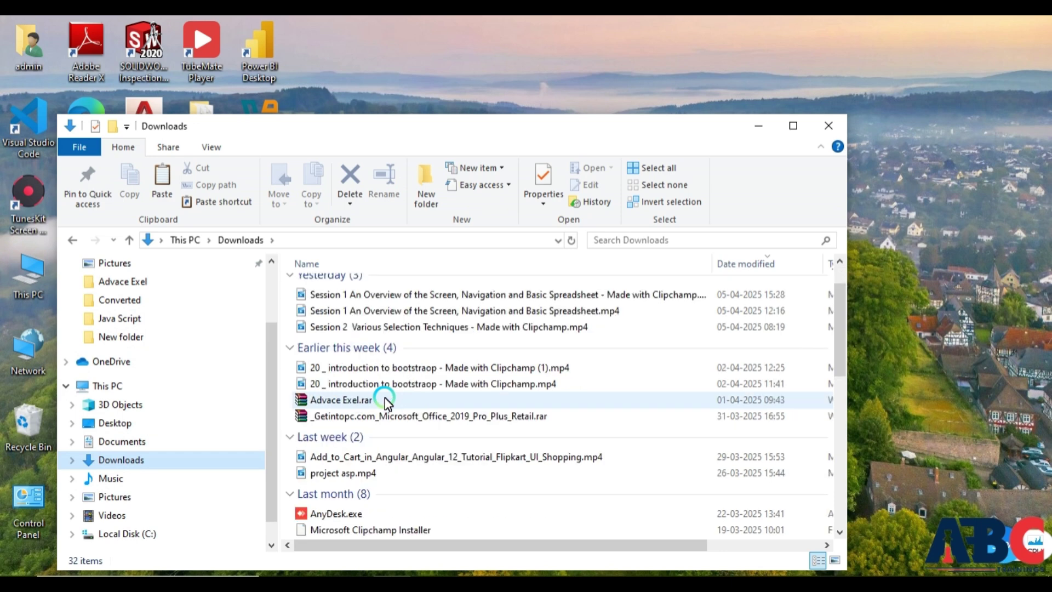
Open countries.csv from the Downloads folder in Excel and dismiss the data loss warning
scroll(388, 404, down, 4)
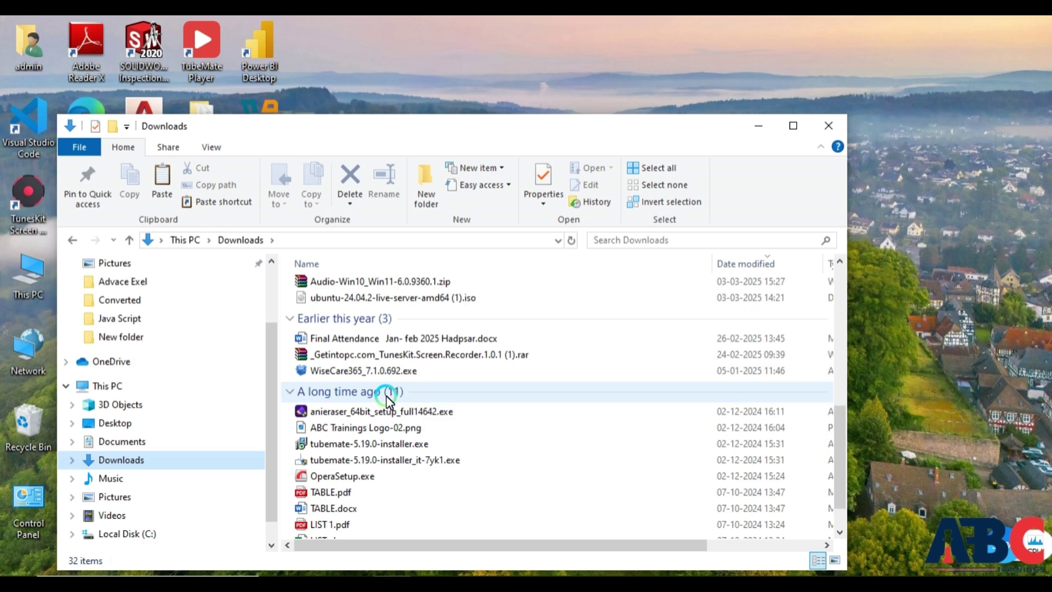
scroll(388, 402, down, 1)
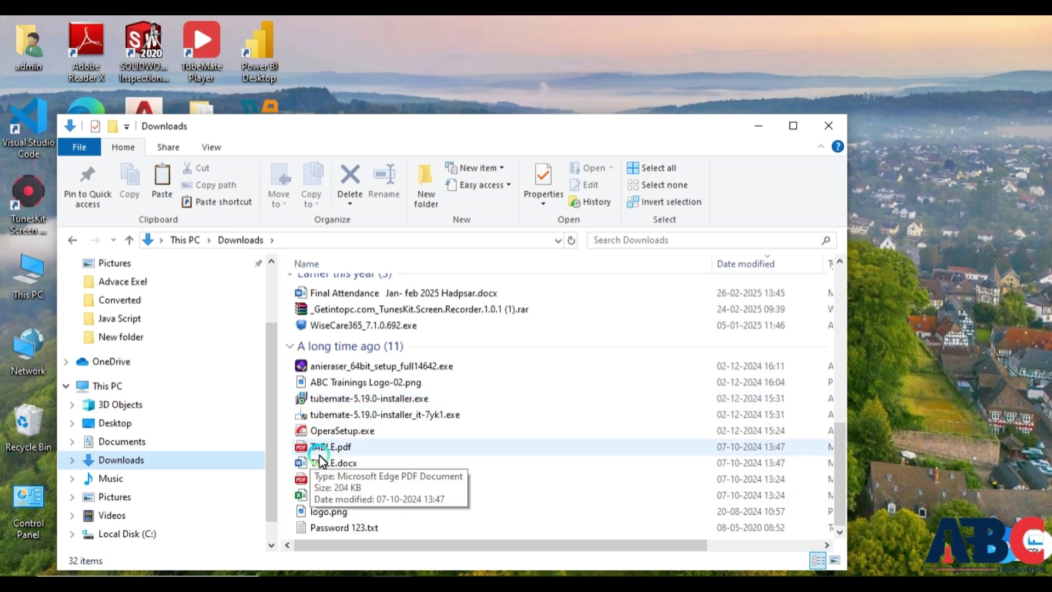
scroll(321, 459, up, 1)
scroll(321, 459, up, 1)
scroll(320, 459, up, 1)
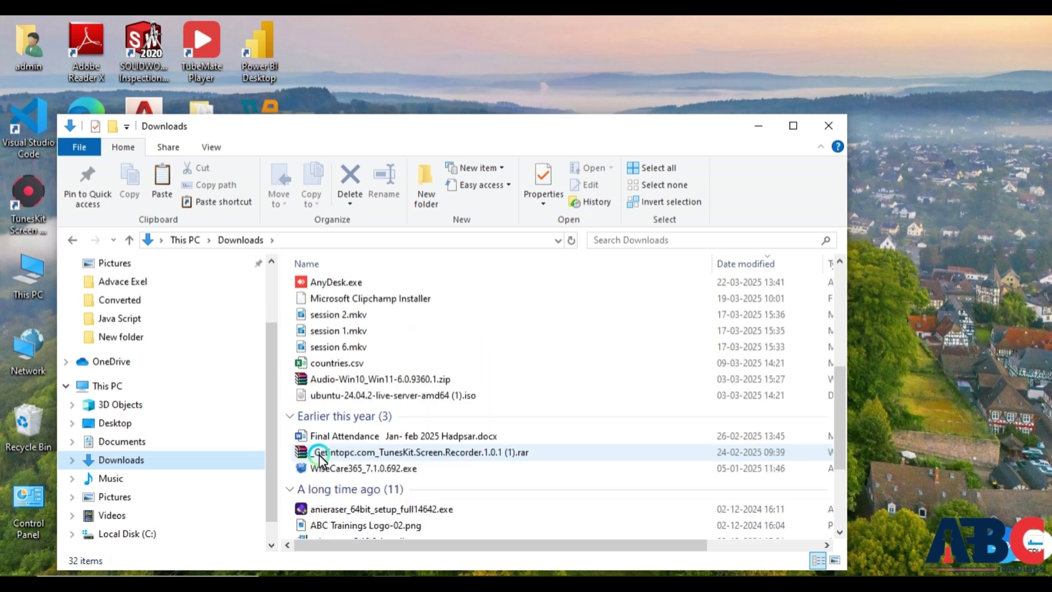
click(338, 365)
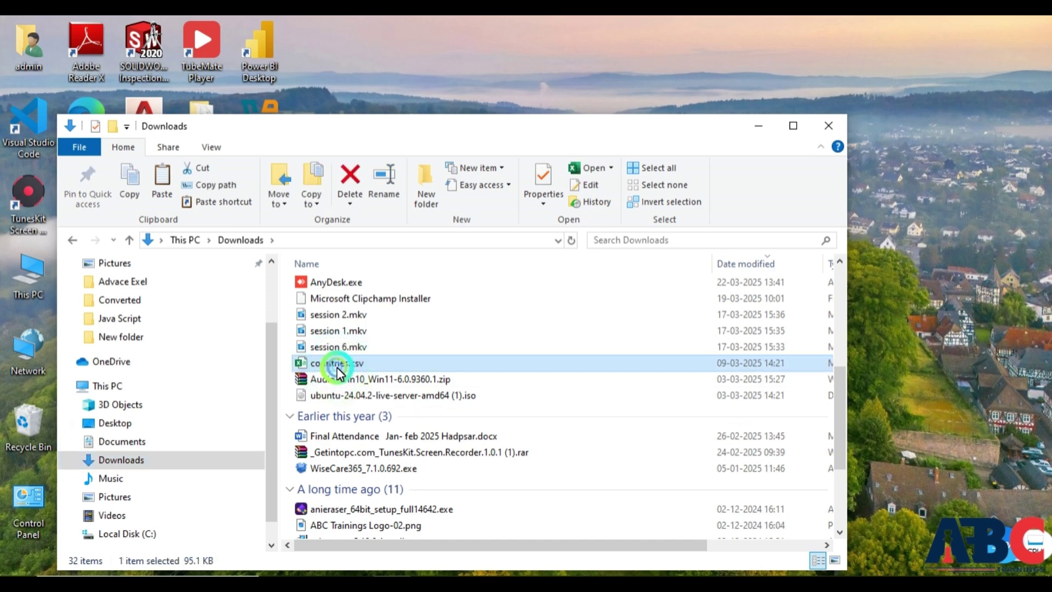
double_click(337, 367)
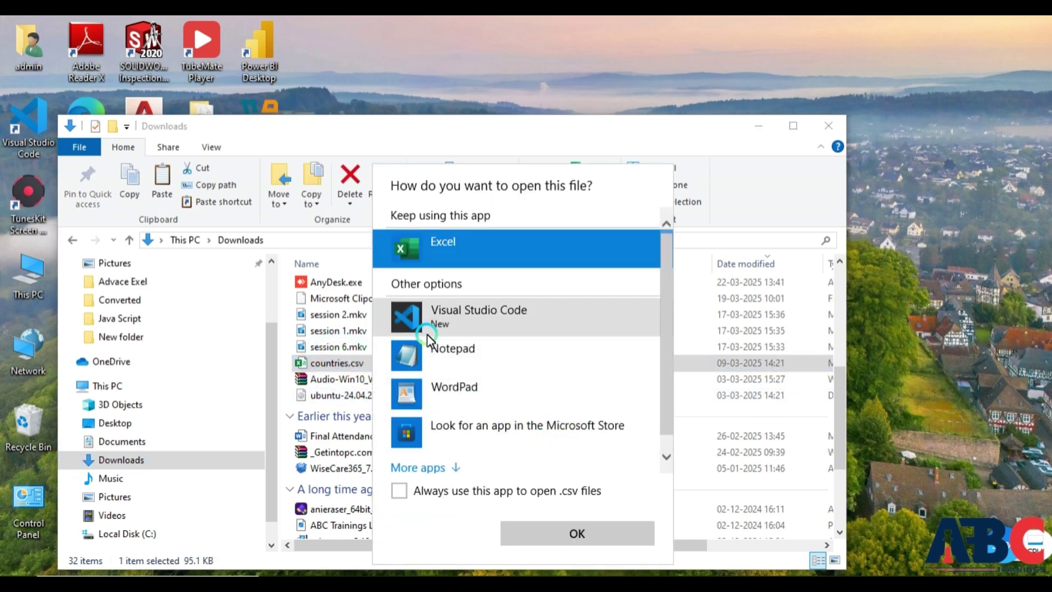
click(573, 535)
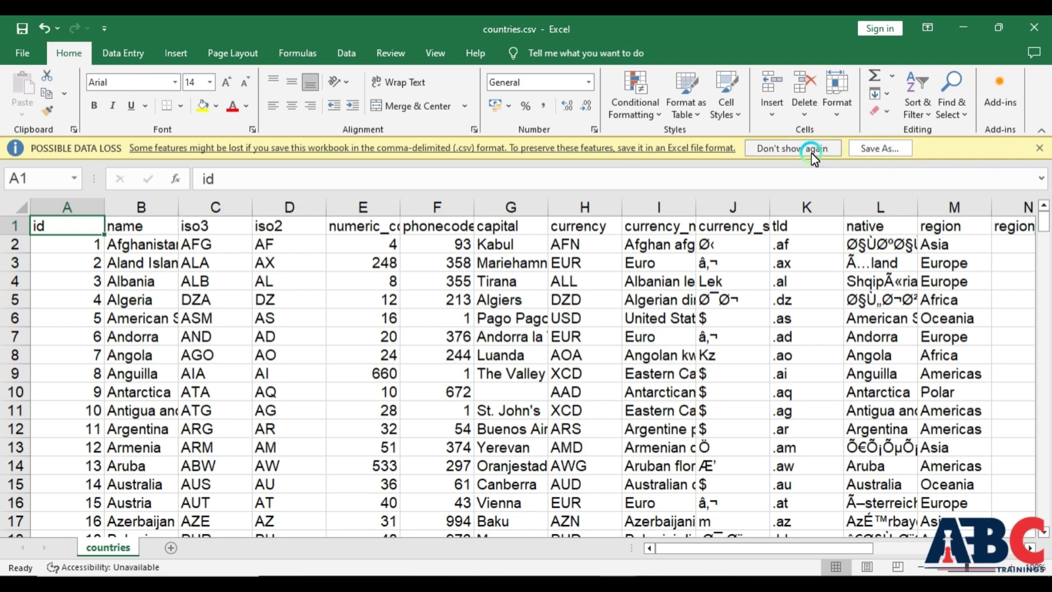
click(1039, 147)
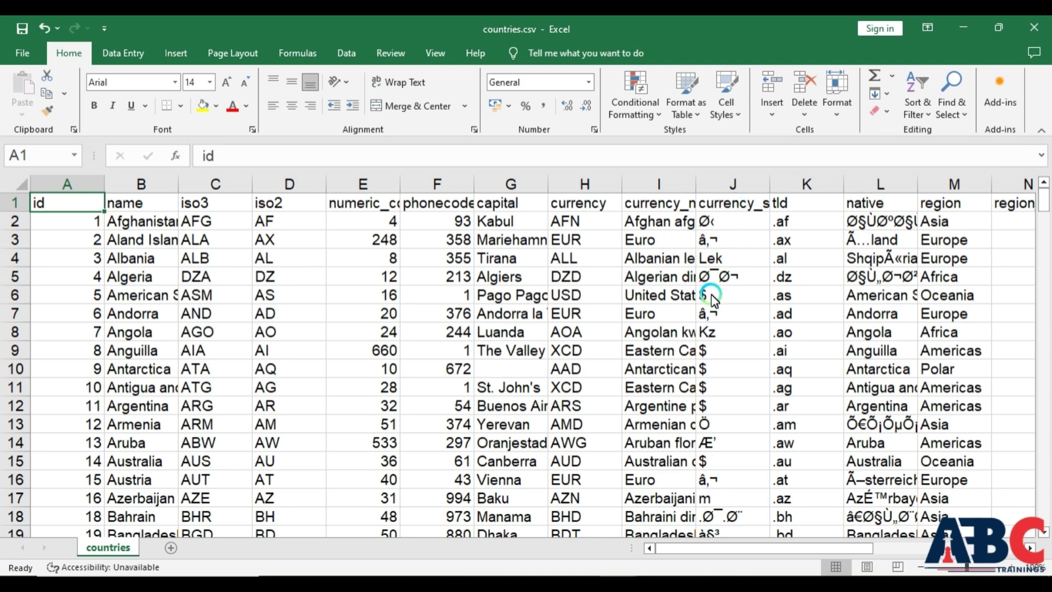
Widen the currency_symbol column to read its contents and delete the whole column
click(684, 222)
click(744, 189)
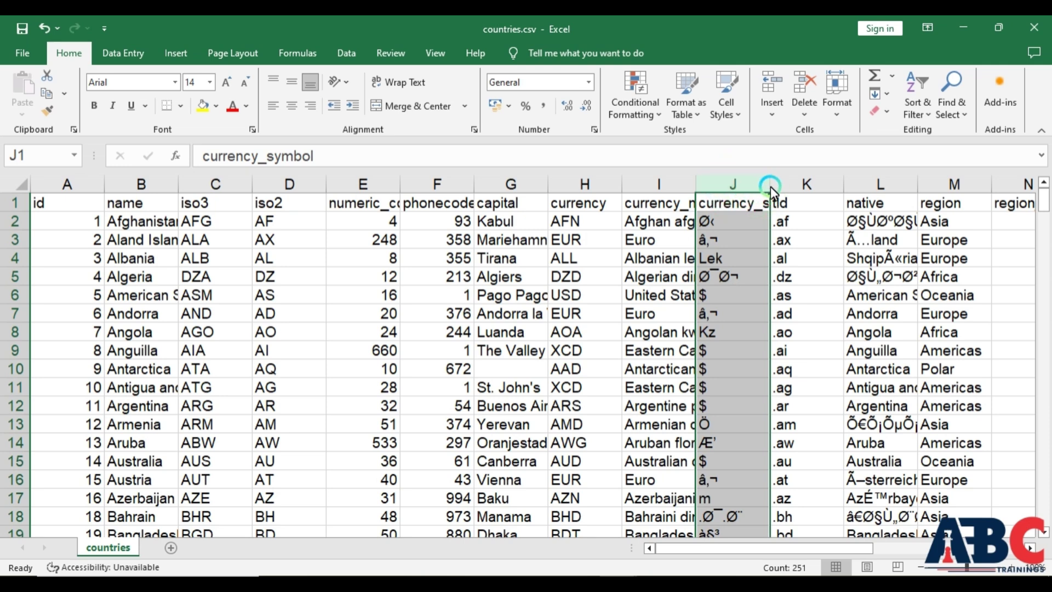
drag(770, 188, 886, 197)
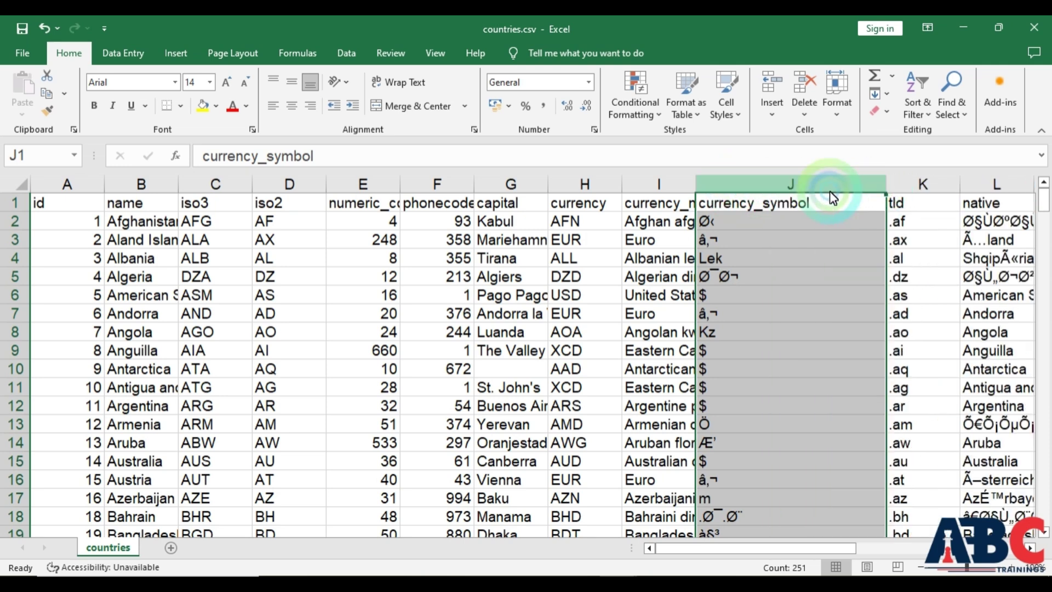
click(795, 188)
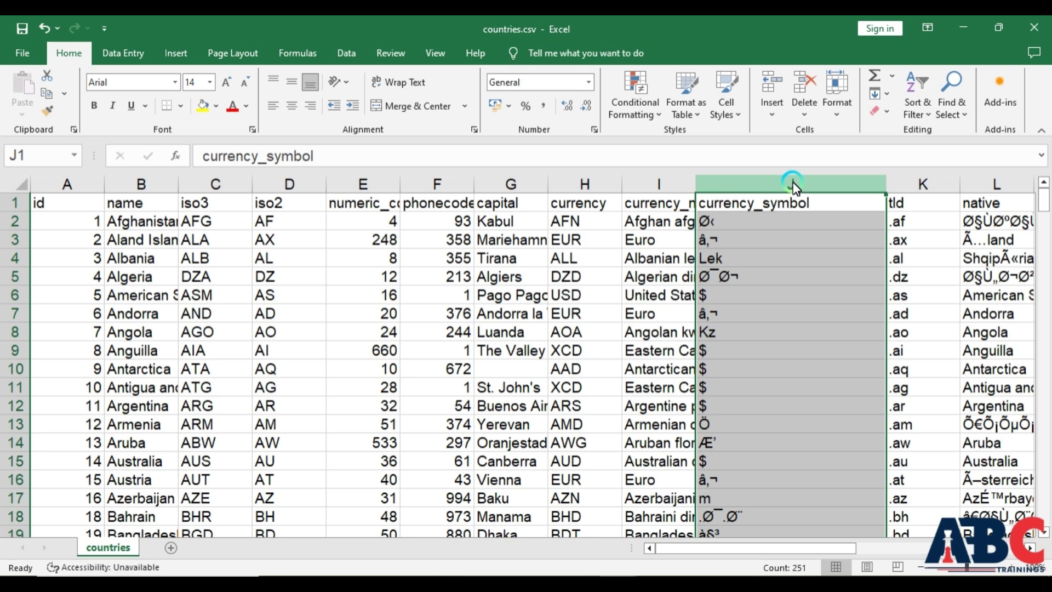
right_click(783, 189)
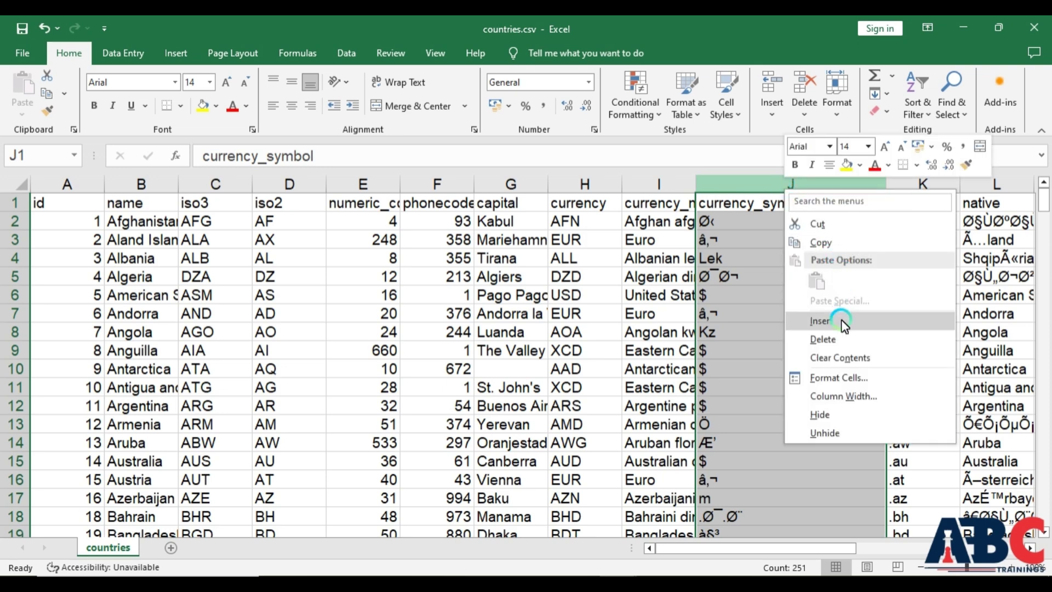
click(841, 335)
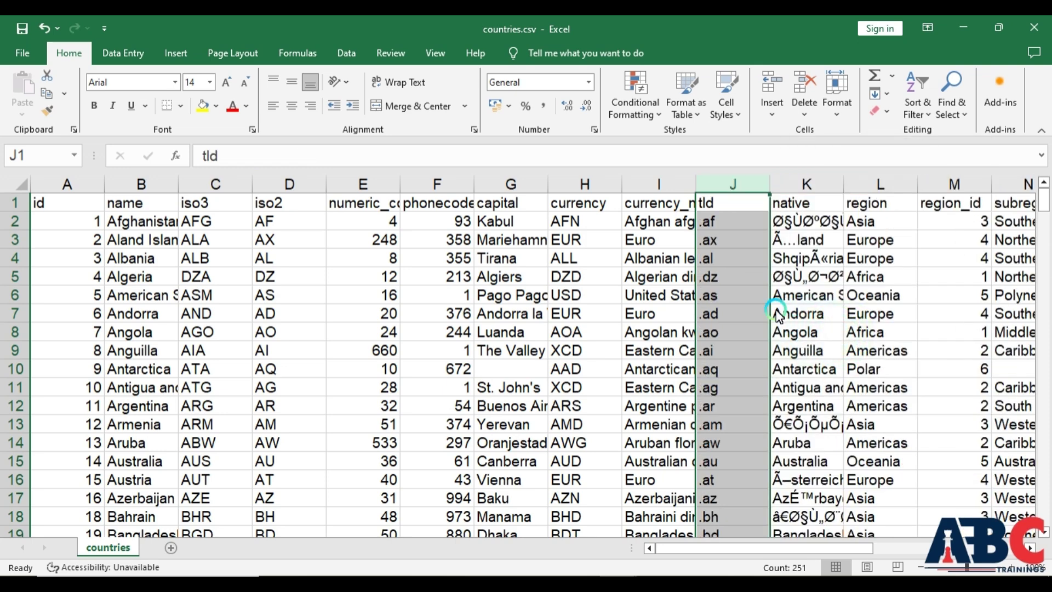
Widen the currency_name column to fit its header and delete the tld column
click(646, 190)
drag(695, 187, 731, 190)
click(791, 187)
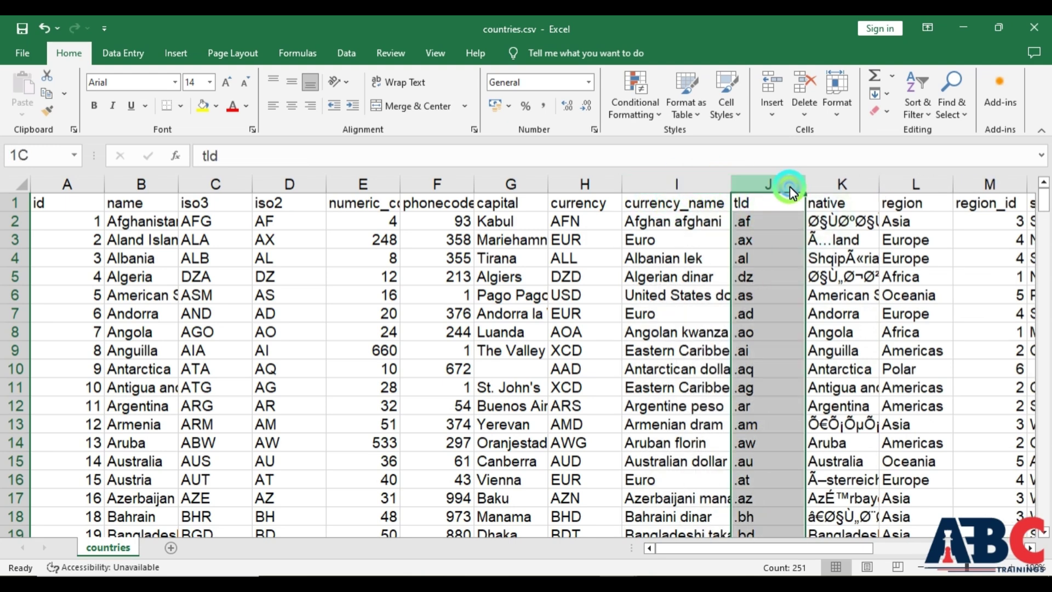
right_click(790, 186)
click(833, 339)
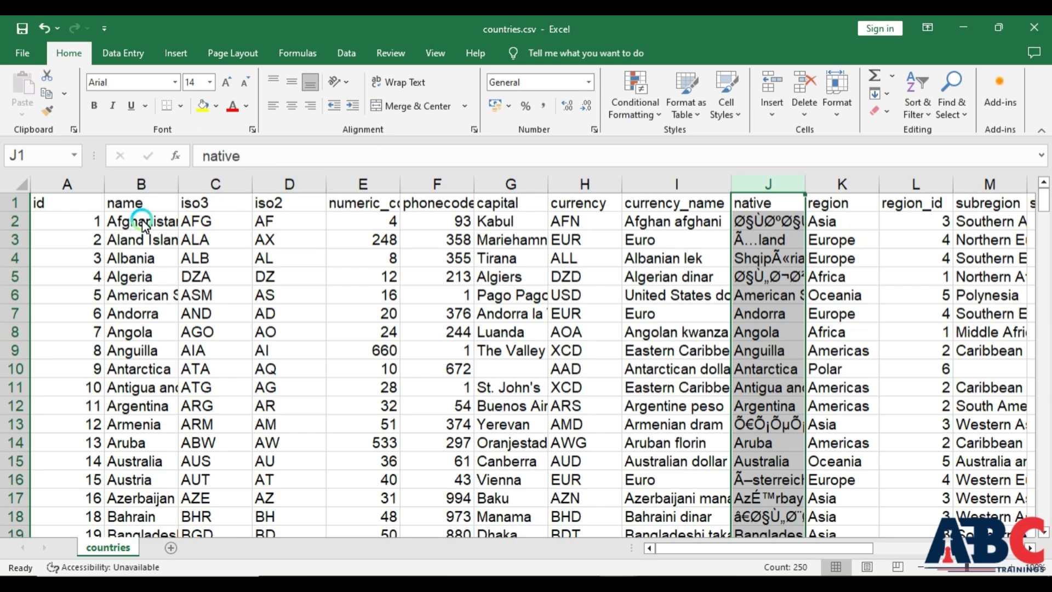
Examine the country records down to the end of the list and return to the header row
scroll(144, 224, down, 6)
scroll(144, 225, down, 20)
scroll(147, 222, down, 20)
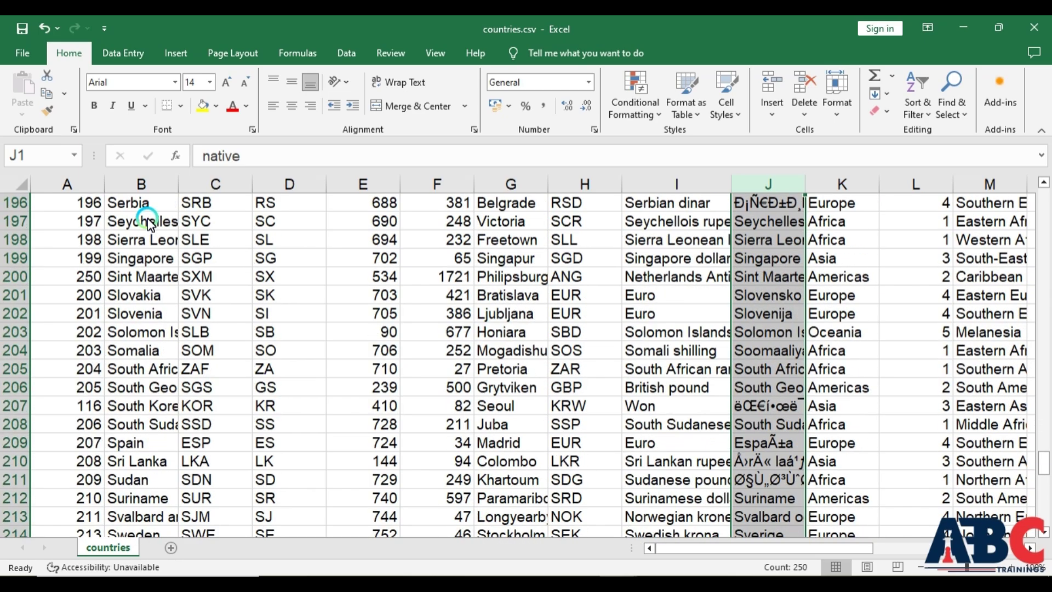
scroll(149, 224, down, 9)
scroll(152, 225, up, 4)
scroll(152, 225, up, 20)
scroll(149, 222, up, 20)
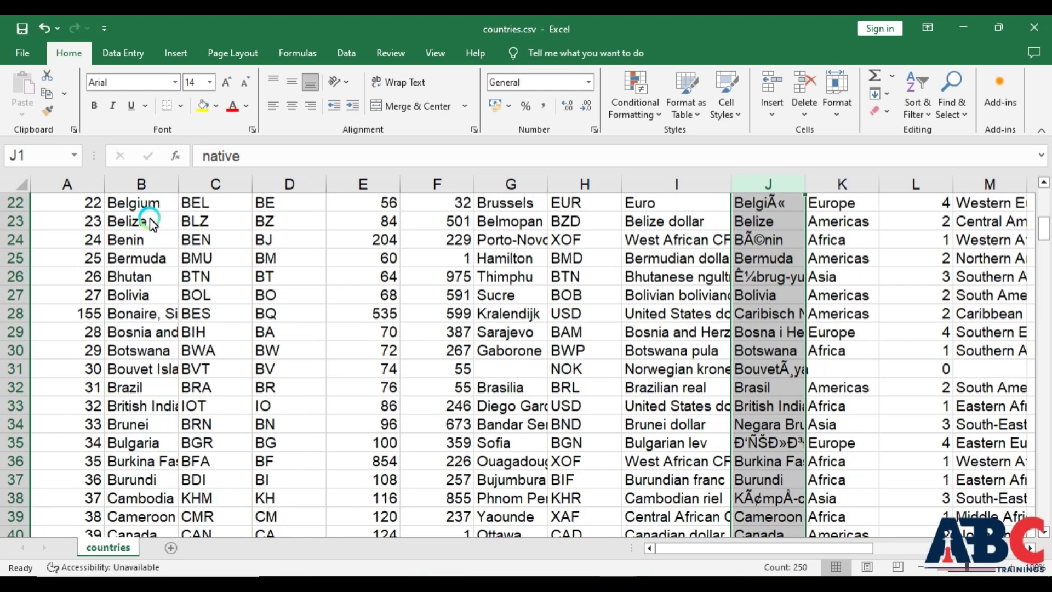
scroll(149, 222, up, 7)
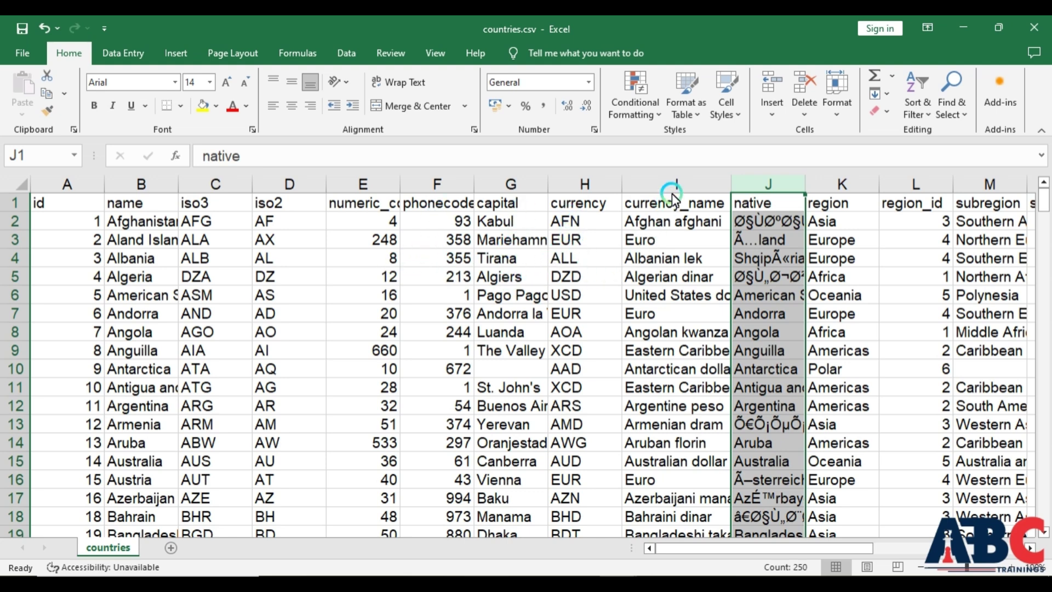
Delete the native column and check the region_id, subregion and subregion_id columns
right_click(764, 189)
click(808, 336)
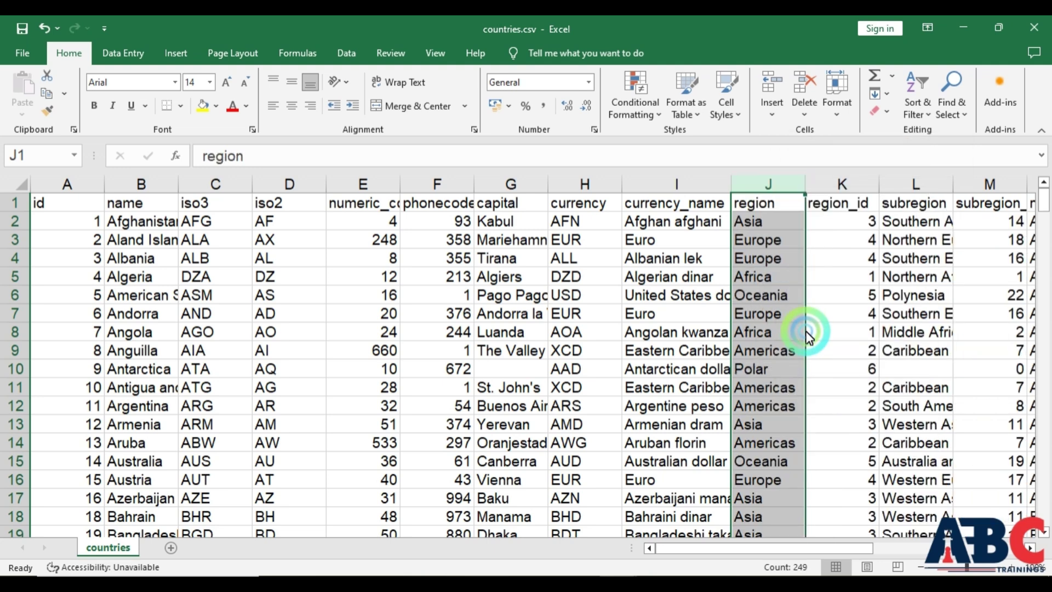
click(834, 185)
click(906, 186)
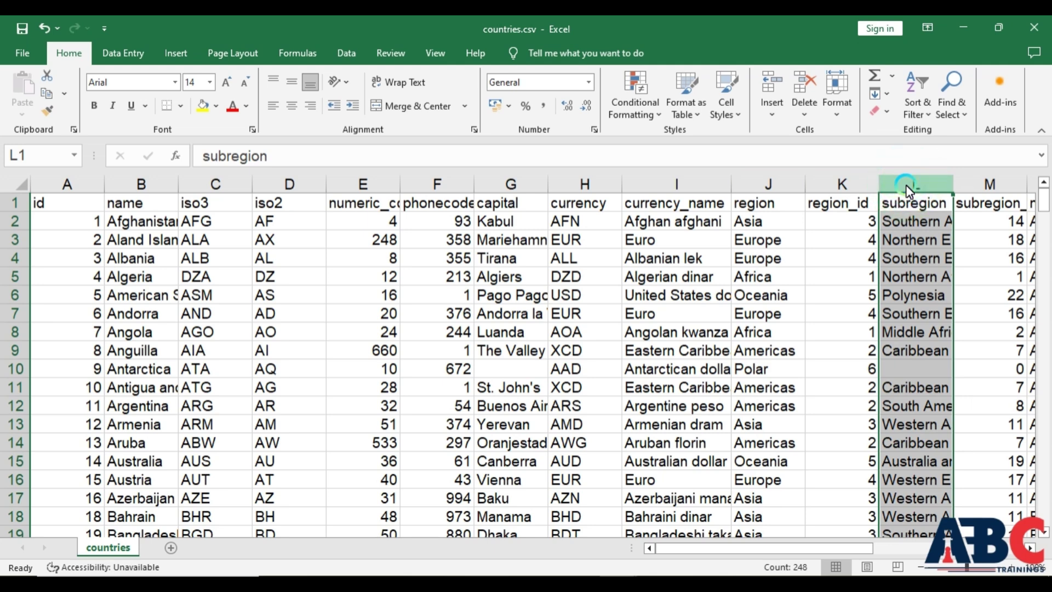
click(985, 185)
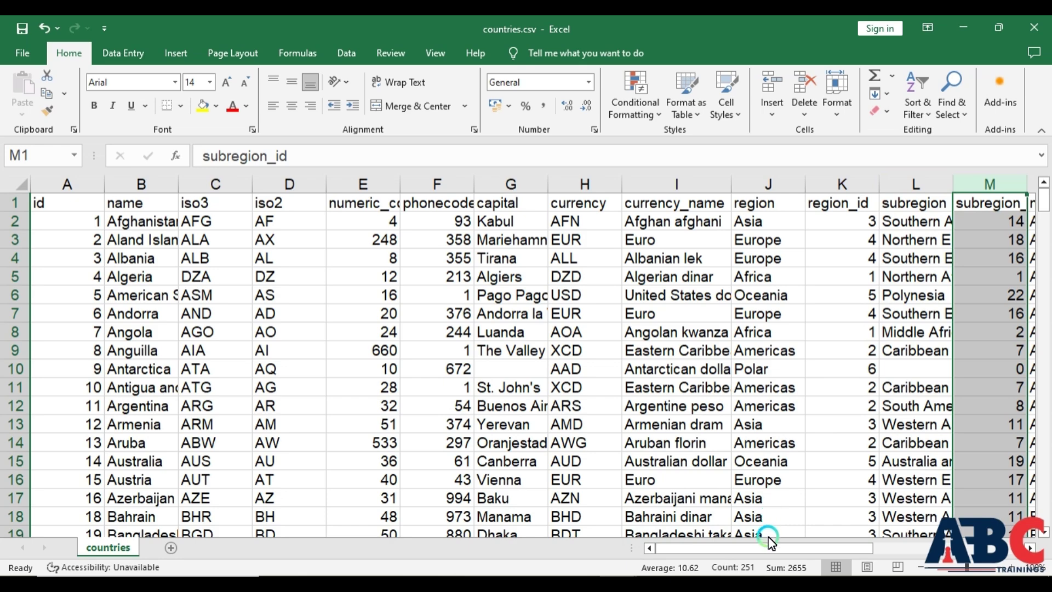
Delete the timezones column from the countries sheet
drag(770, 547, 629, 226)
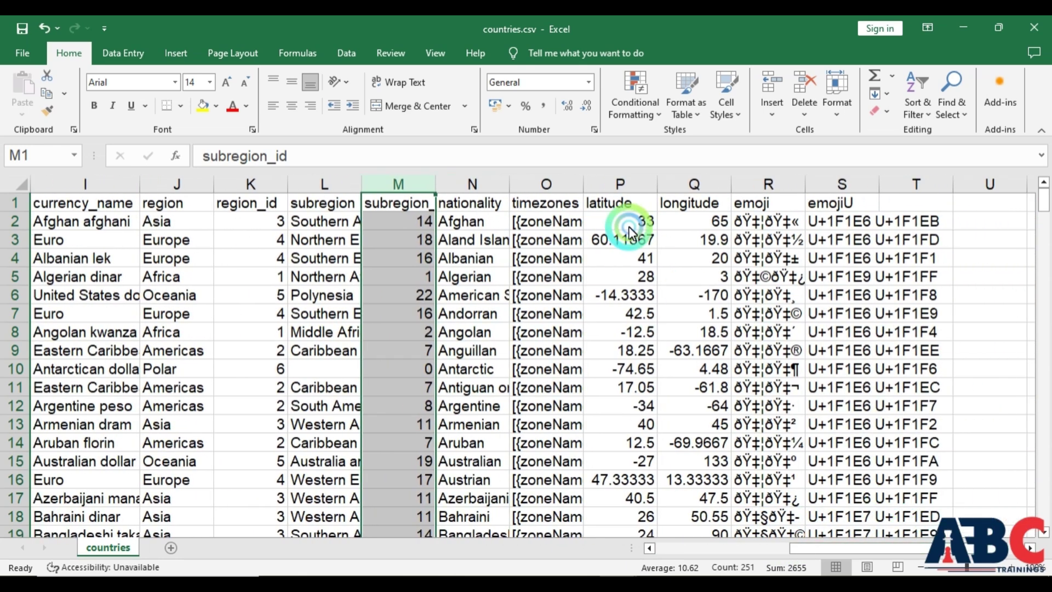
right_click(556, 191)
click(634, 346)
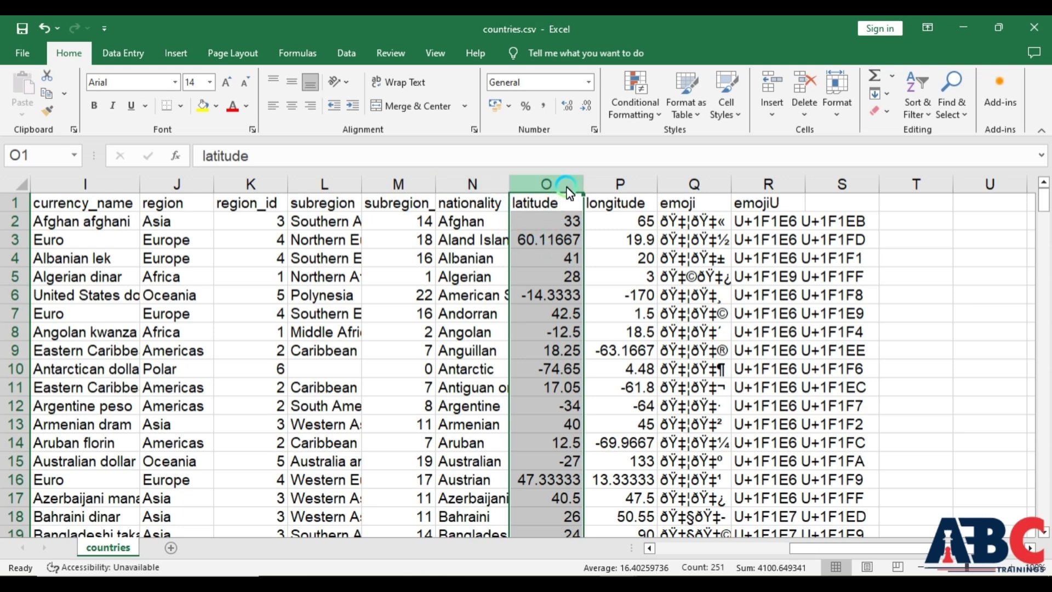
Delete the emoji and emojiU columns at the end of the data
right_click(714, 187)
click(750, 332)
right_click(707, 189)
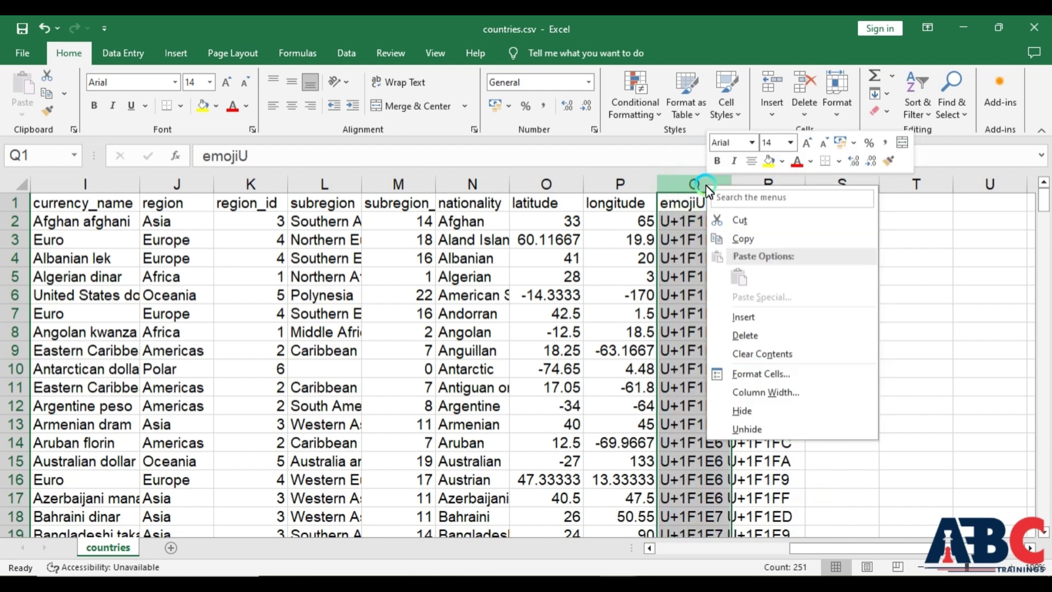
click(737, 335)
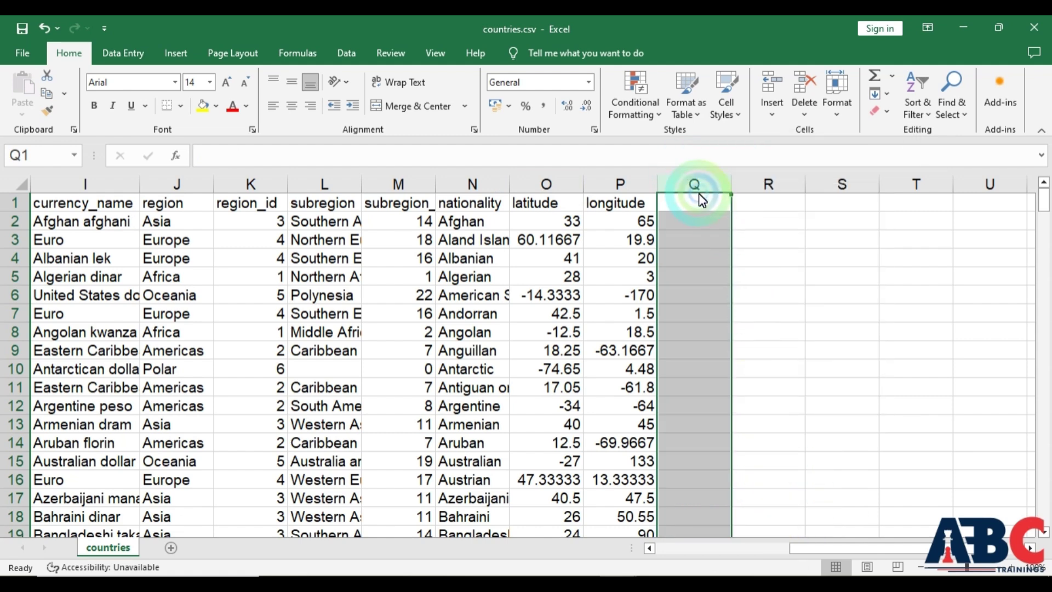
Delete the longitude and latitude columns and return to the first columns of the sheet
right_click(636, 186)
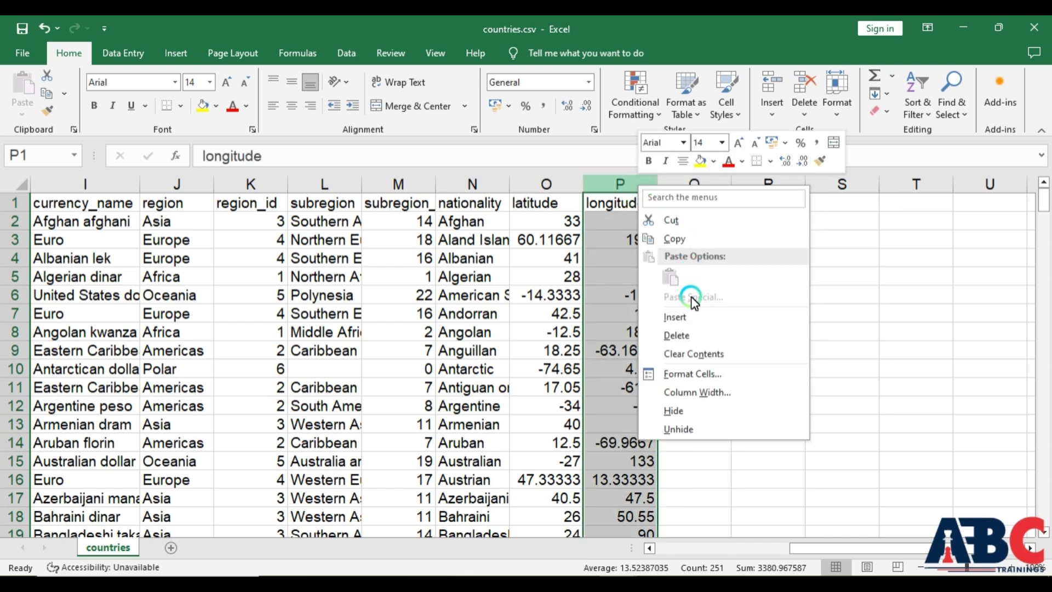
click(695, 340)
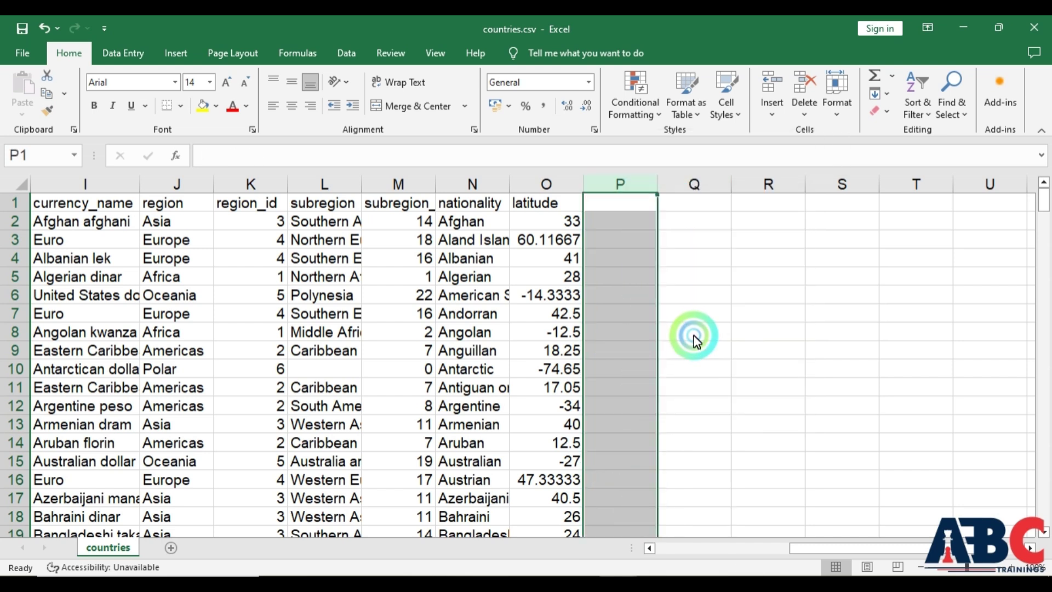
right_click(532, 186)
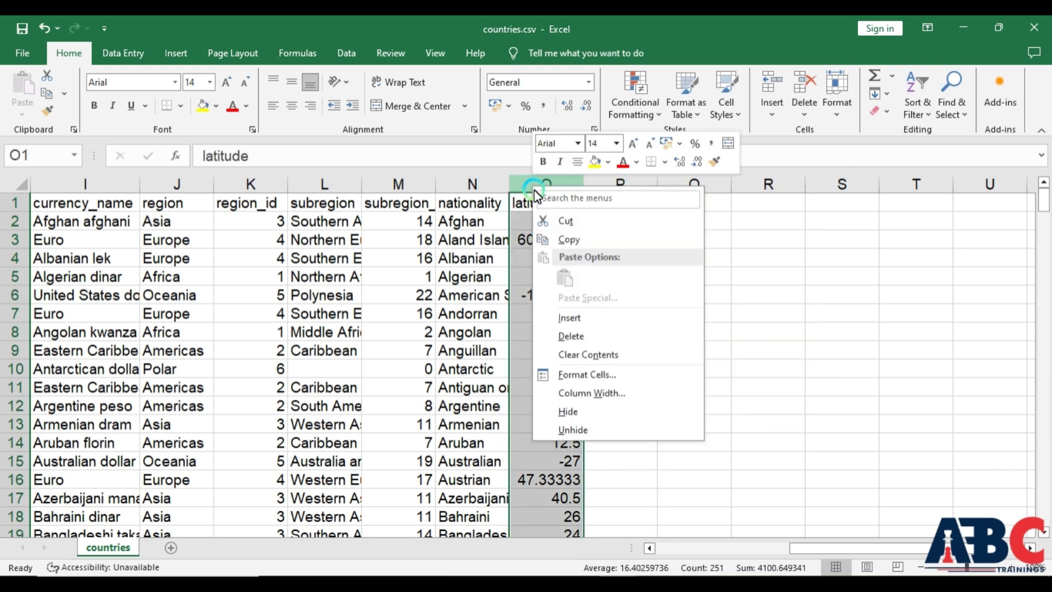
click(611, 339)
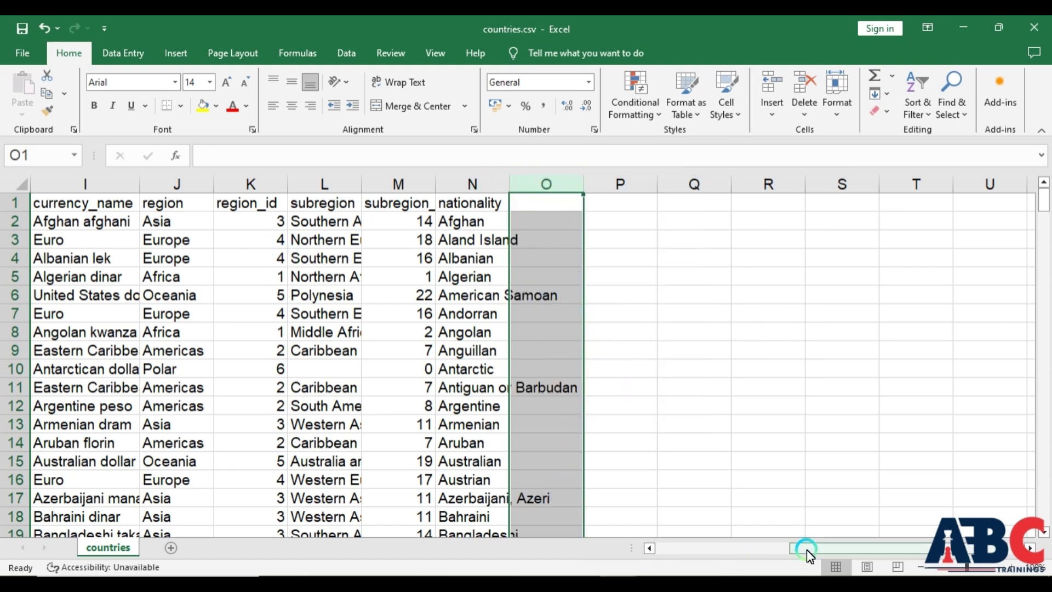
click(858, 549)
drag(856, 547, 721, 548)
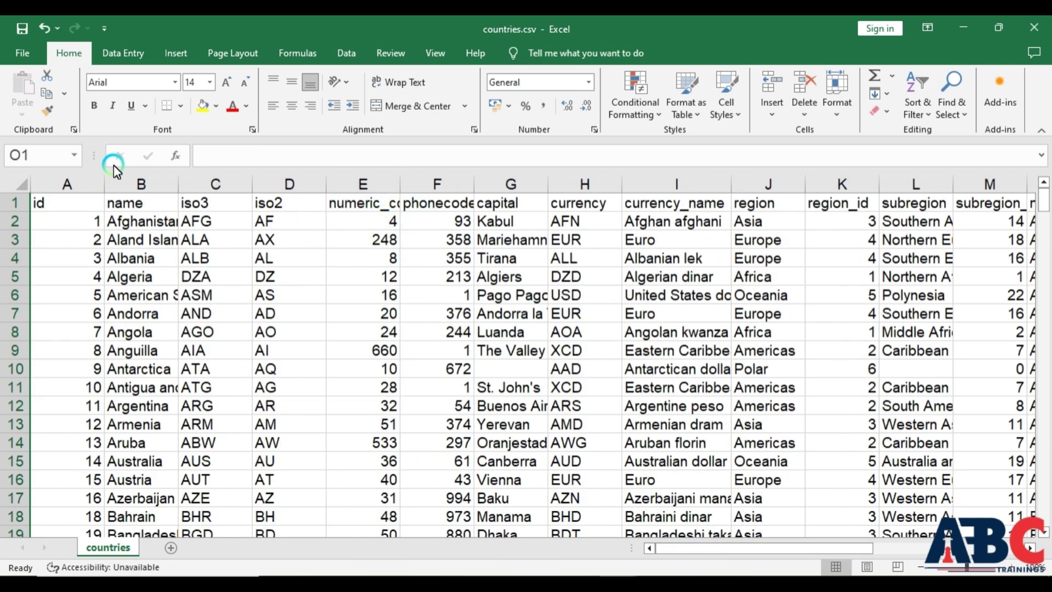
Insert a PivotTable on a new worksheet from the range A1:F64 of the countries sheet
drag(61, 214, 469, 504)
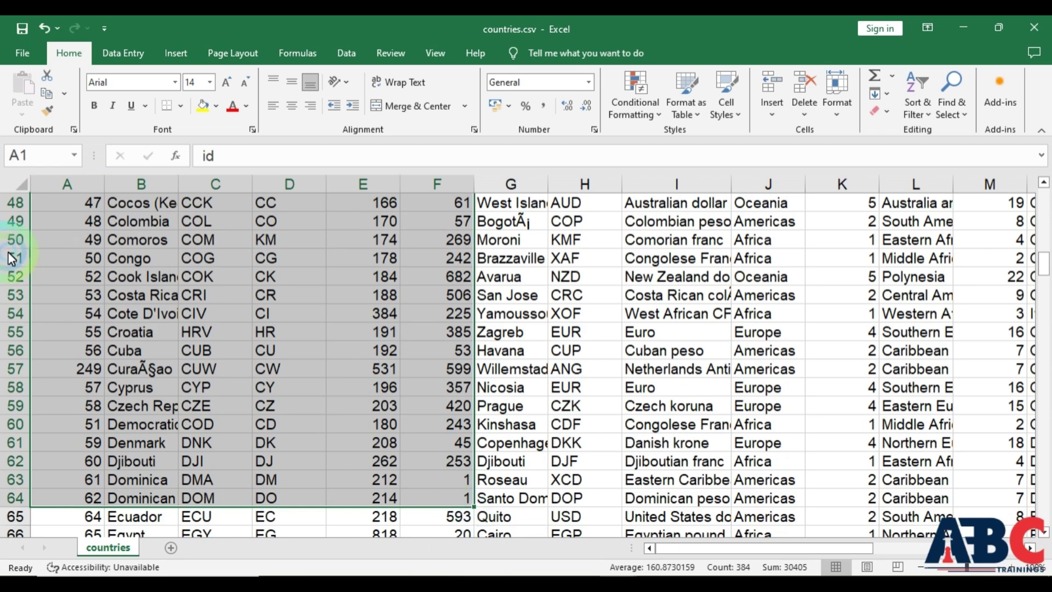
scroll(126, 300, up, 16)
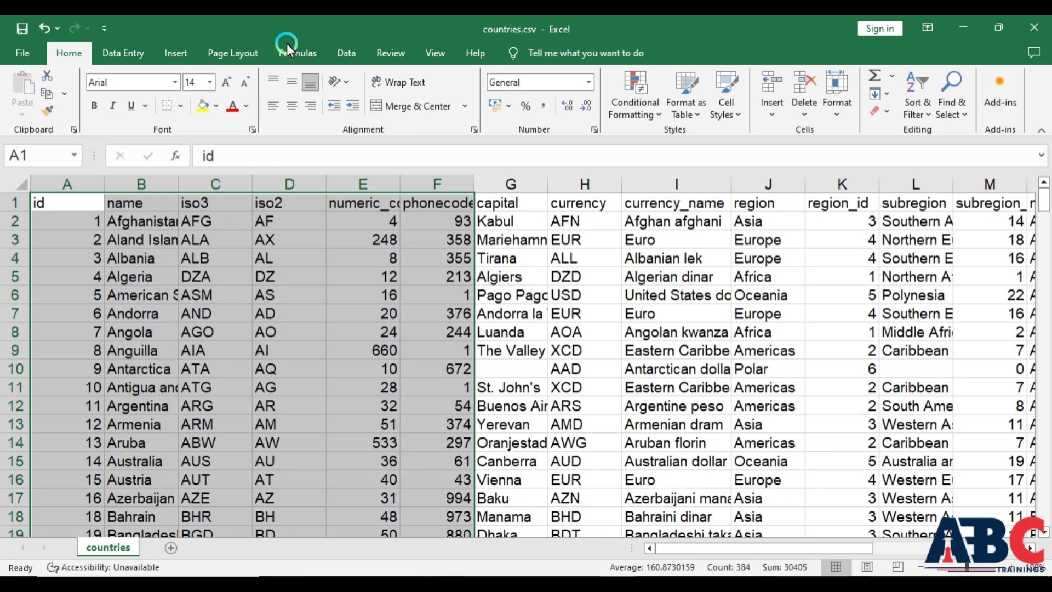
click(176, 53)
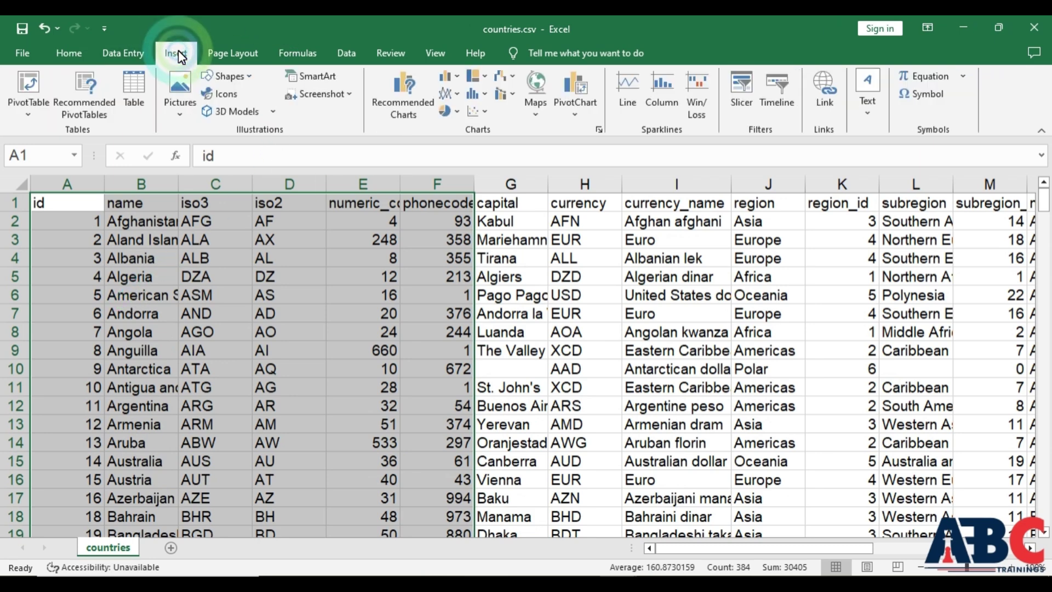
click(30, 90)
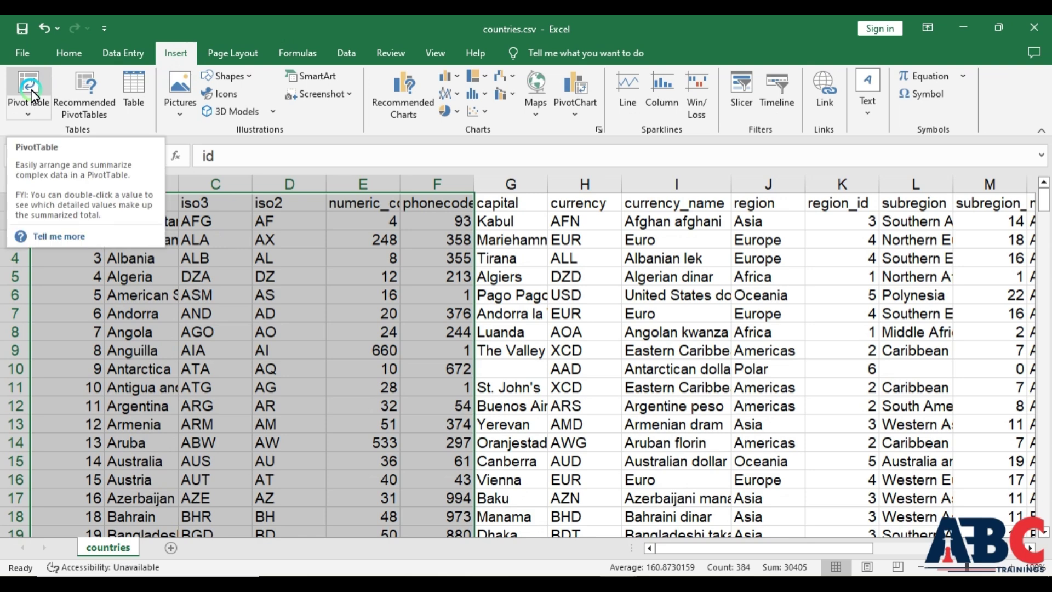
click(31, 94)
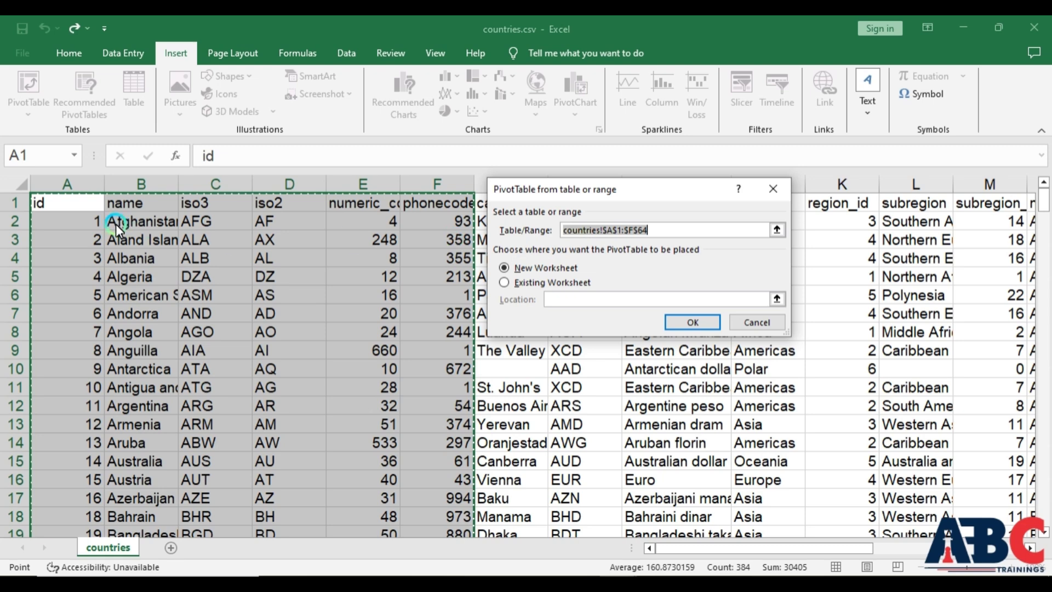
click(694, 322)
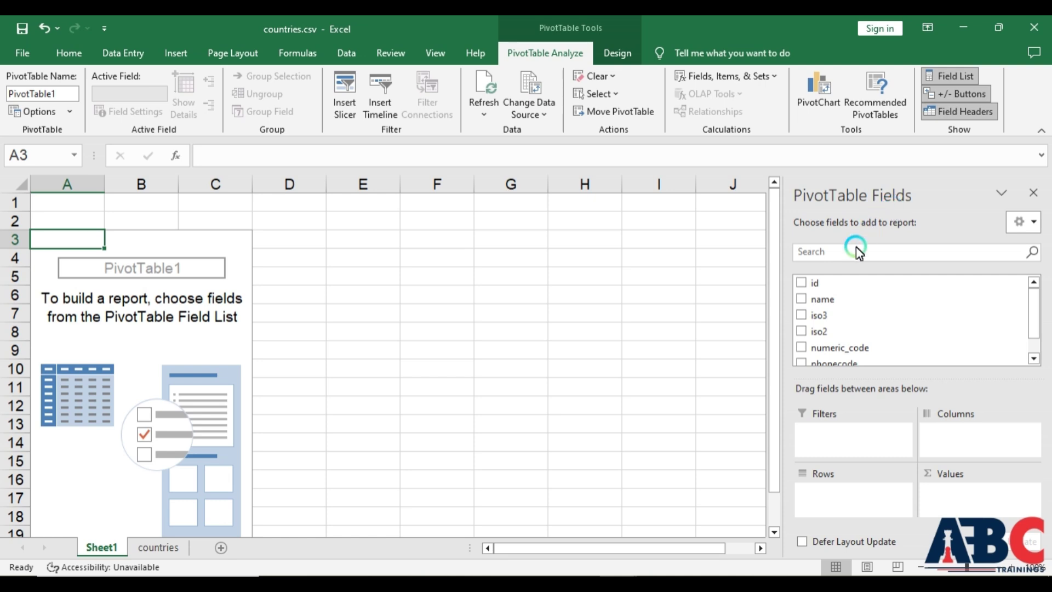
Add the id, name and numeric_code fields to the PivotTable and look through the country rows
click(802, 283)
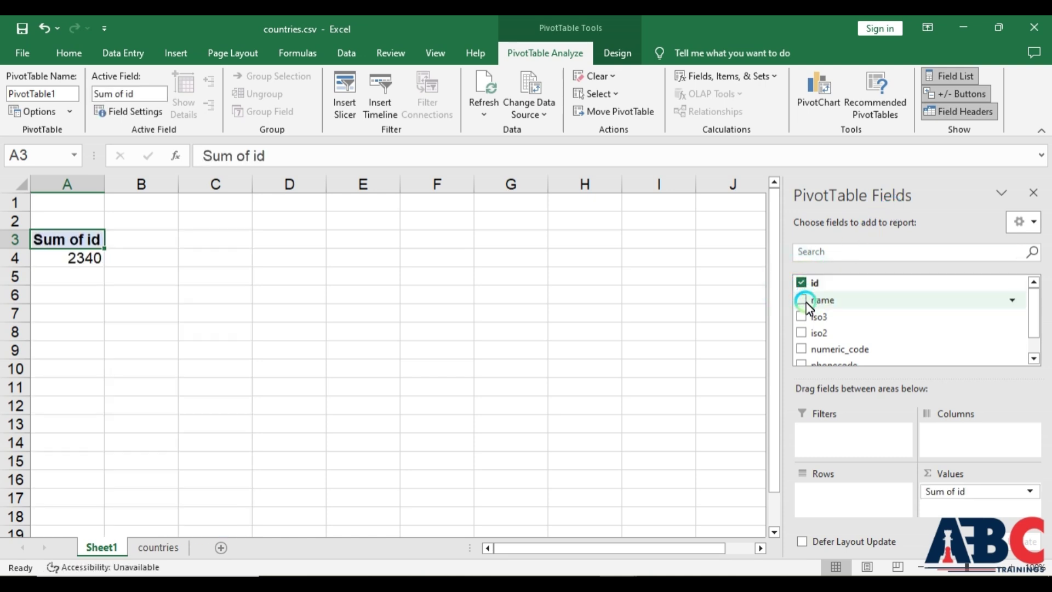
click(801, 299)
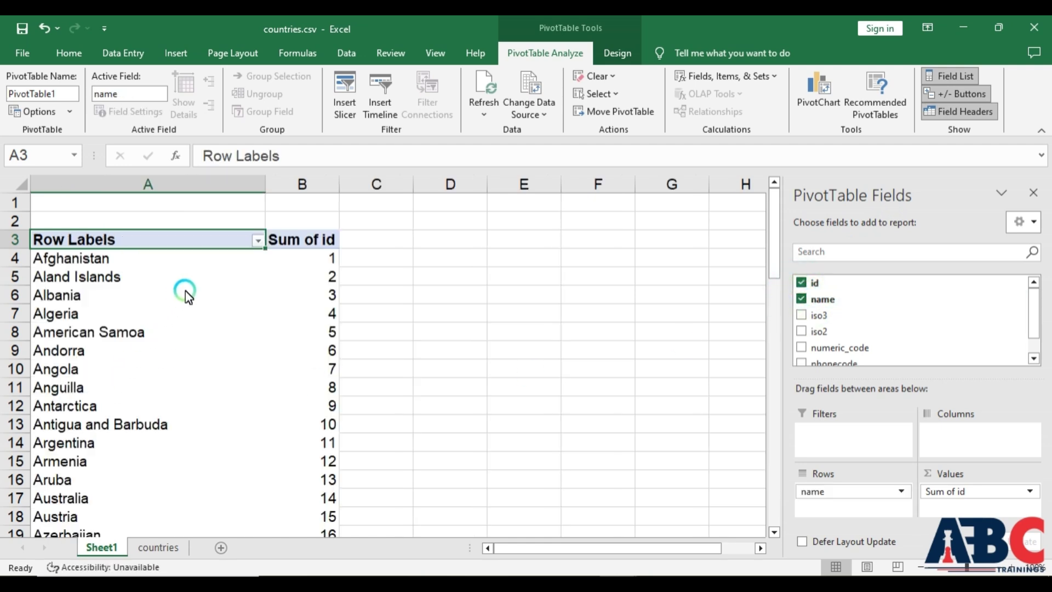
scroll(185, 290, down, 7)
scroll(185, 291, down, 11)
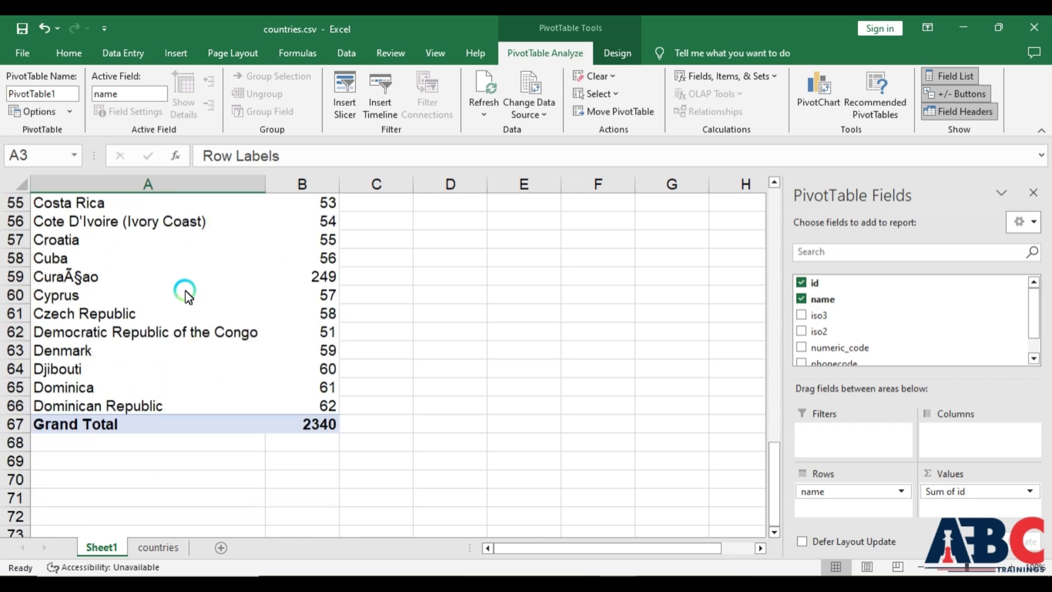
scroll(186, 291, up, 16)
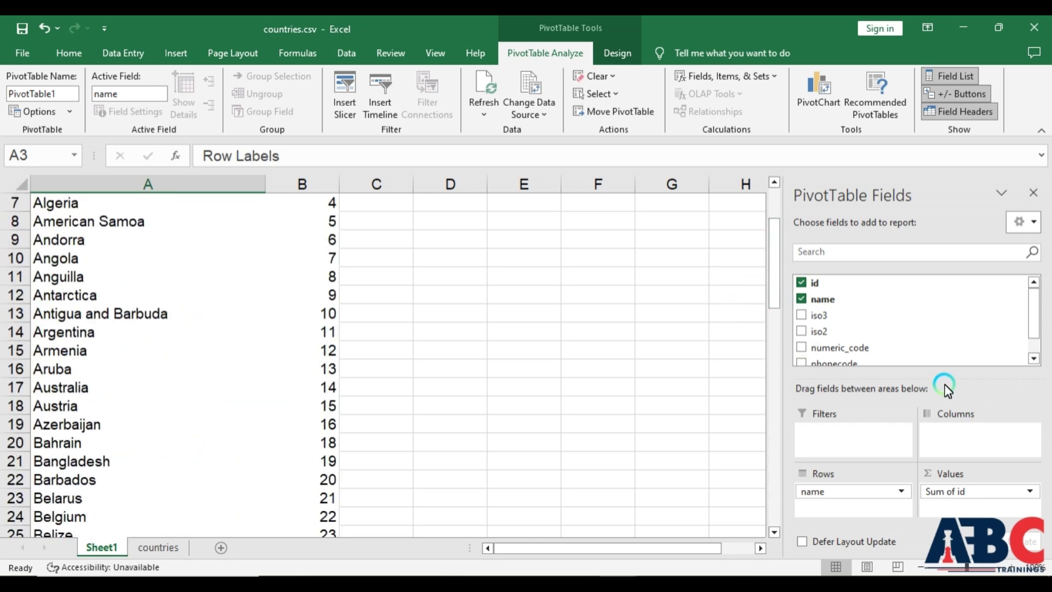
click(802, 349)
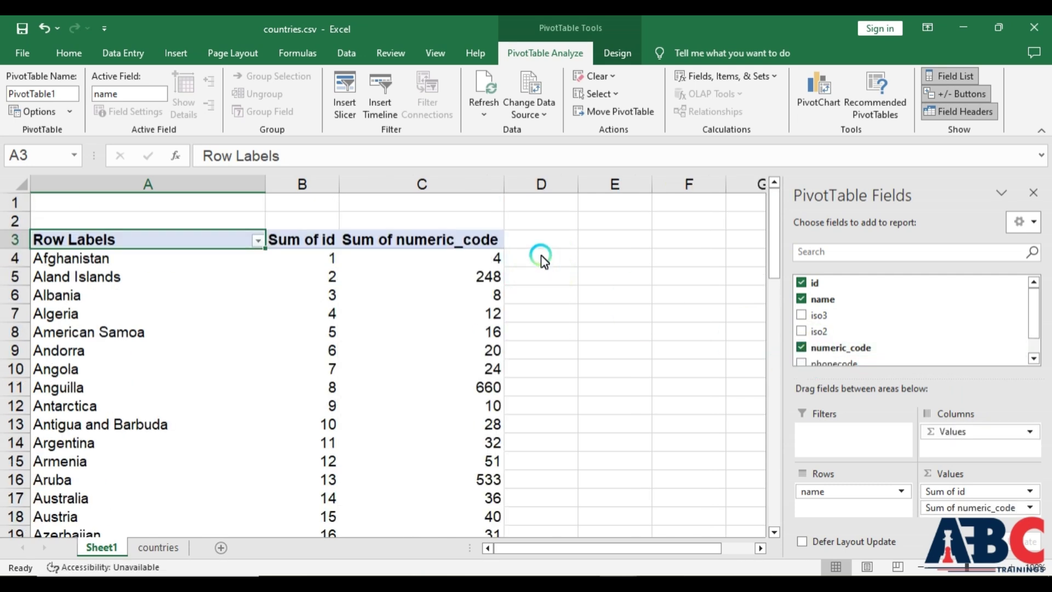
Try iso2 as a second row field beneath the country names, and replace it with iso3
click(804, 332)
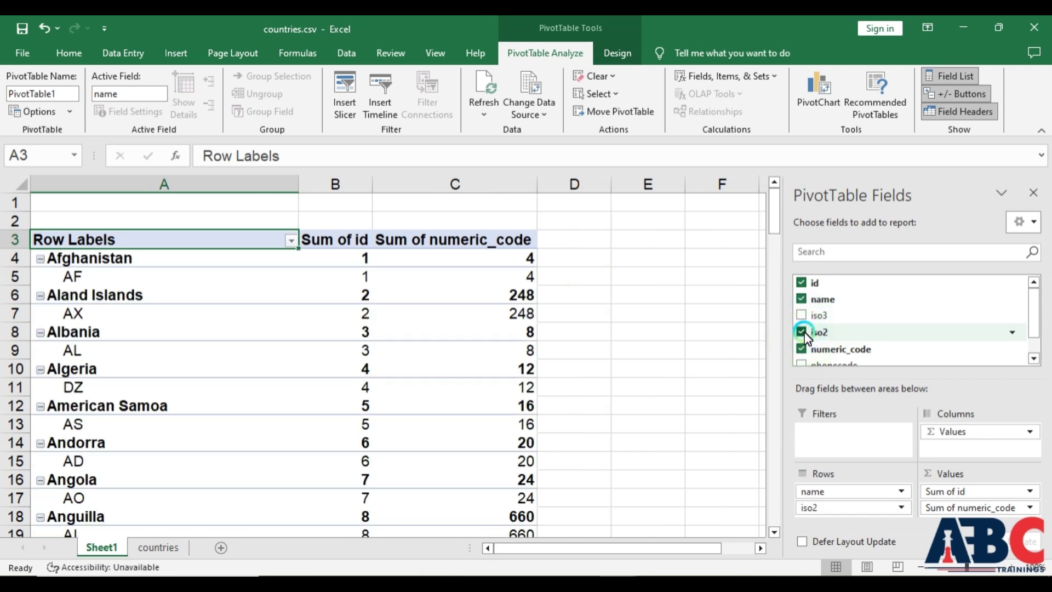
click(803, 331)
click(802, 316)
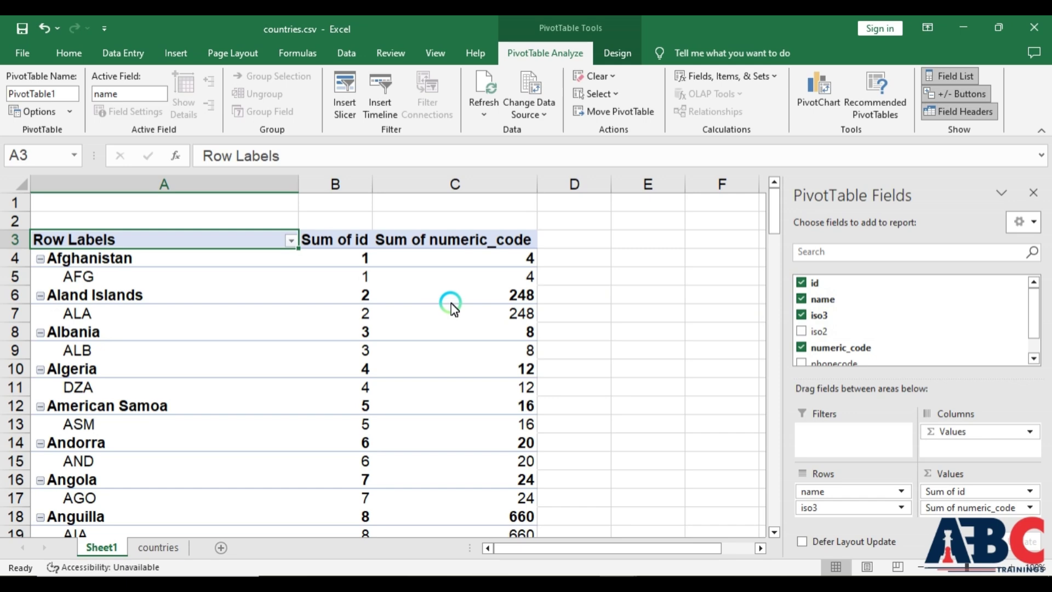
Remove the name field from the rows and add phonecode to the PivotTable values
scroll(449, 310, down, 6)
scroll(453, 318, up, 6)
click(802, 299)
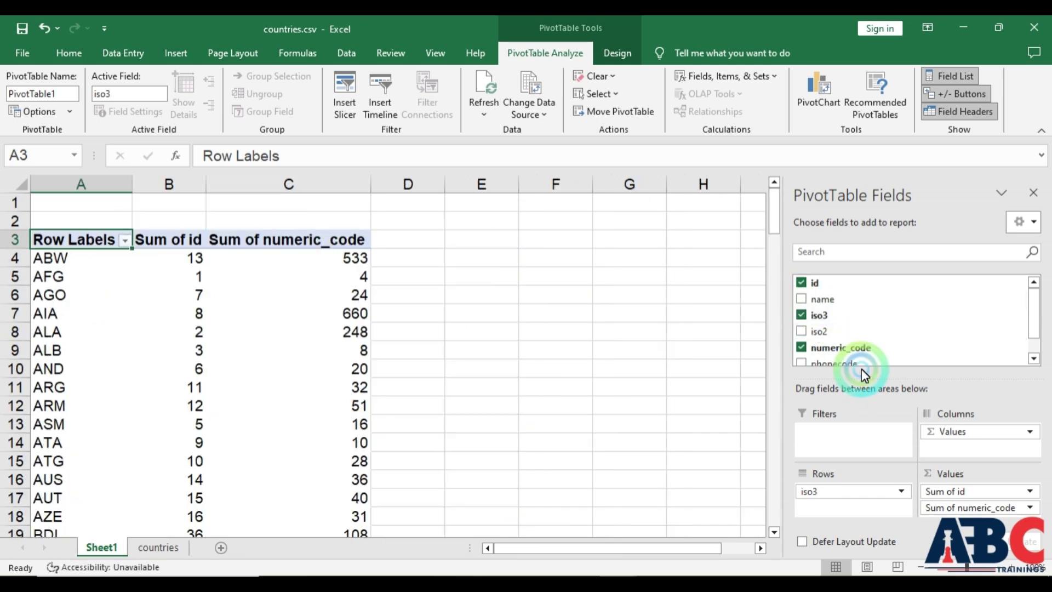
scroll(846, 332, down, 1)
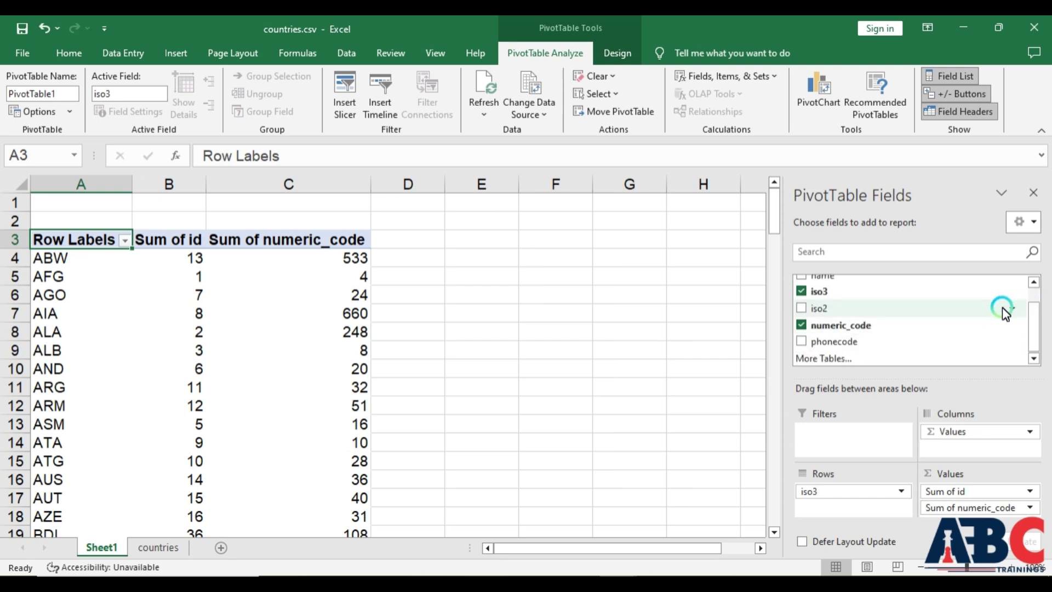
click(801, 340)
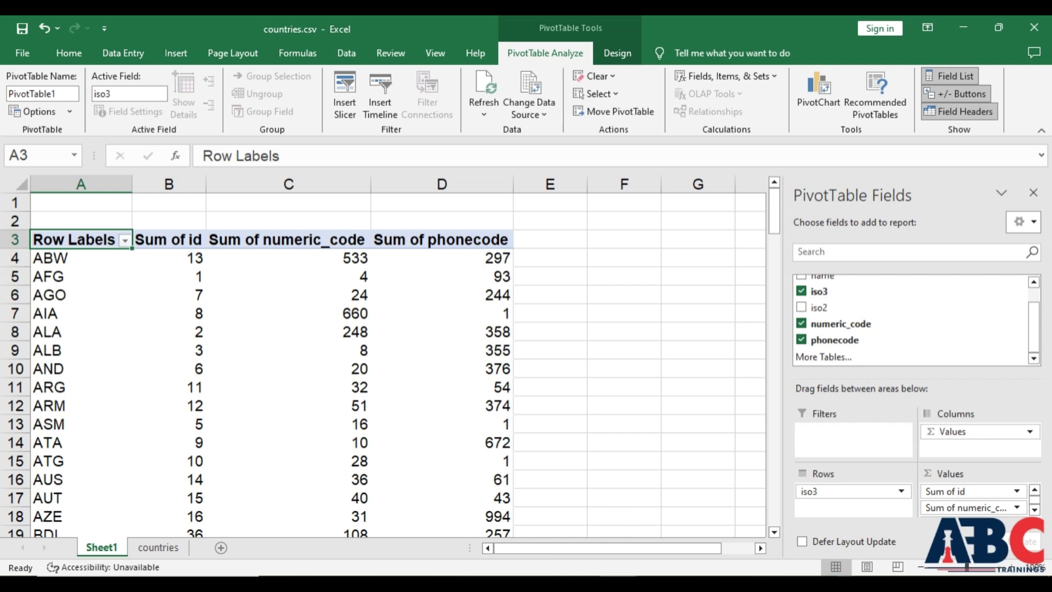
click(847, 585)
click(843, 561)
click(469, 311)
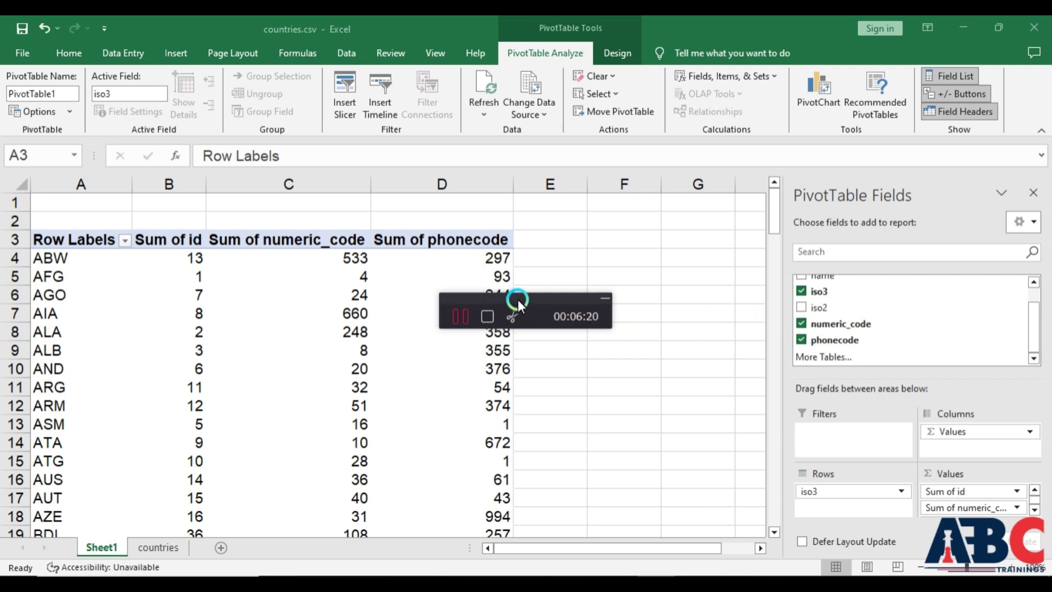
drag(517, 299, 720, 590)
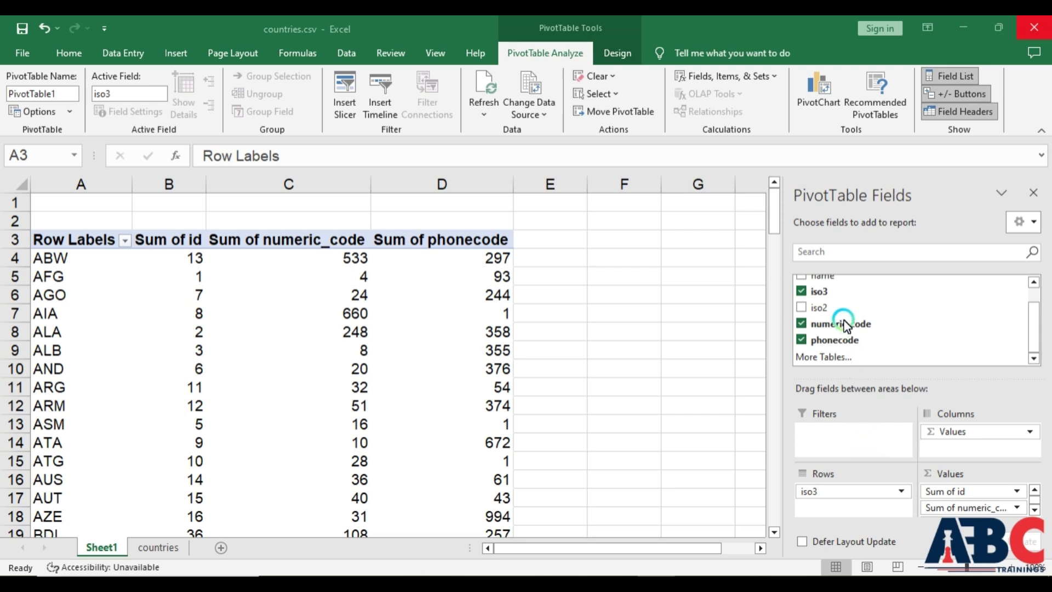
Make name the report filter of the PivotTable, and remove and restore iso3 as the row field
scroll(847, 326, up, 2)
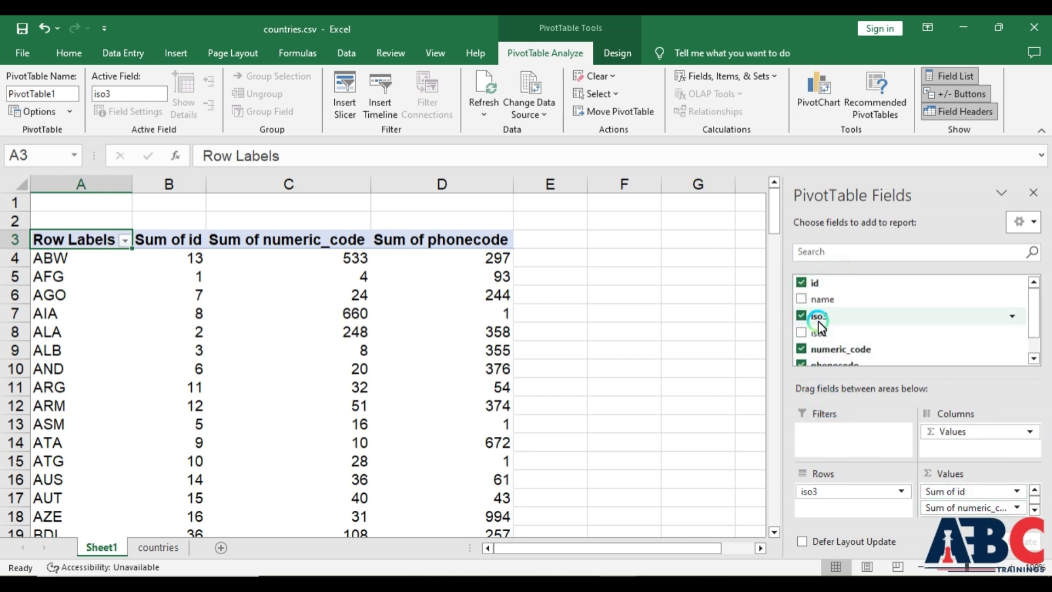
click(802, 299)
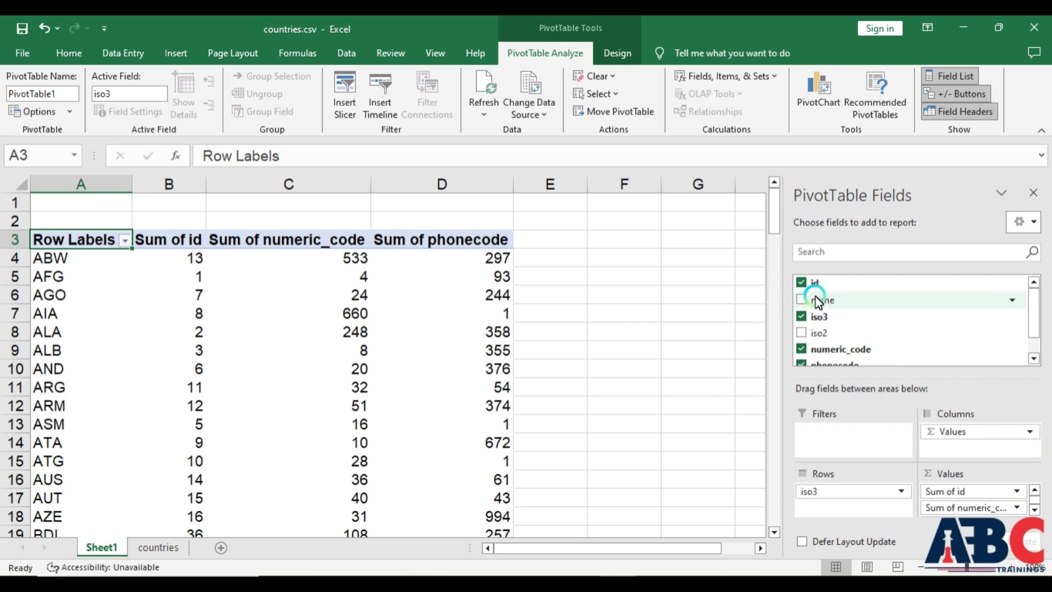
drag(816, 301, 828, 439)
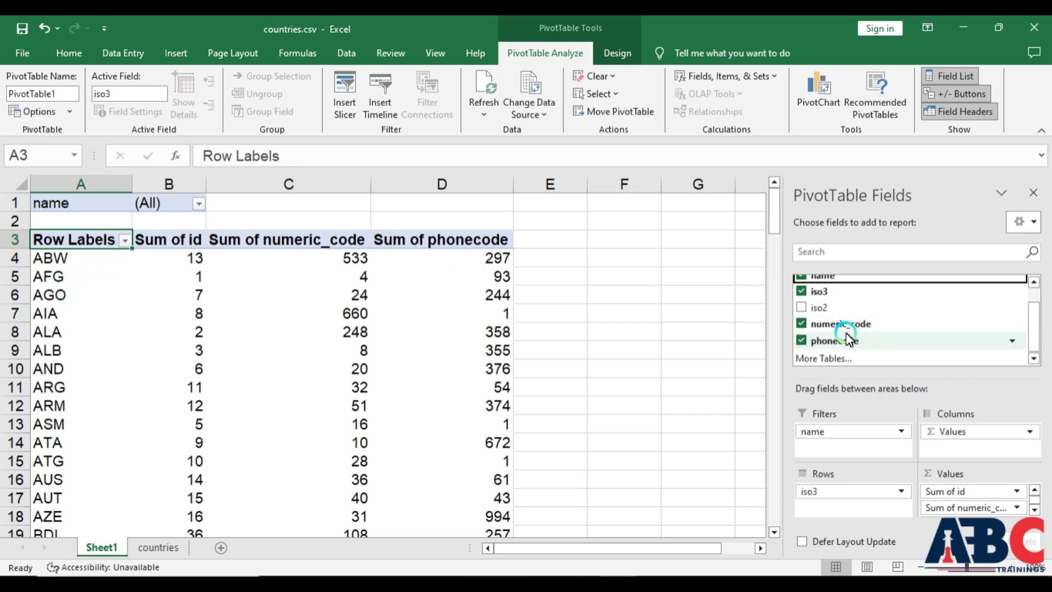
click(801, 291)
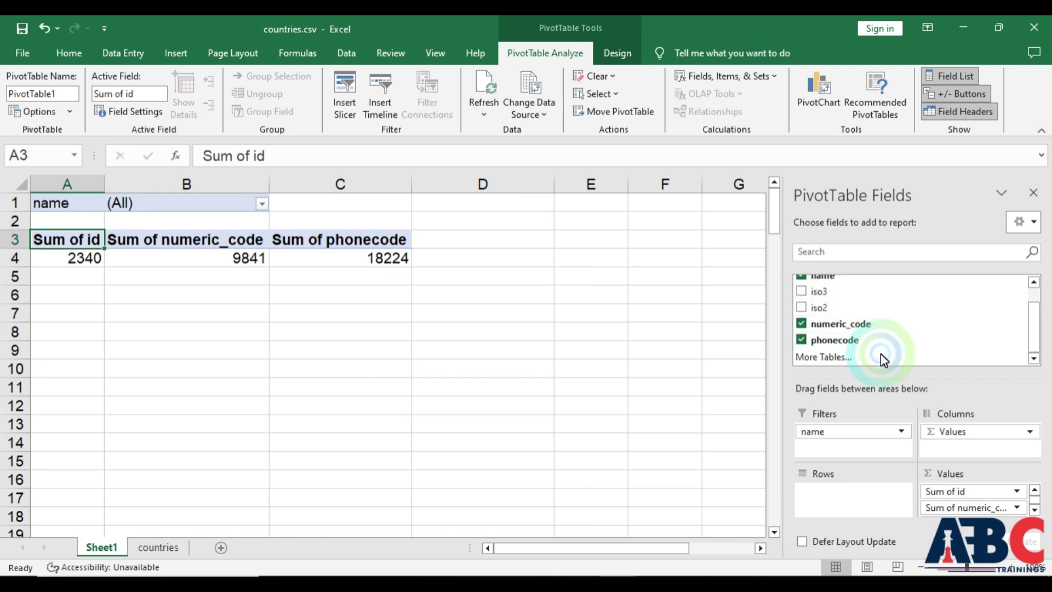
click(802, 292)
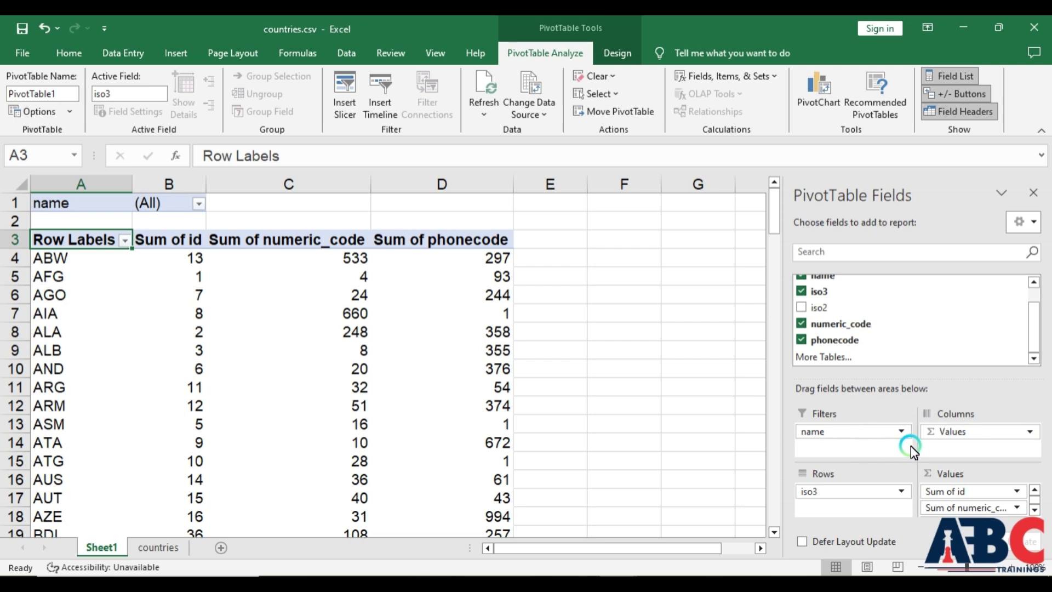
Clear all value fields from the PivotTable and place numeric_code and phonecode in the values area
drag(957, 433, 928, 356)
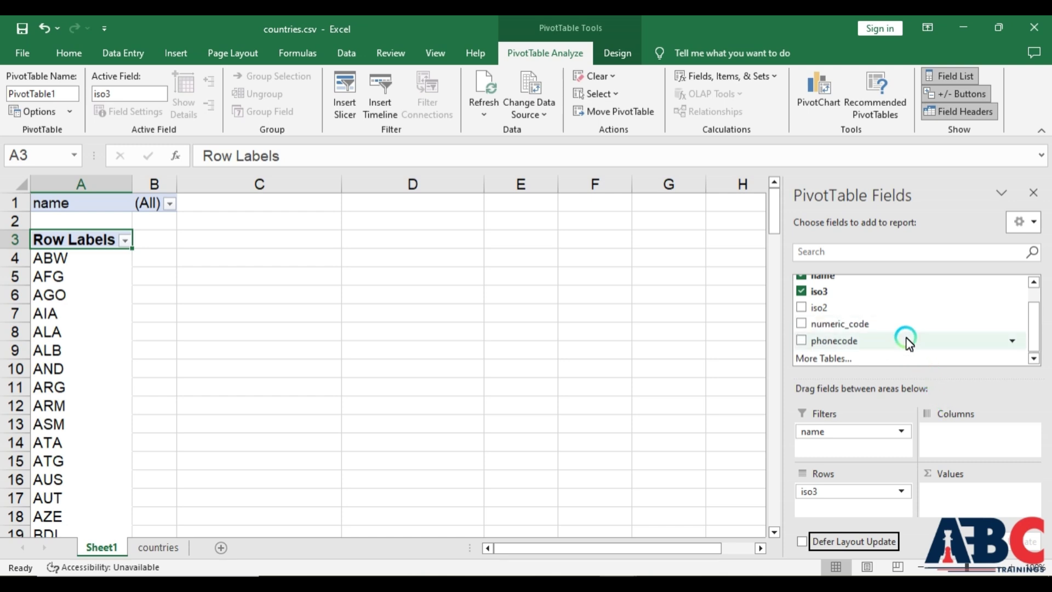
drag(855, 326, 967, 493)
click(968, 496)
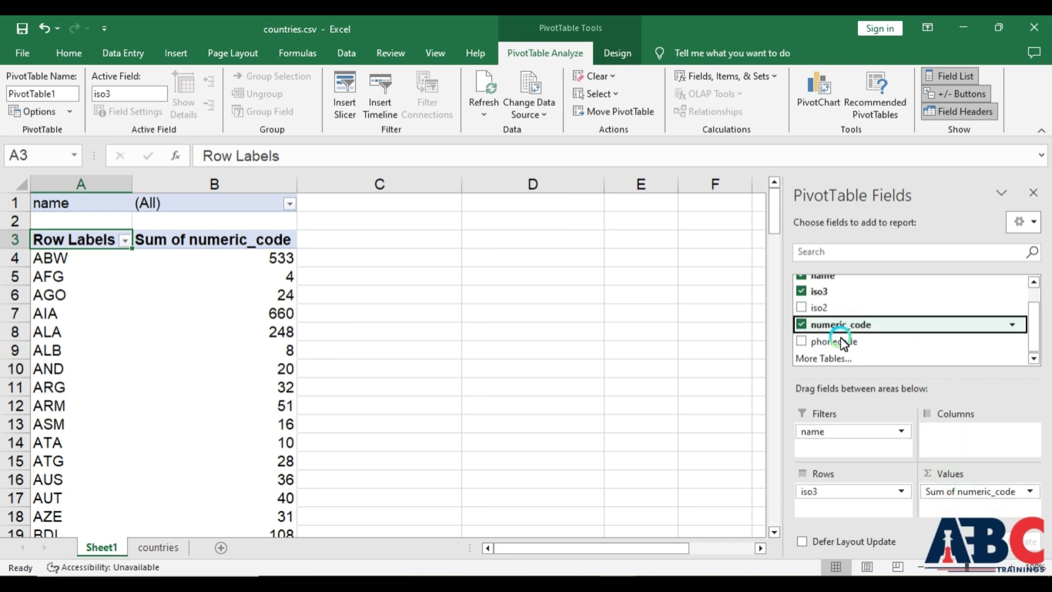
drag(842, 350, 968, 508)
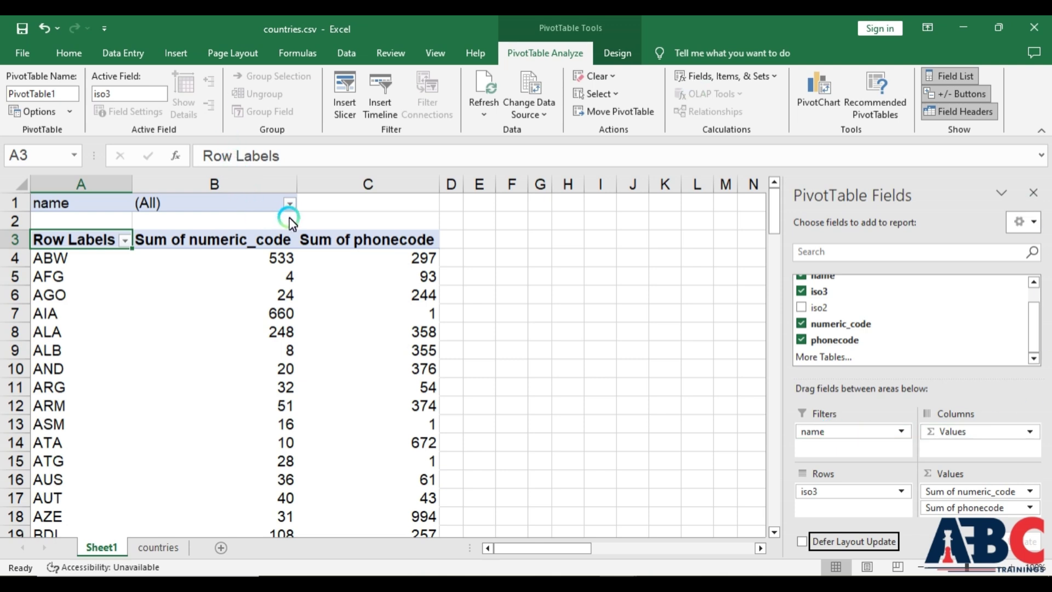
Filter the PivotTable by name to Aland Islands only, with multiple item selection enabled
click(290, 204)
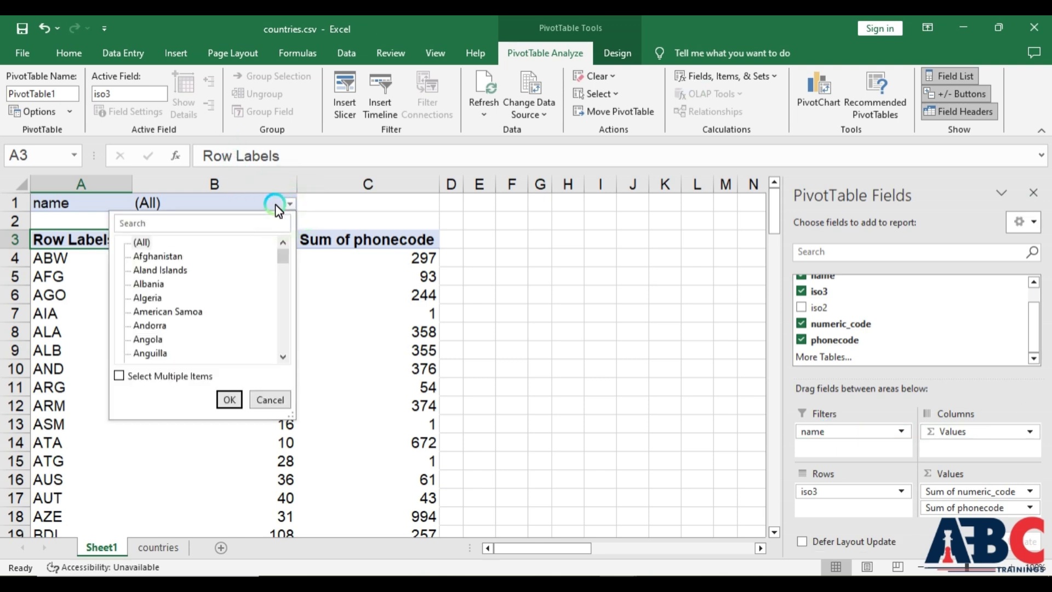
click(120, 376)
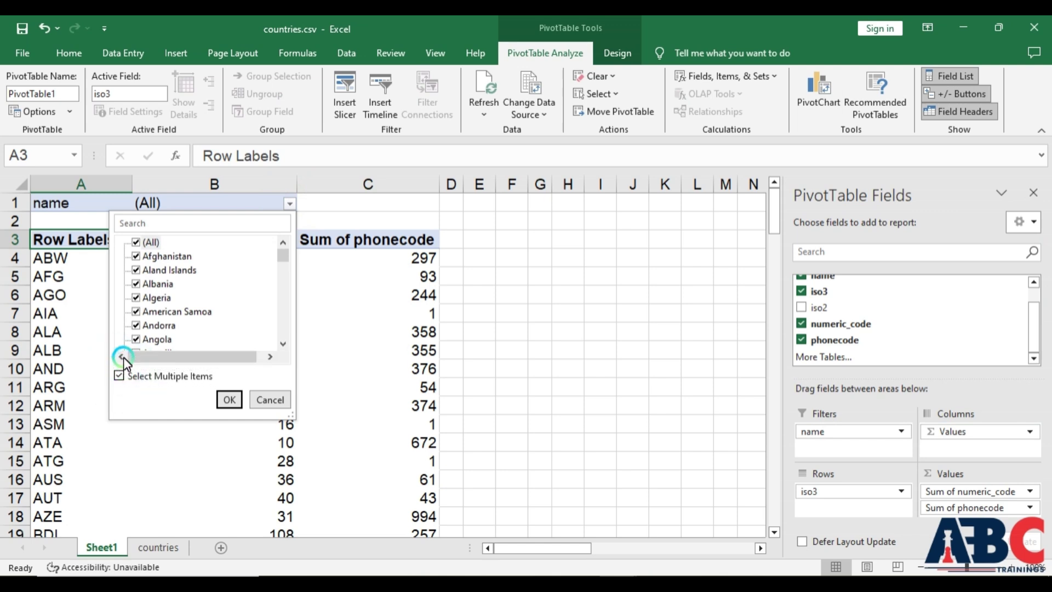
click(120, 375)
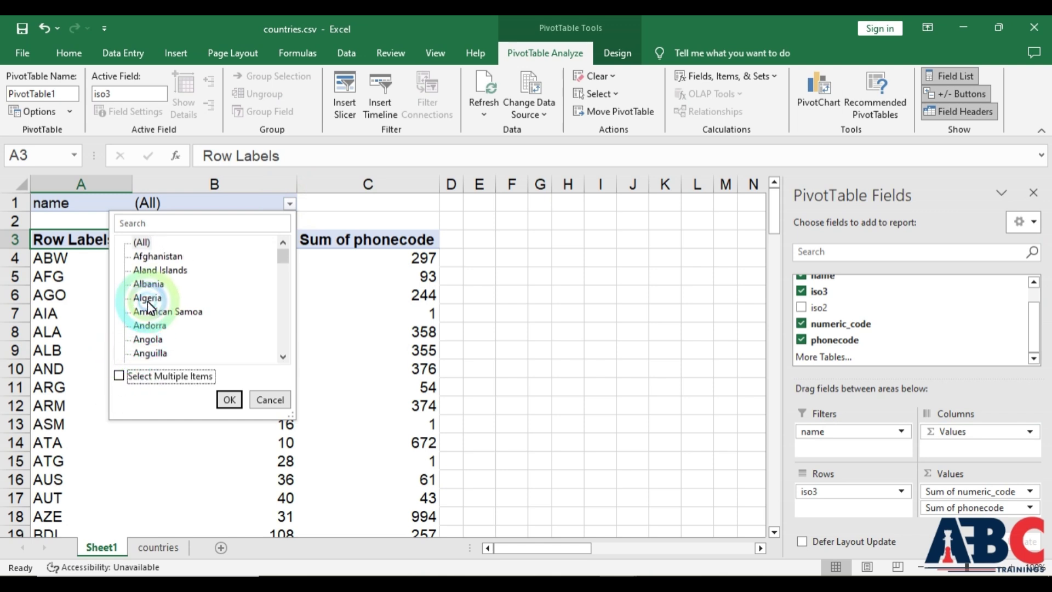
click(121, 376)
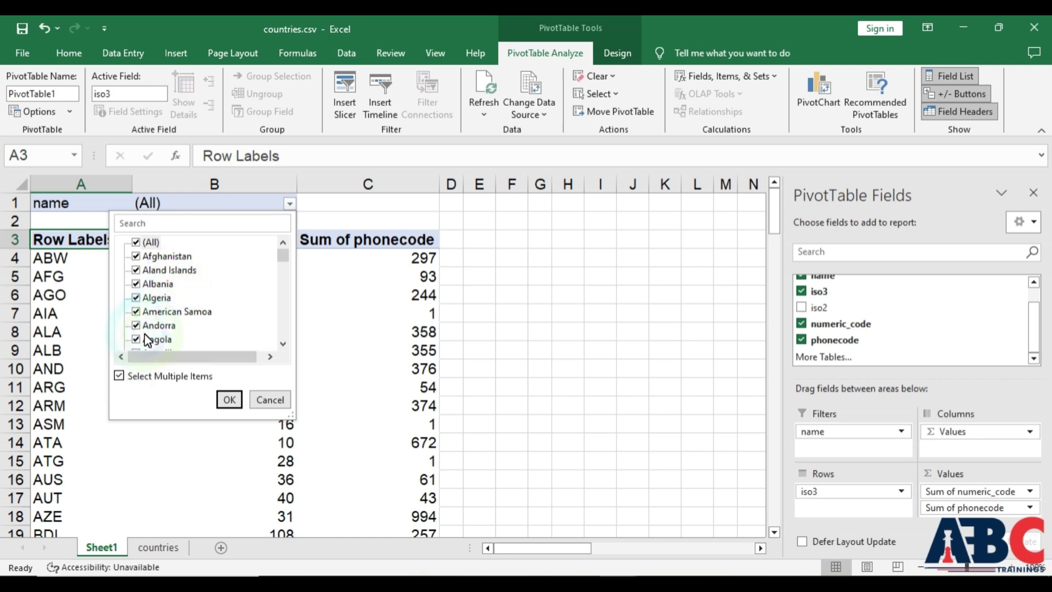
click(138, 243)
click(159, 269)
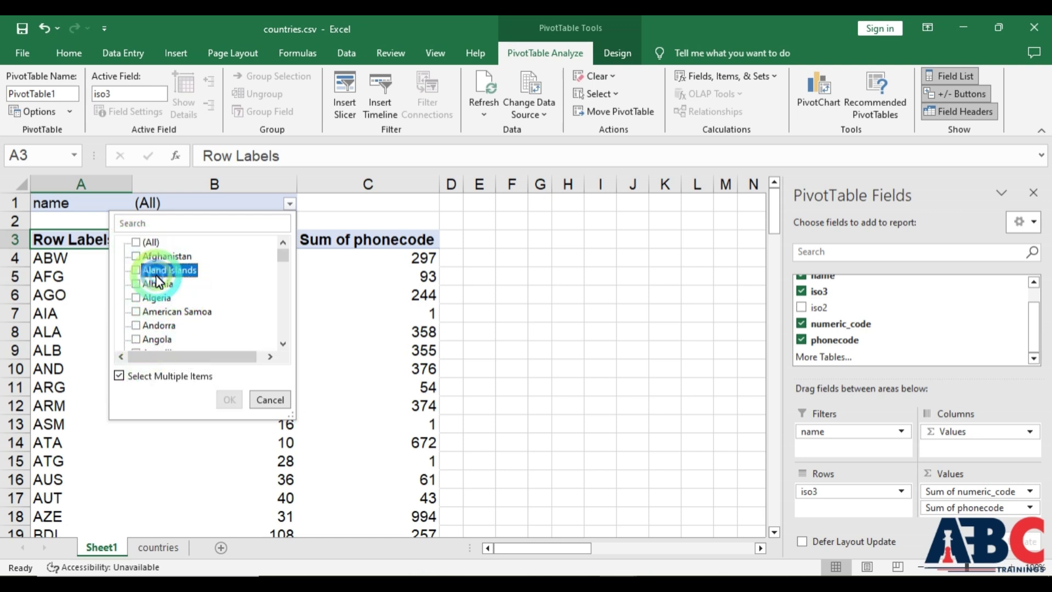
click(229, 400)
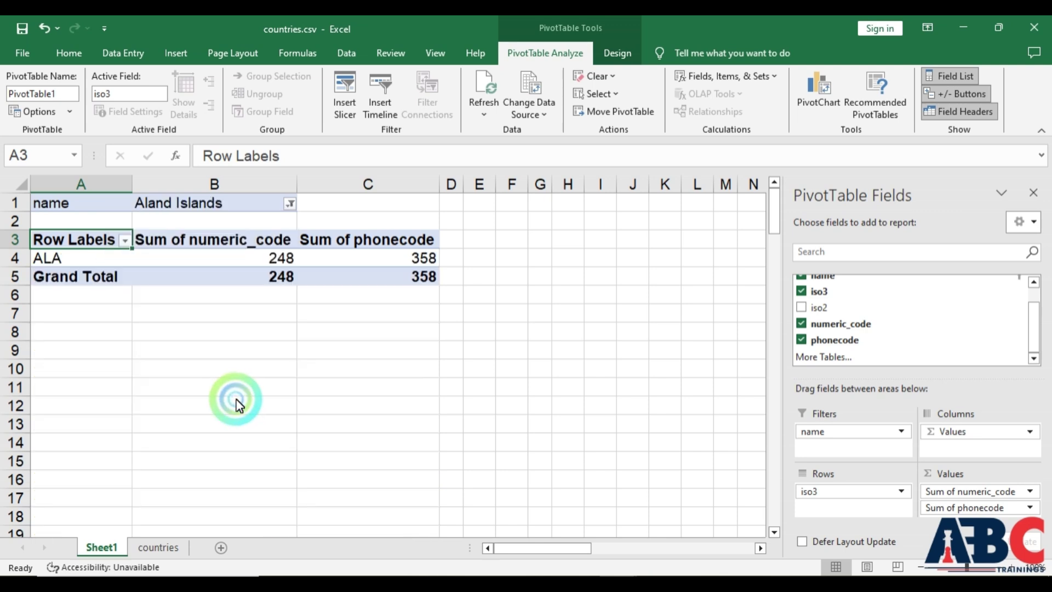
Close the countries.csv workbook without saving its changes
mouse_move(218, 285)
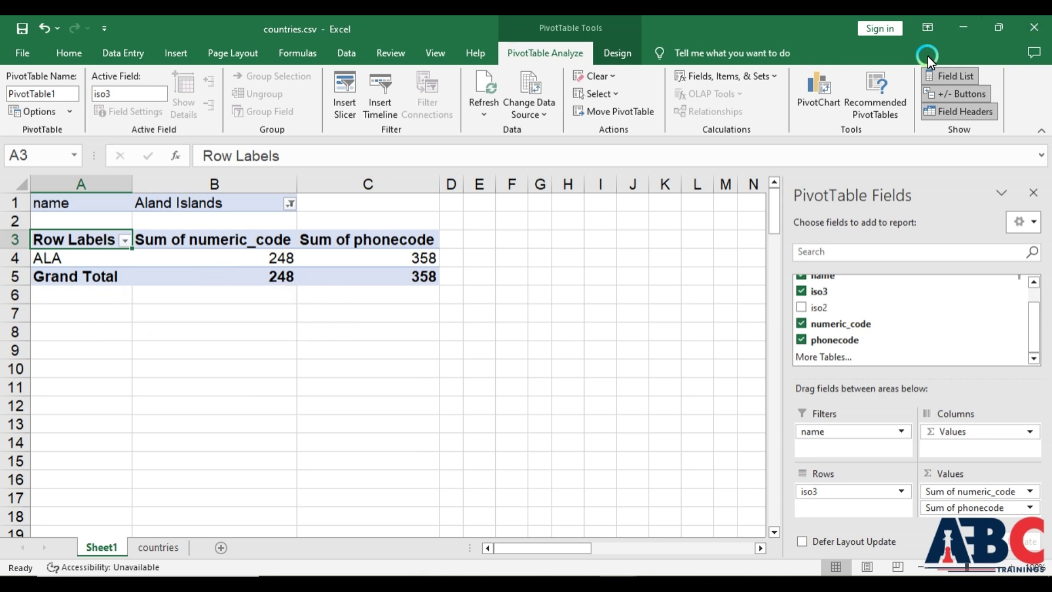
click(1032, 30)
click(613, 334)
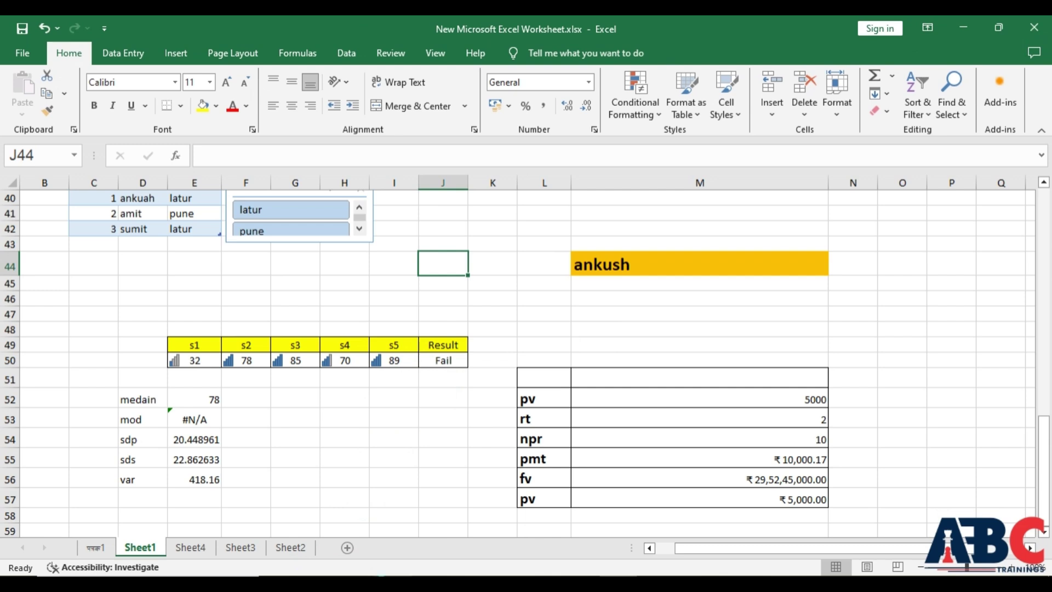
Switch to File Explorer and open LIST.xlsx from the Downloads folder
click(386, 583)
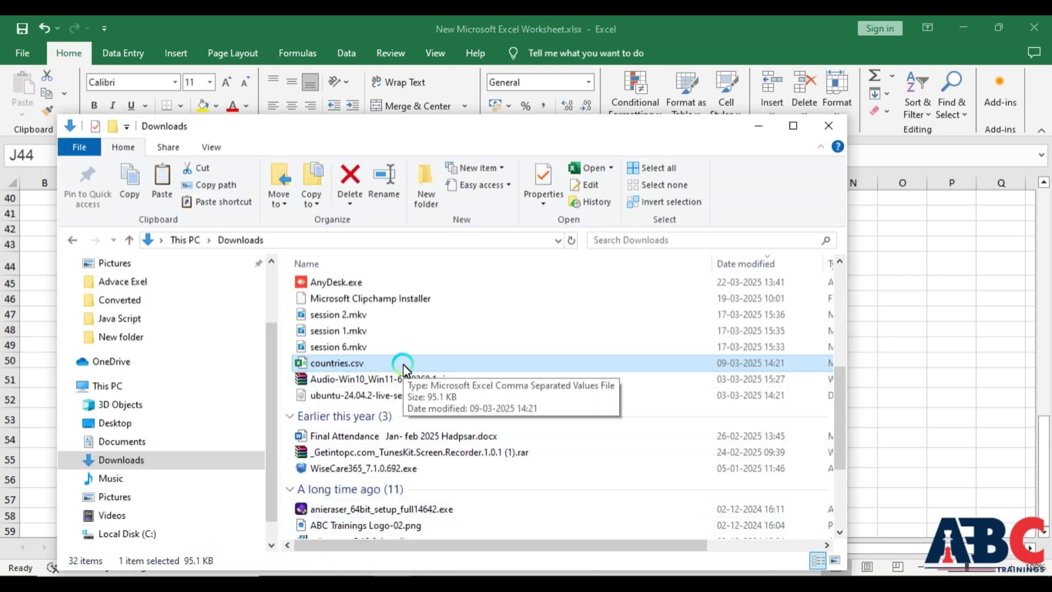
scroll(404, 368, down, 1)
scroll(405, 373, down, 1)
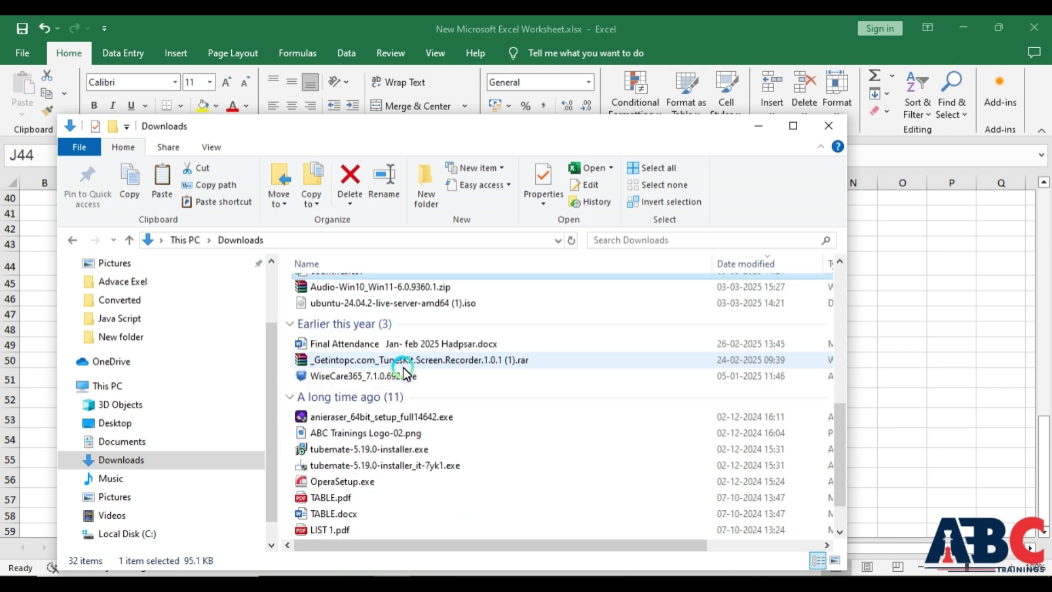
scroll(406, 374, down, 1)
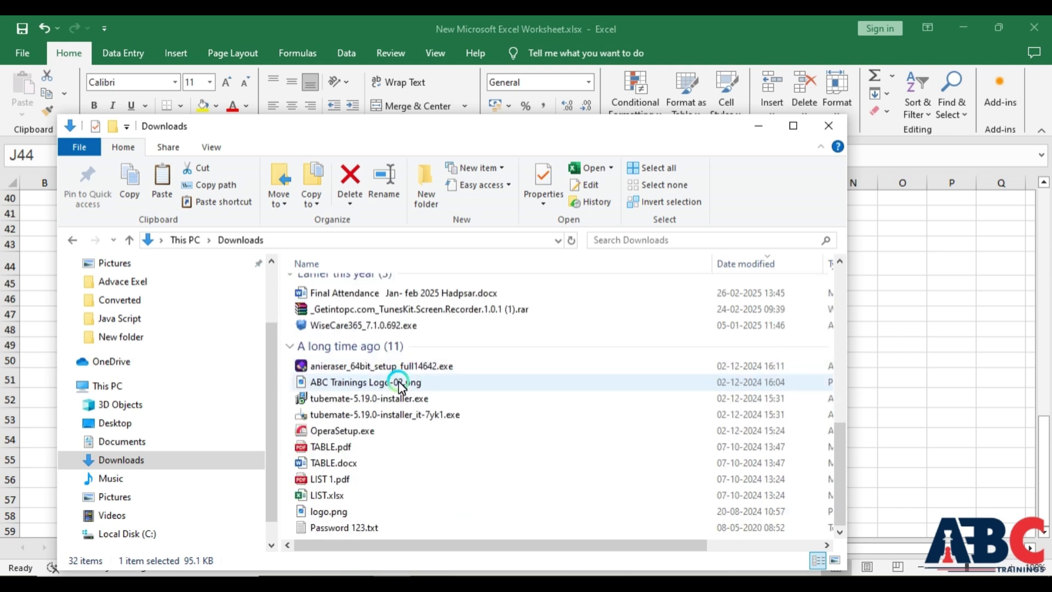
click(317, 498)
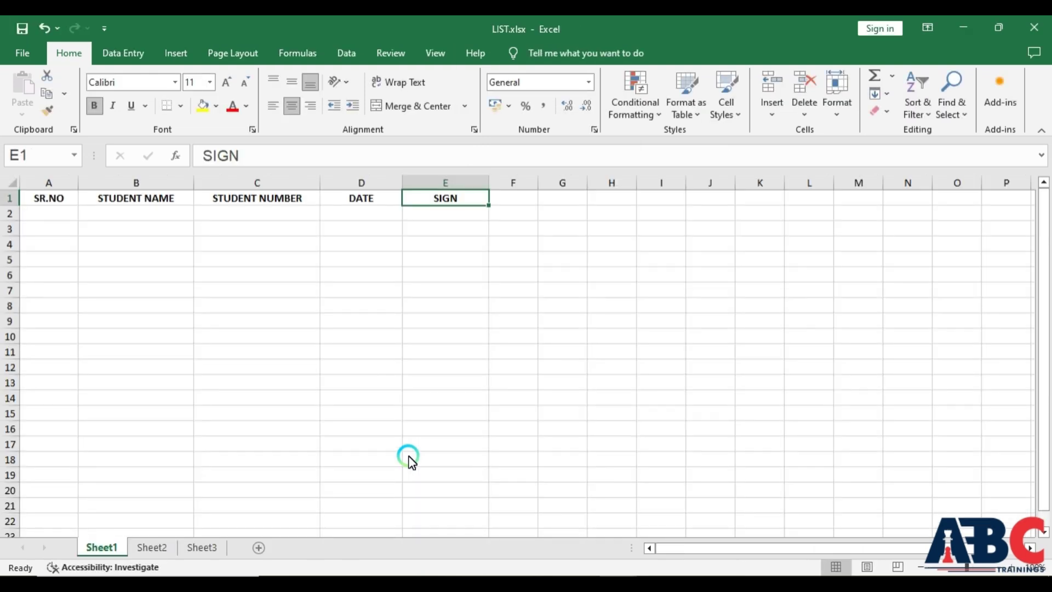
Close the LIST.xlsx workbook and return to the Downloads folder in File Explorer to look for another workbook
click(1039, 24)
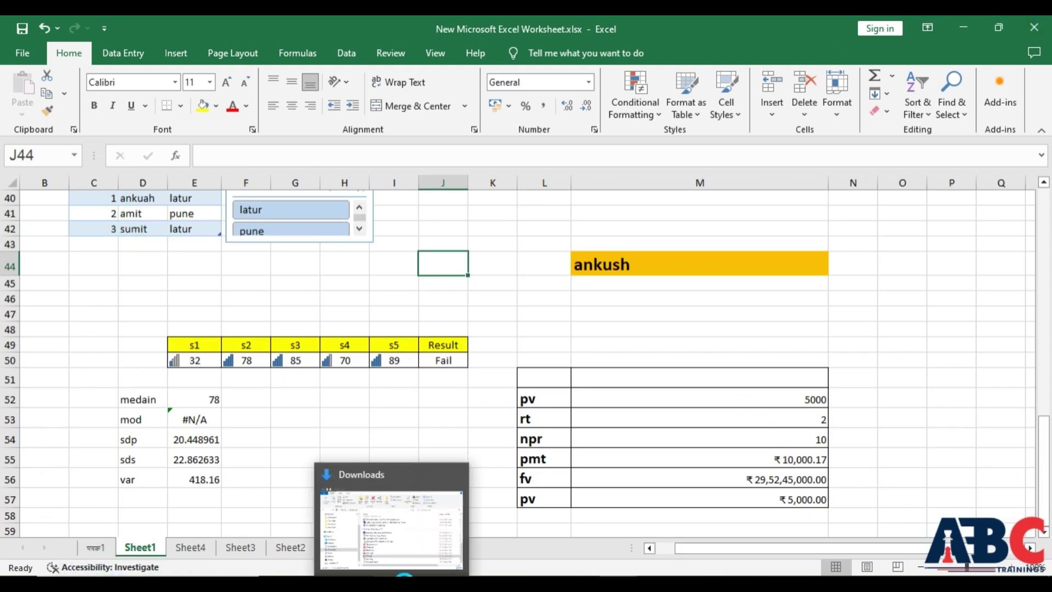
click(404, 576)
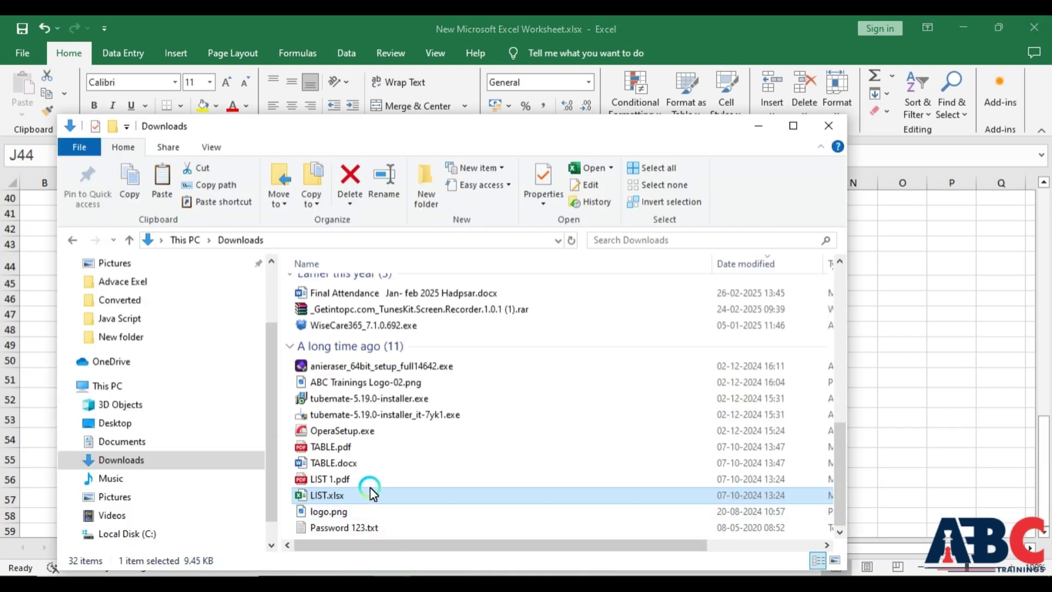
scroll(373, 494, up, 2)
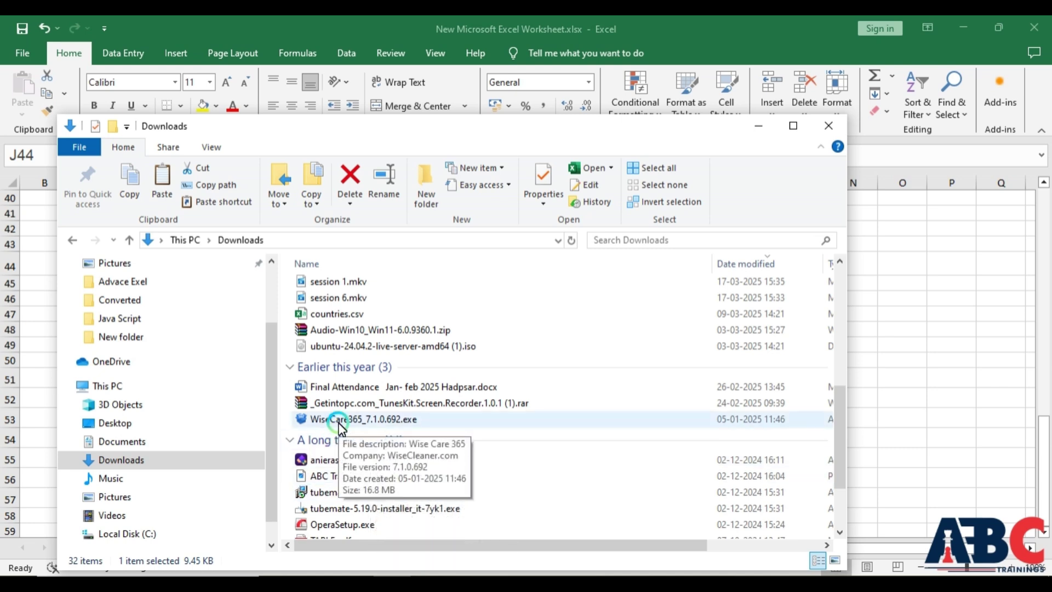
scroll(340, 424, down, 2)
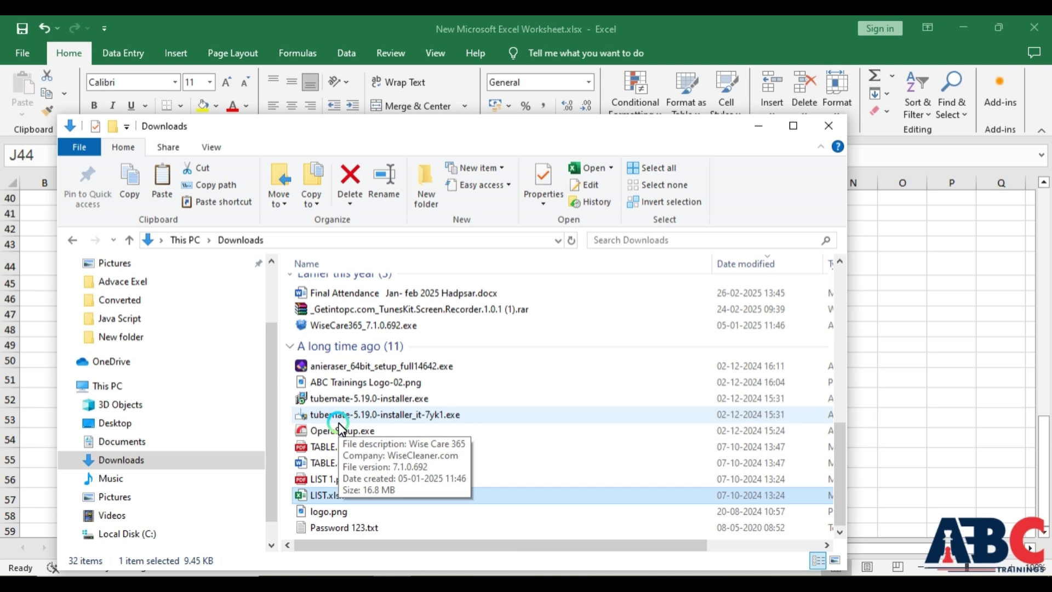
scroll(339, 427, up, 2)
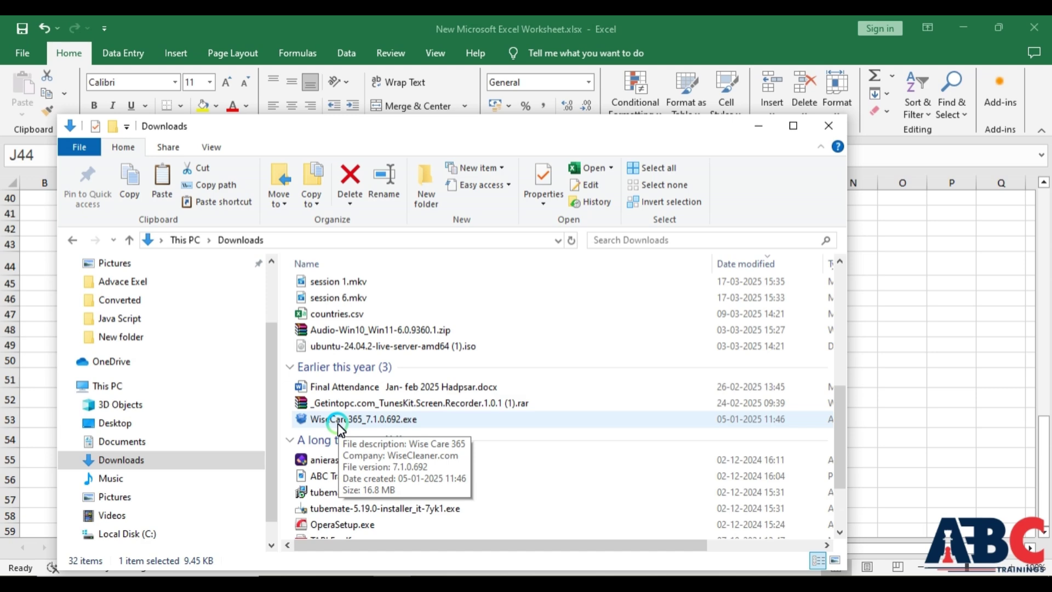
Check the Documents folder for a suitable workbook, and open SaleData.xlsx from the Downloads folder
click(115, 444)
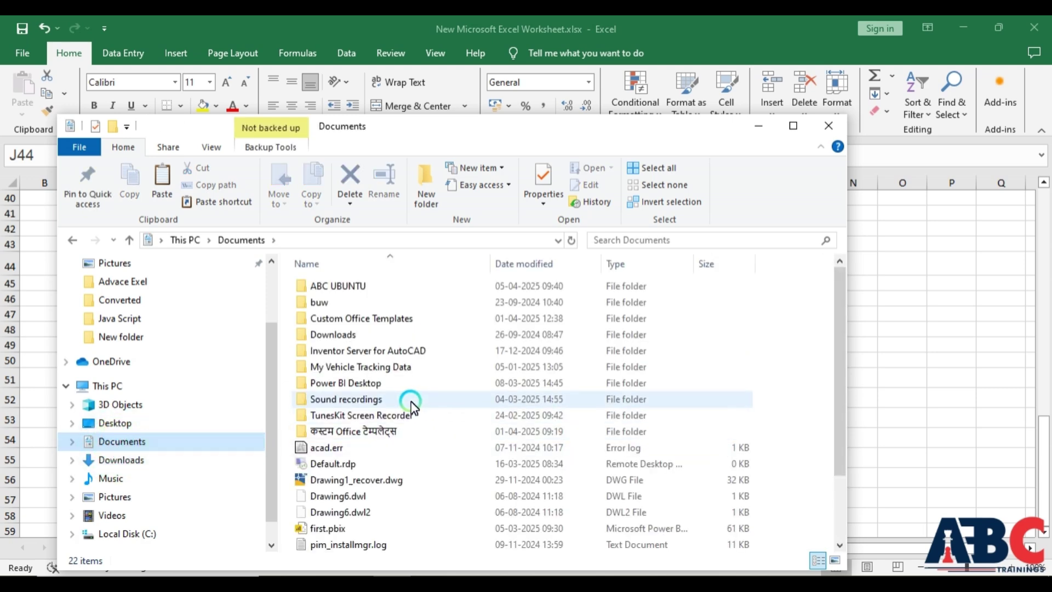
scroll(412, 405, down, 1)
scroll(412, 407, down, 1)
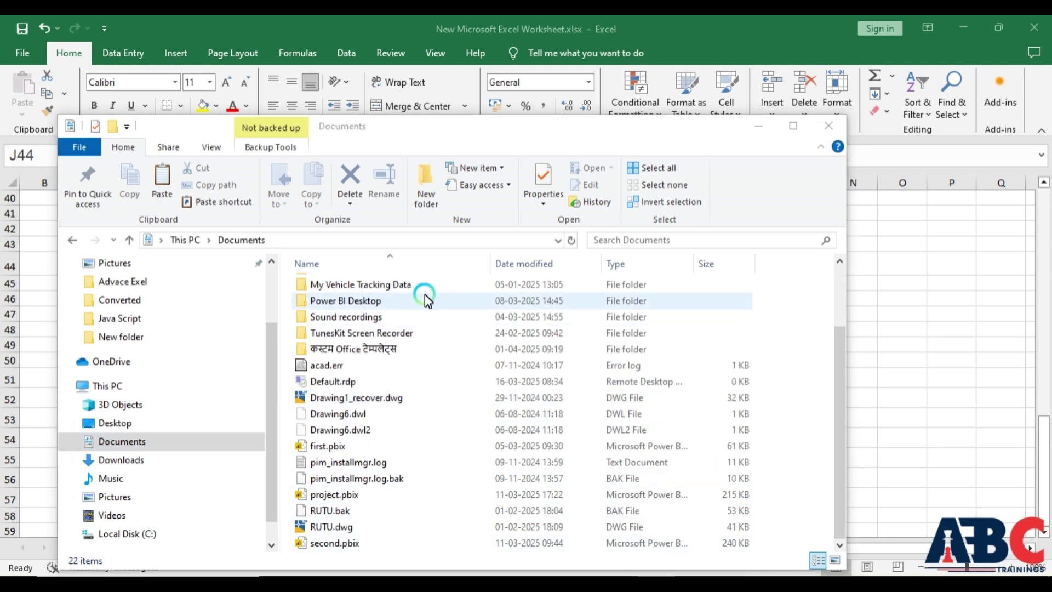
click(130, 461)
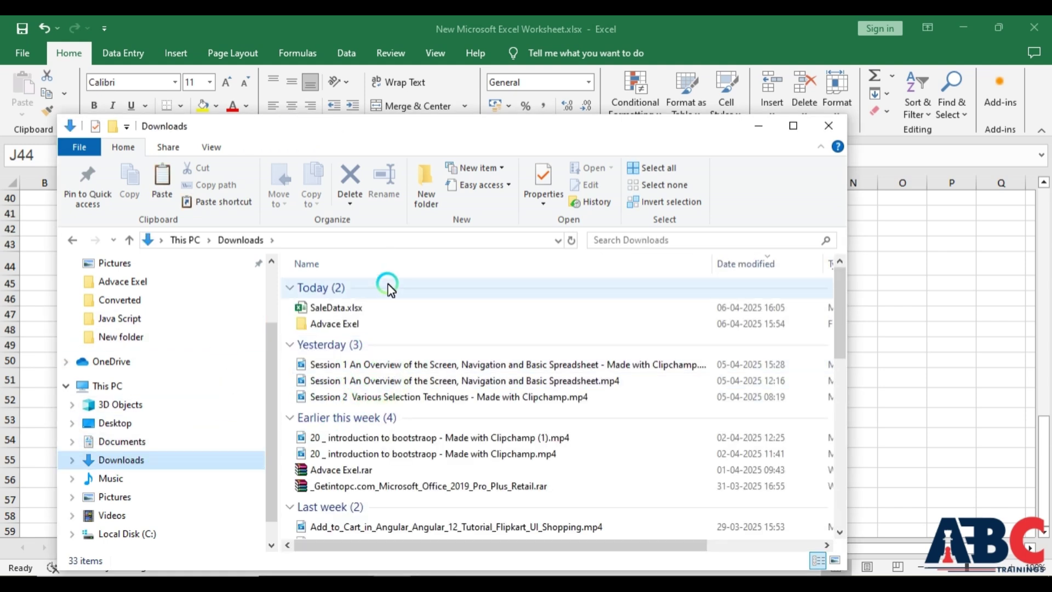
click(331, 307)
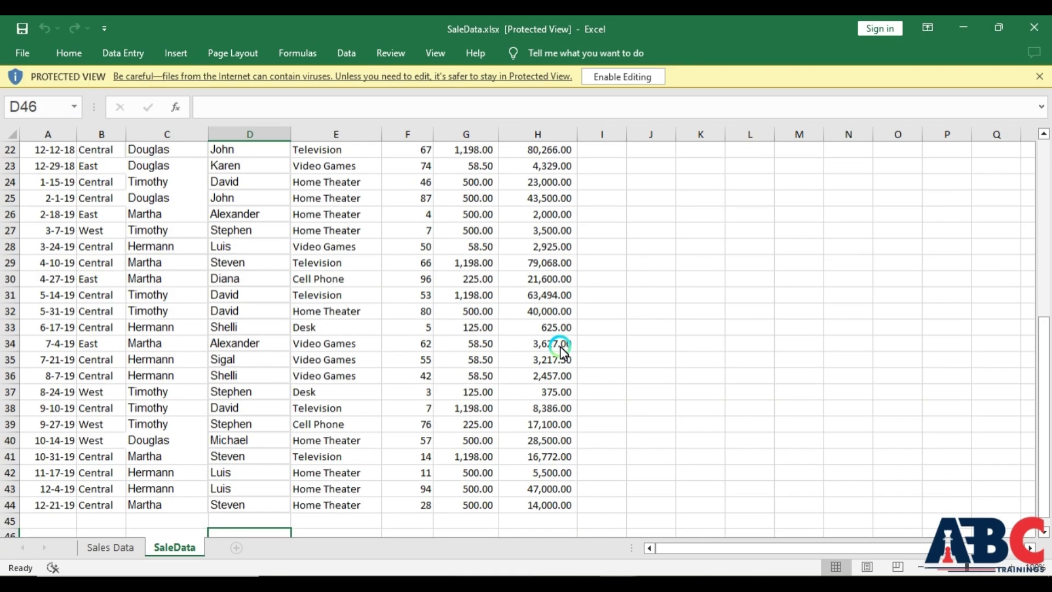
Review the column headers of the SaleData sheet and enable editing for the protected workbook
scroll(181, 283, up, 7)
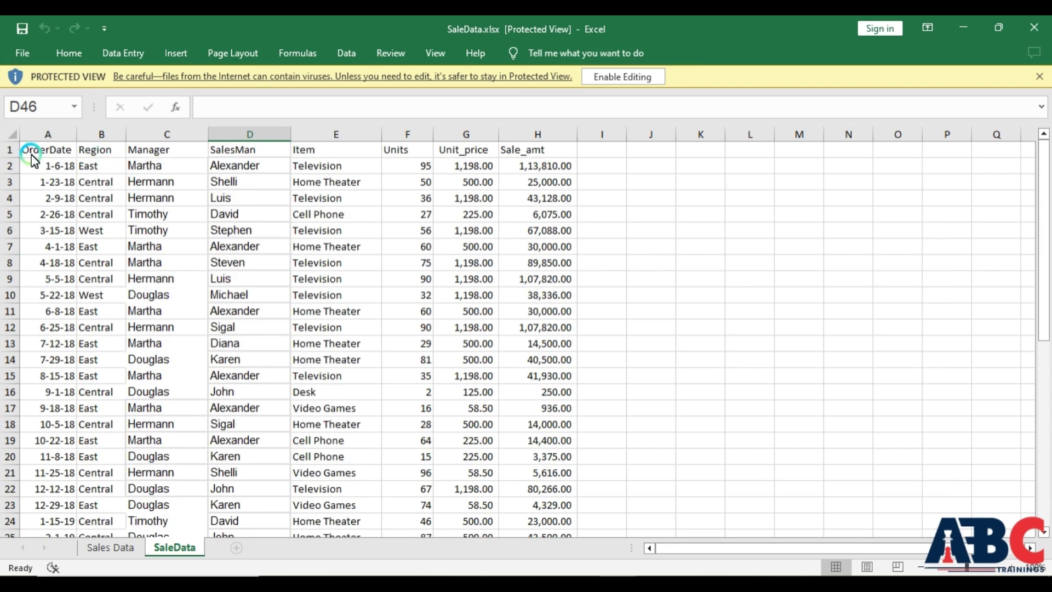
drag(34, 154, 523, 157)
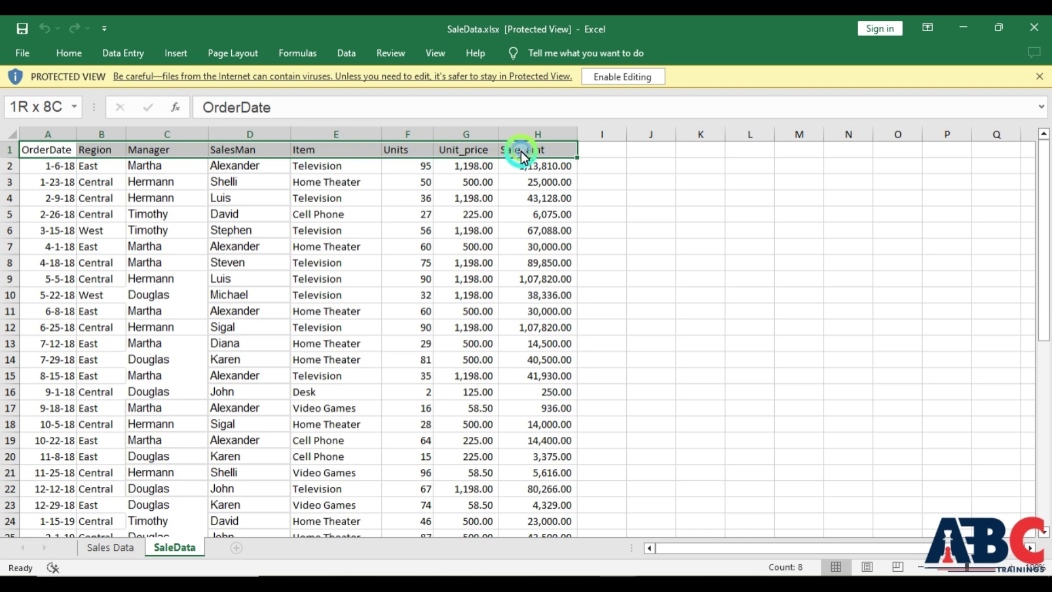
click(658, 77)
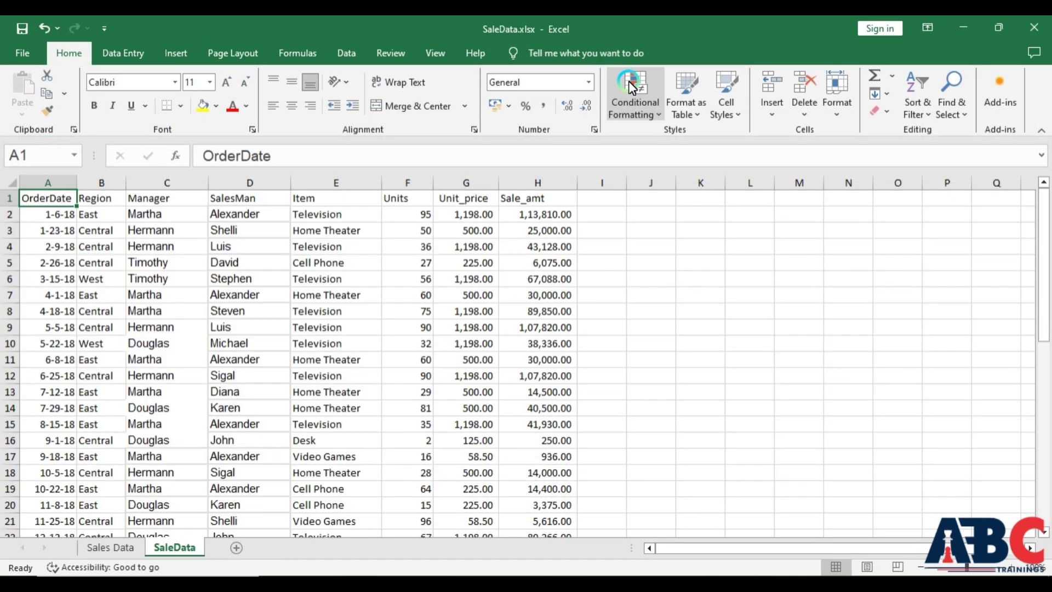
Apply borders to all cells of the header row A1:H1 on the SaleData sheet
drag(33, 199, 548, 198)
click(197, 83)
click(175, 109)
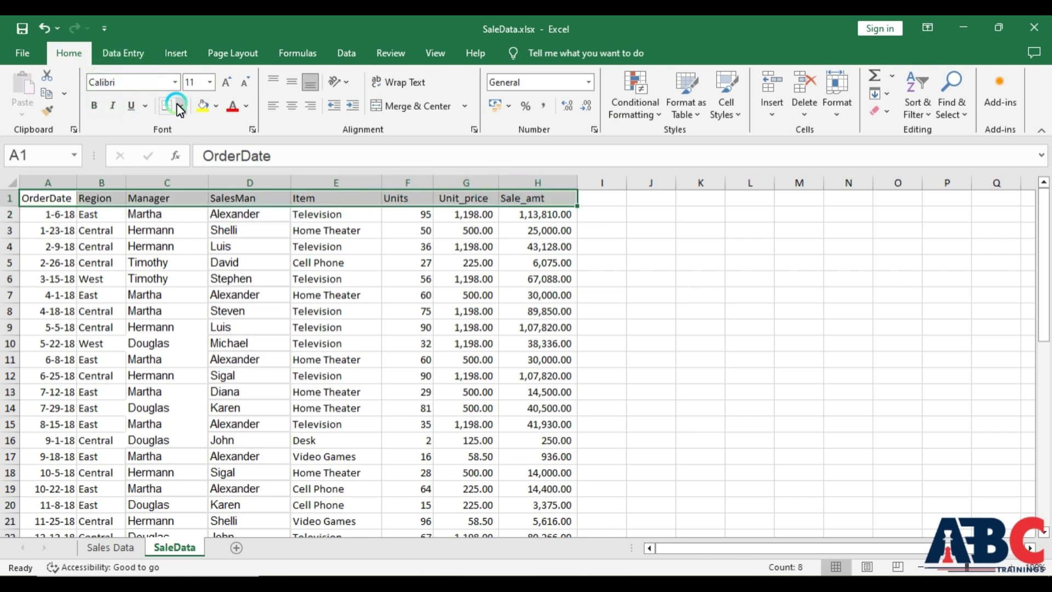
click(193, 247)
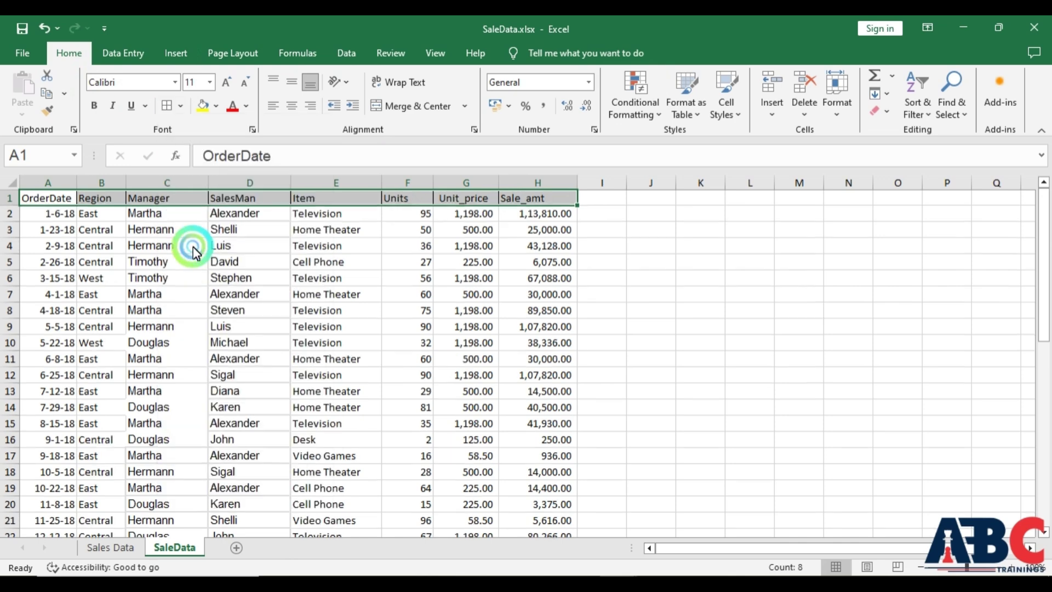
Make the header row A1:H1 bold and set its font color to standard red
click(125, 107)
click(95, 104)
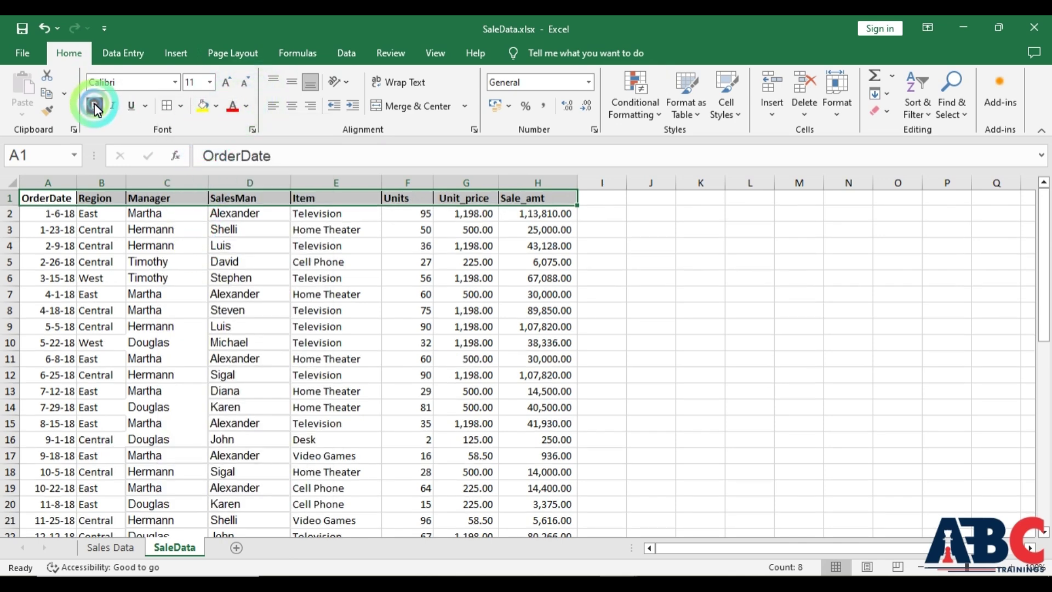
click(246, 108)
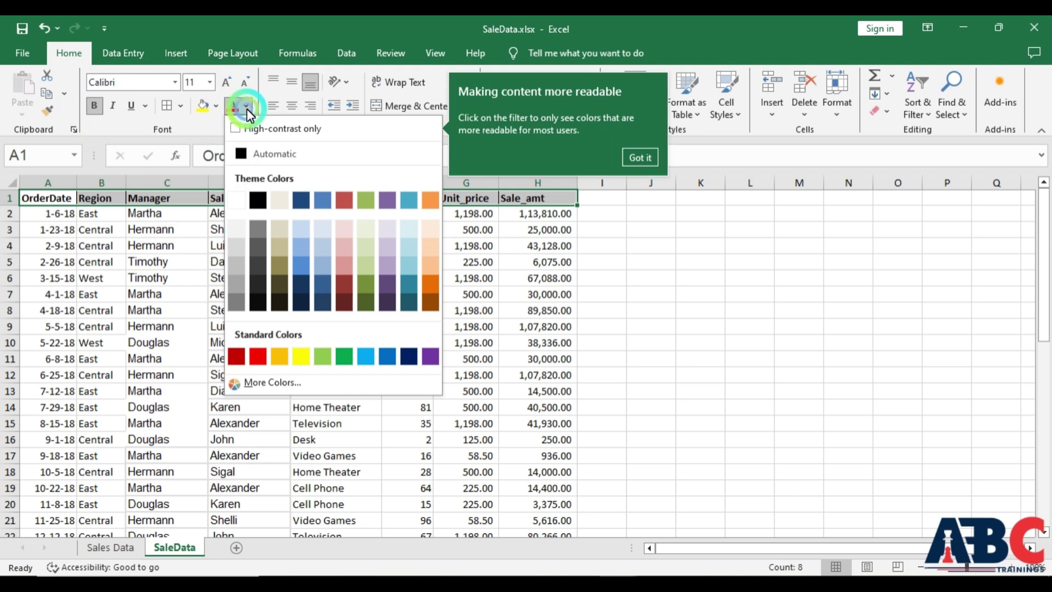
click(261, 356)
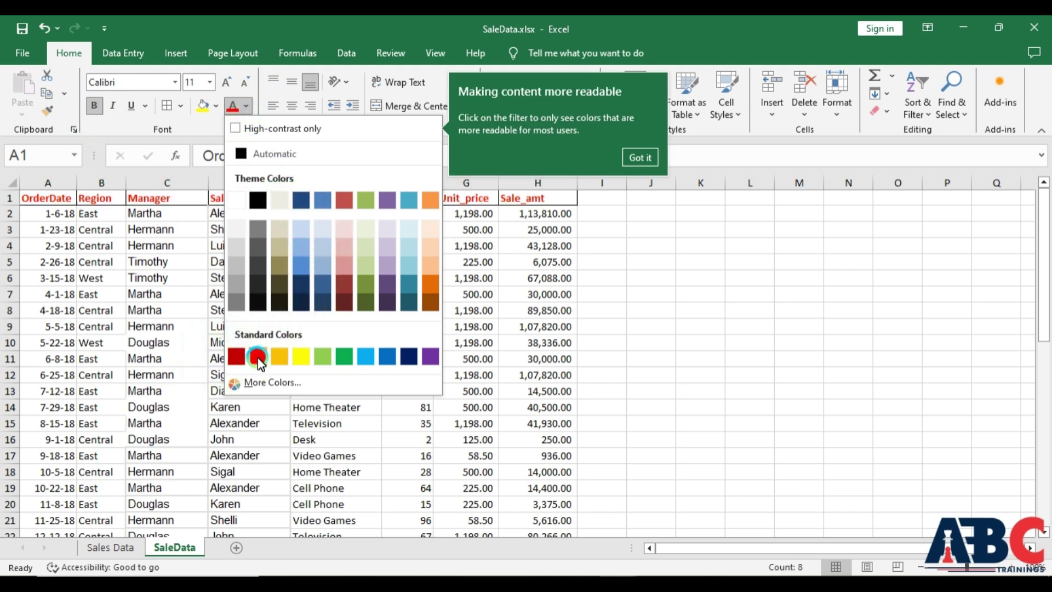
click(600, 264)
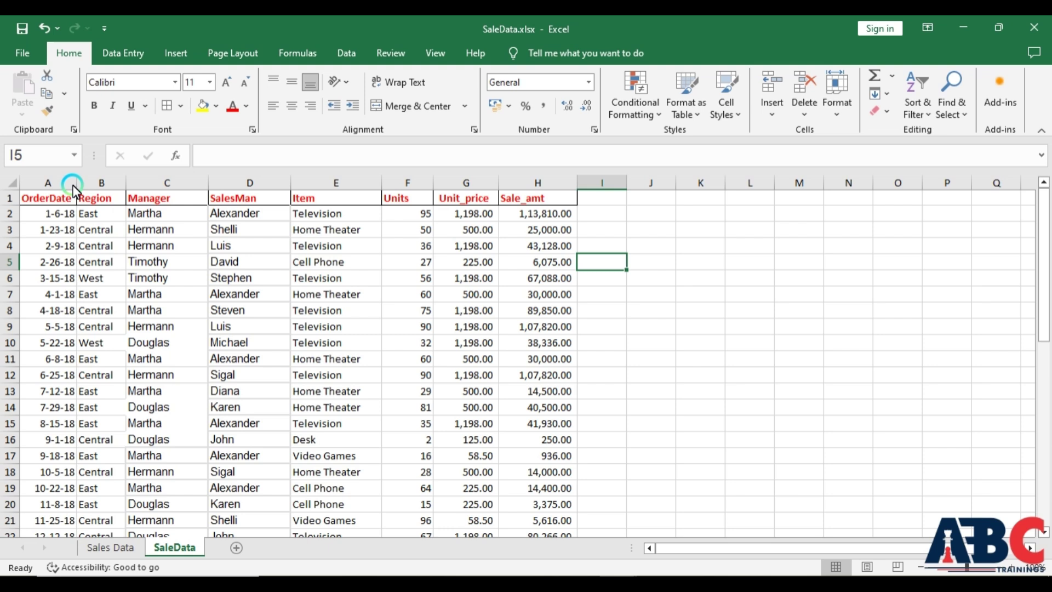
Widen the OrderDate column and look through the sales records down to the last row
drag(74, 186, 100, 191)
scroll(94, 200, down, 17)
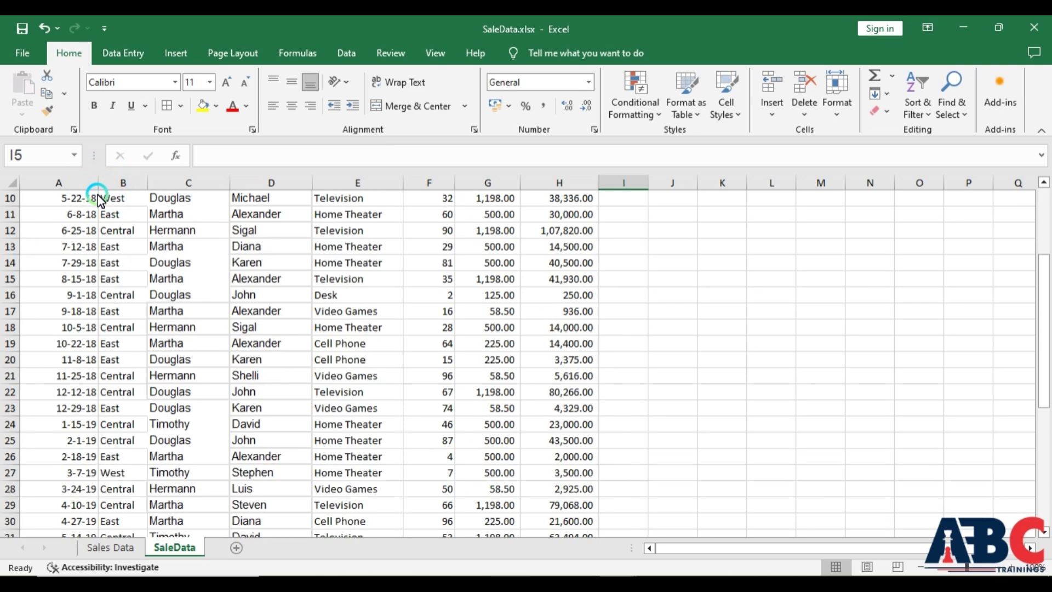
scroll(70, 320, up, 5)
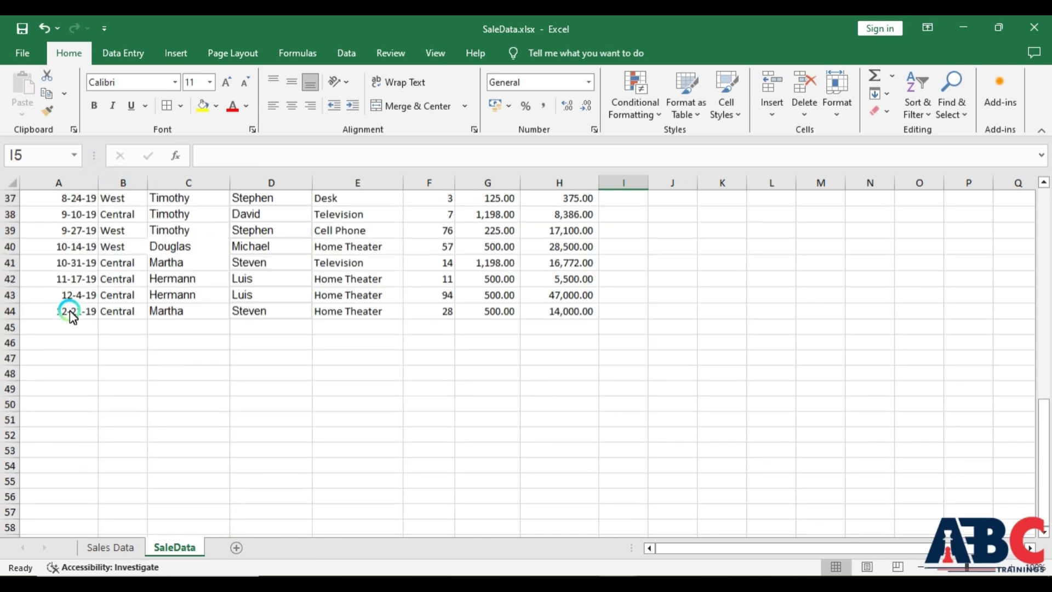
scroll(82, 340, up, 12)
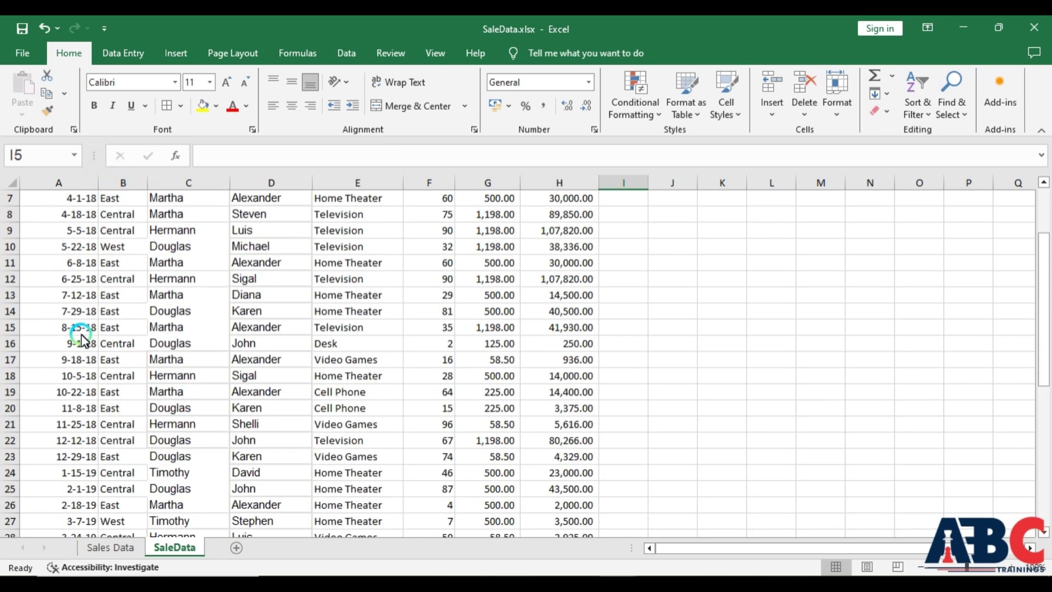
Create a PivotTable on a new worksheet from the range A1:H44 of the SaleData sheet
drag(40, 198, 571, 512)
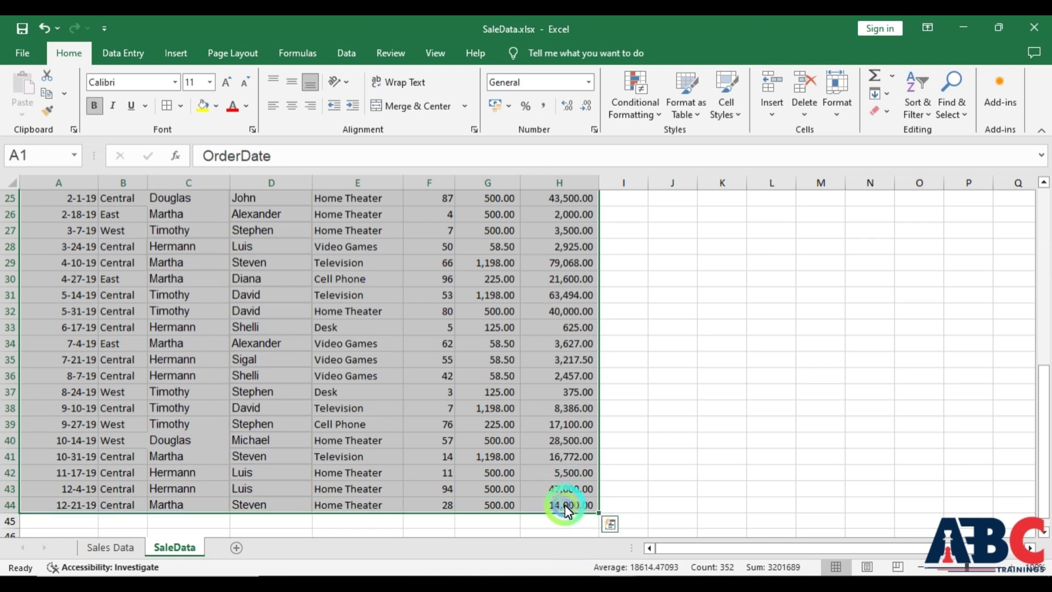
click(191, 51)
click(30, 112)
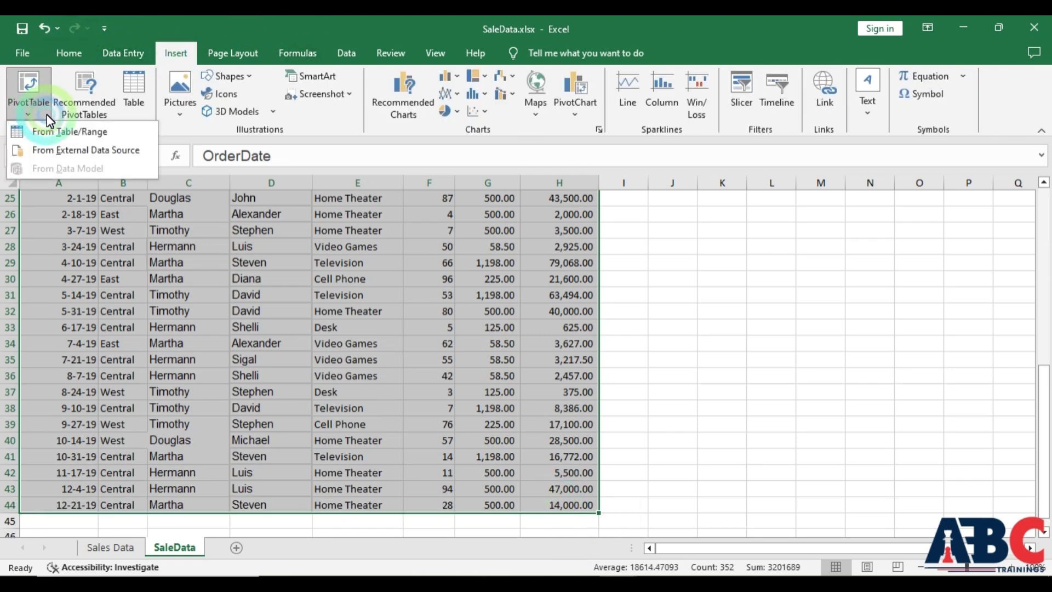
click(102, 135)
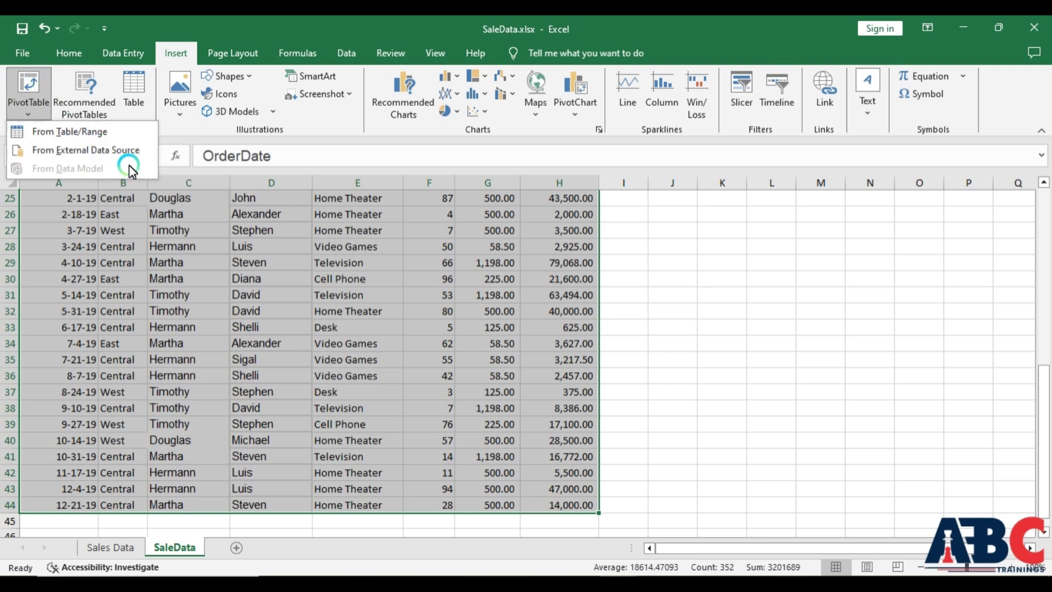
click(26, 87)
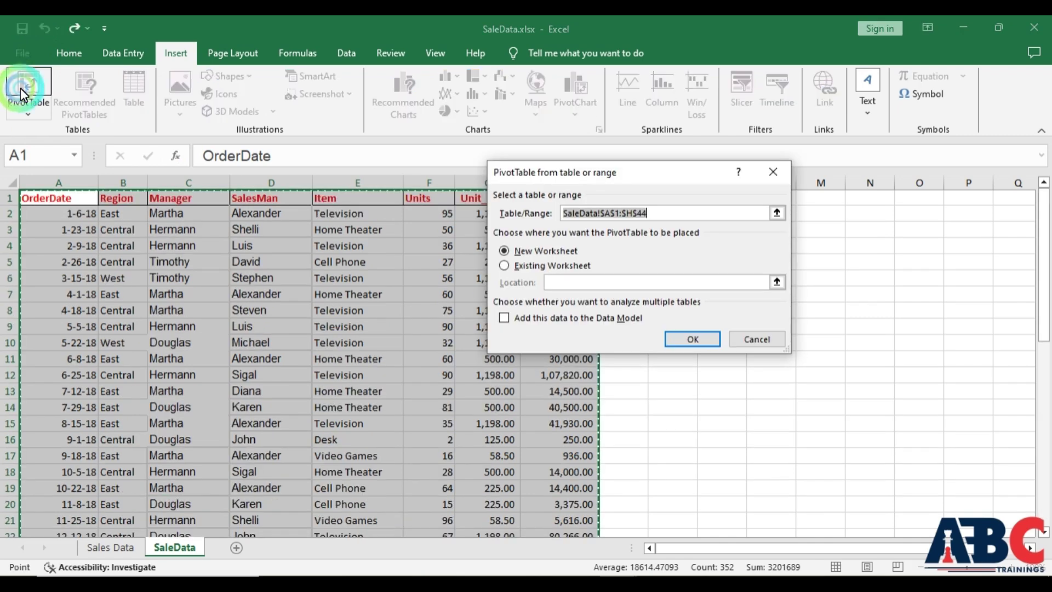
click(705, 334)
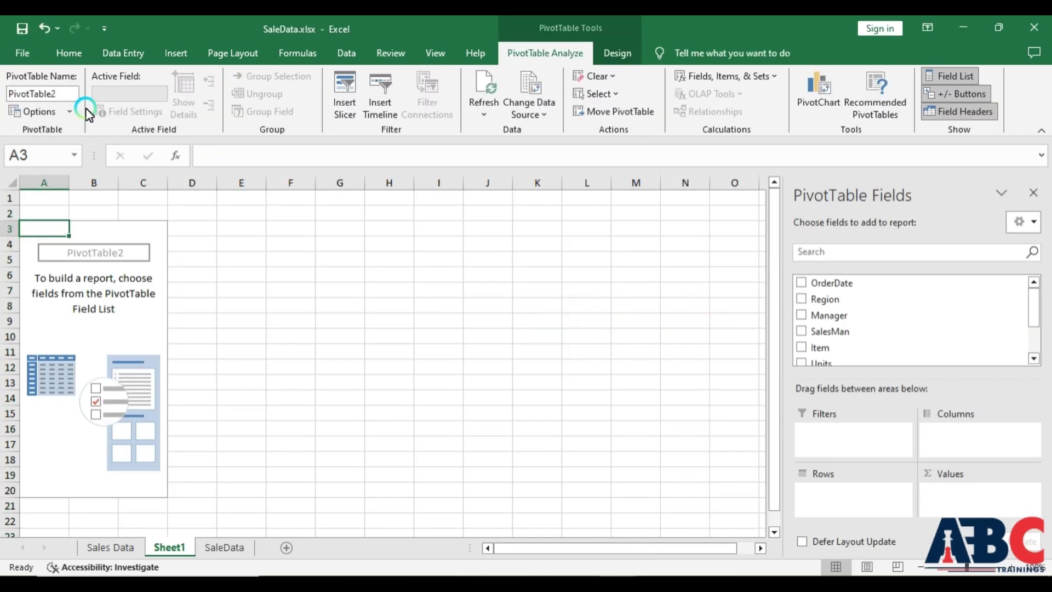
click(951, 251)
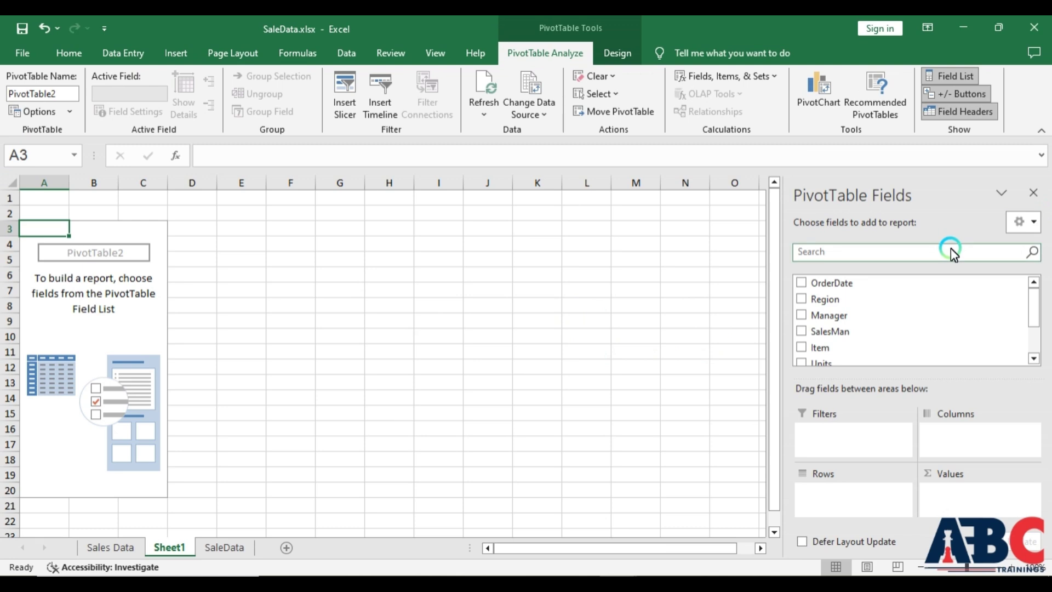
drag(839, 303, 861, 439)
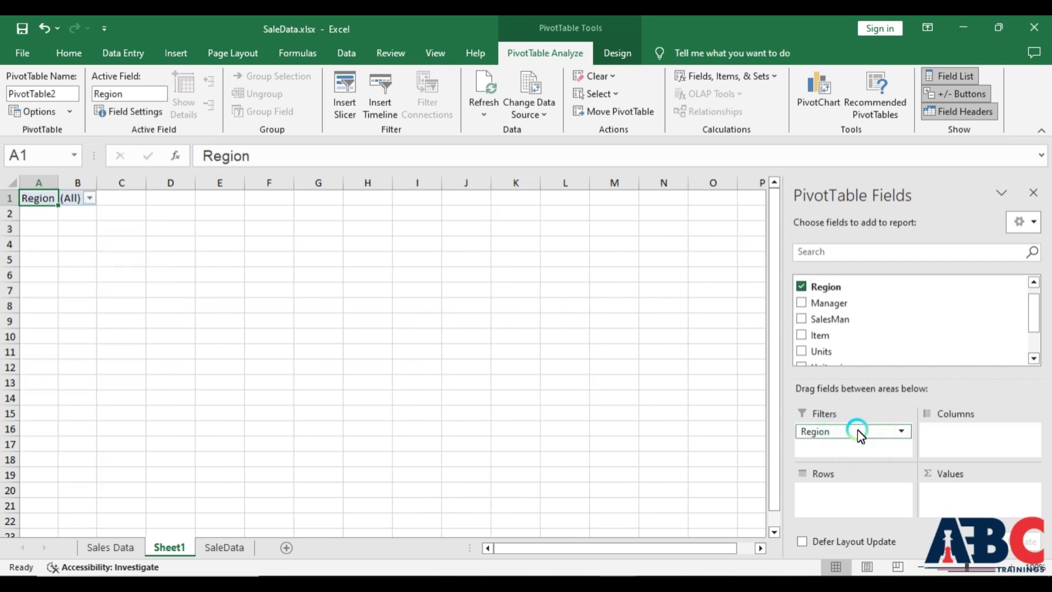
drag(844, 344, 841, 340)
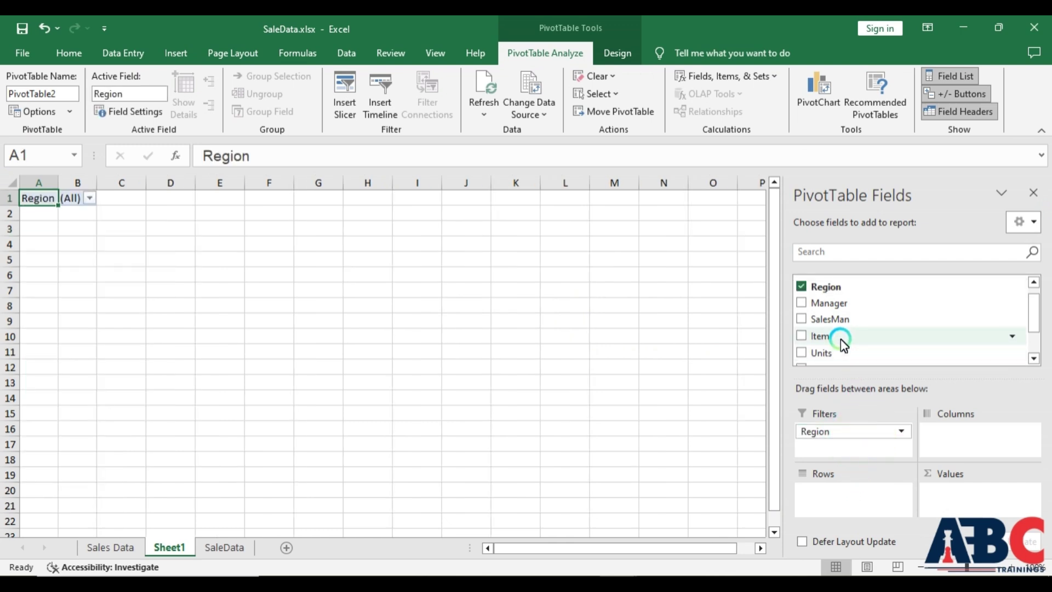
drag(848, 437, 850, 442)
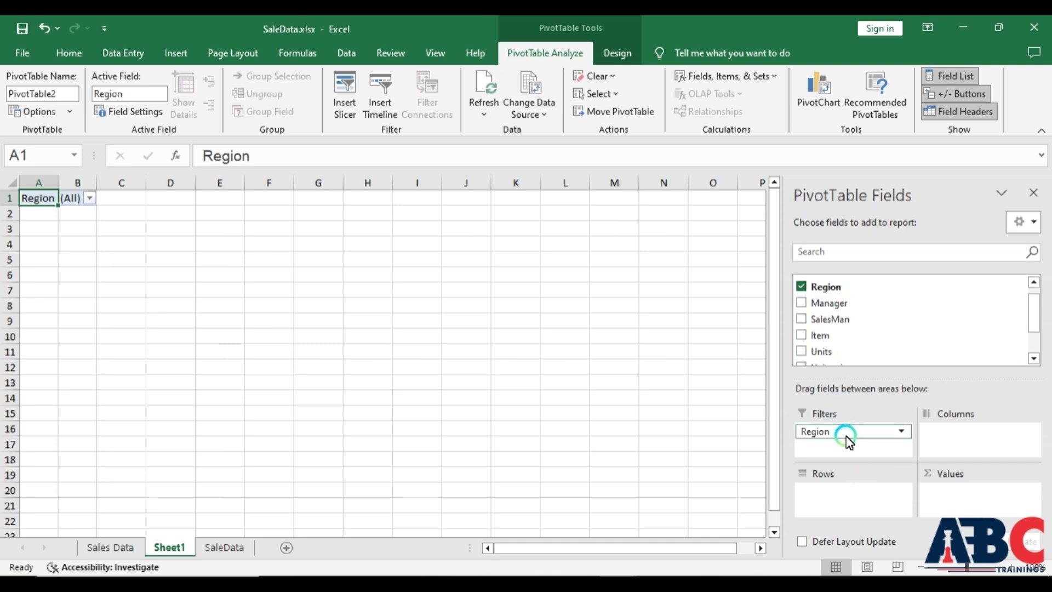
click(806, 291)
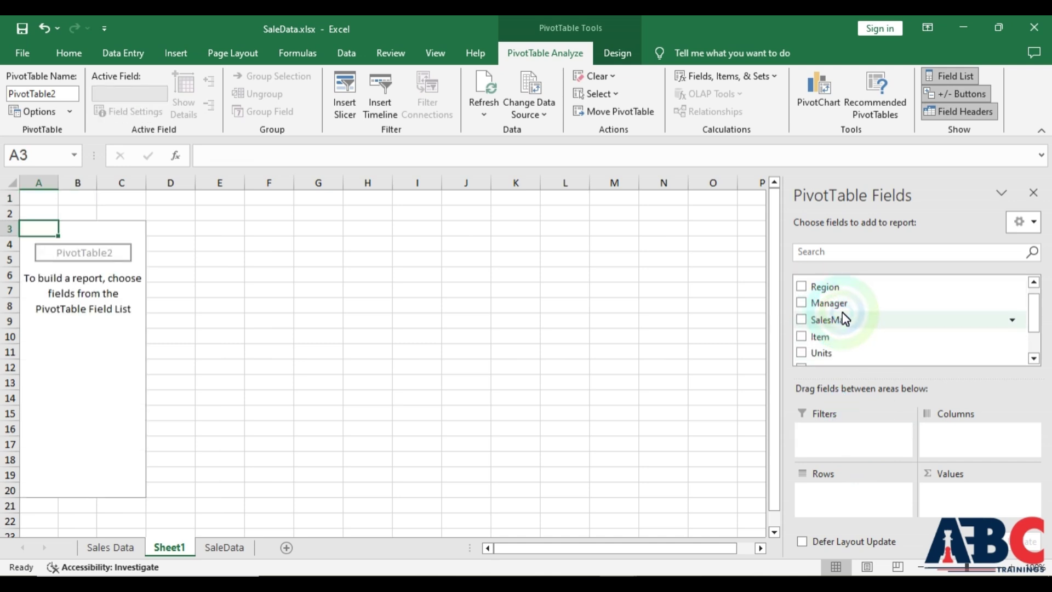
Lay out the PivotTable with Manager as the filter, SalesMan in rows, and Unit_price and Item as values
drag(835, 307, 841, 442)
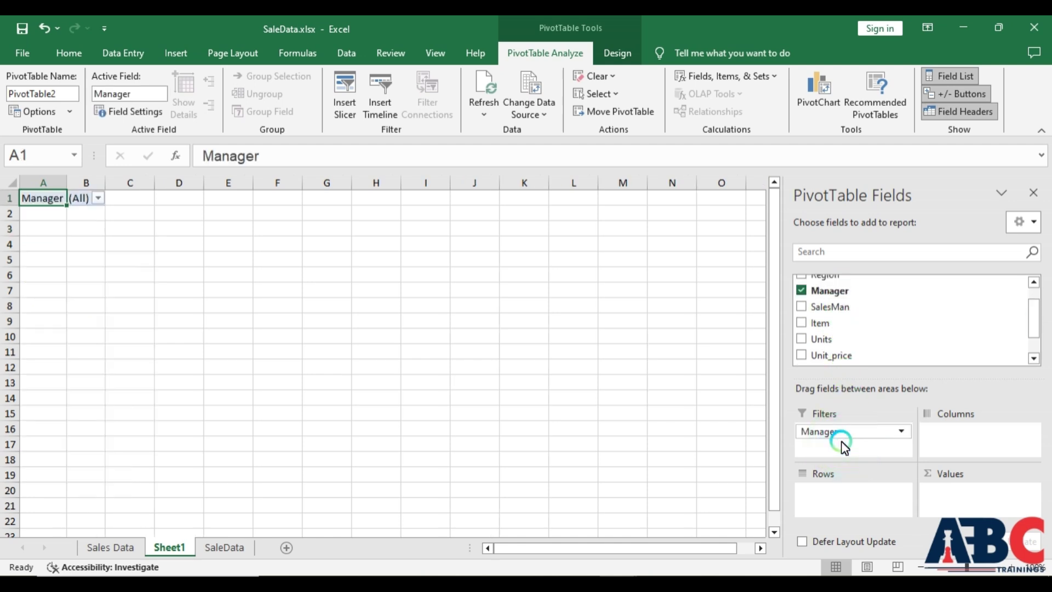
drag(858, 306, 844, 502)
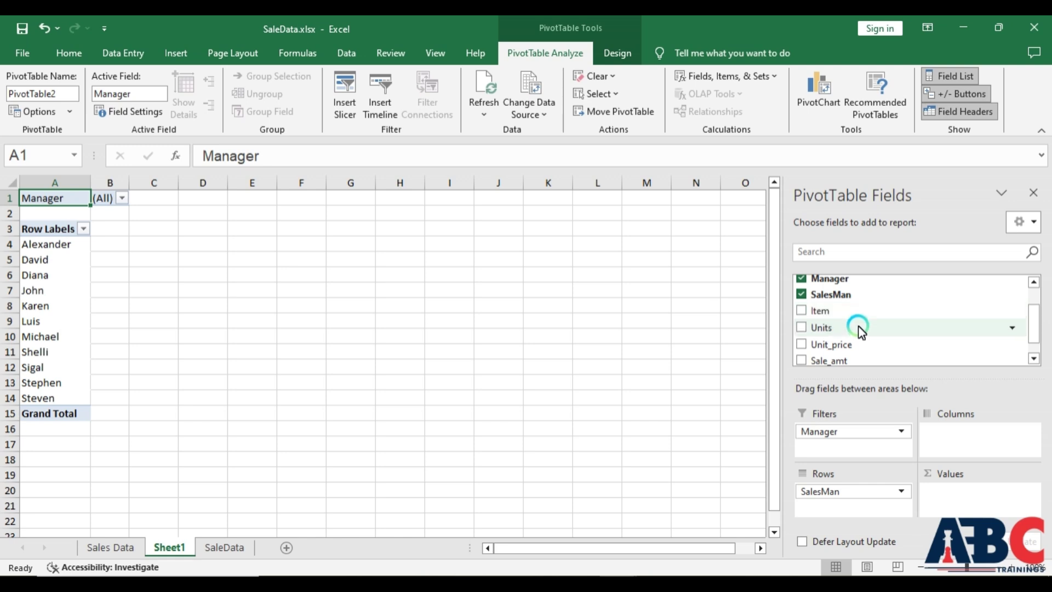
drag(865, 345, 959, 506)
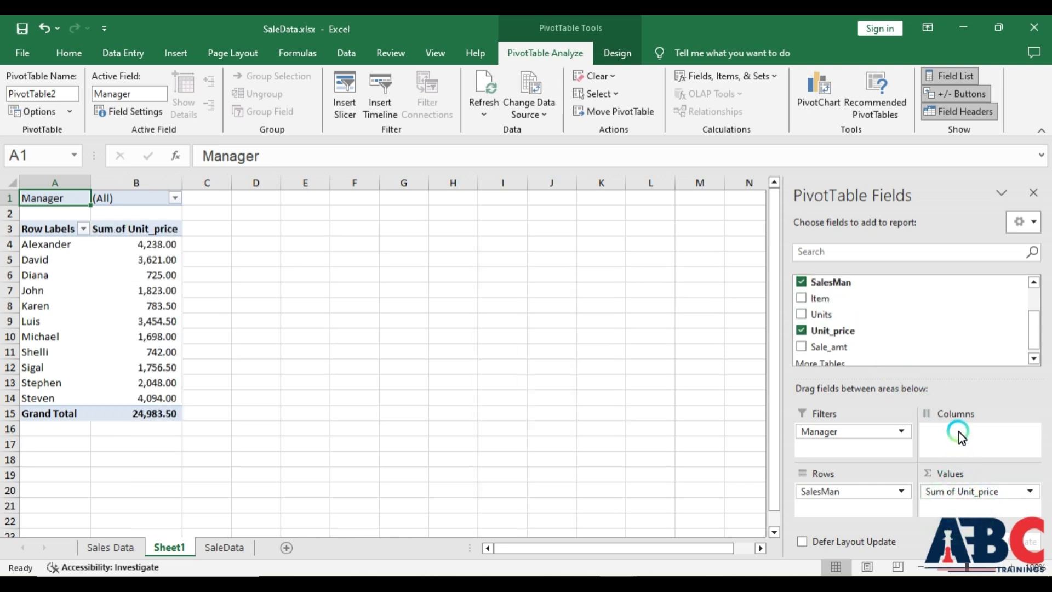
drag(826, 315, 949, 508)
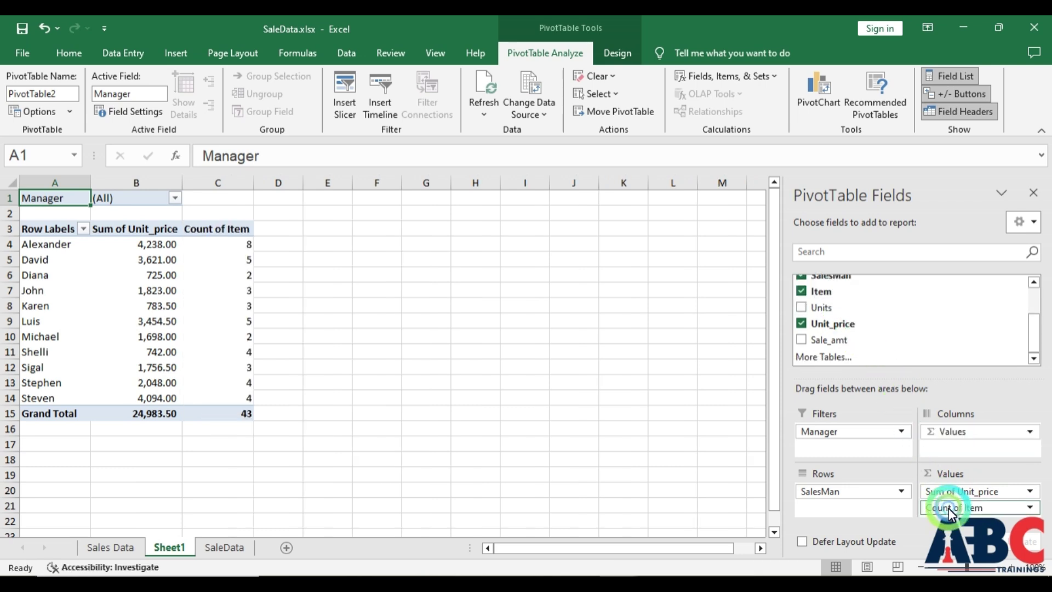
Add the Sale_amt field to the PivotTable's values
drag(825, 346, 955, 511)
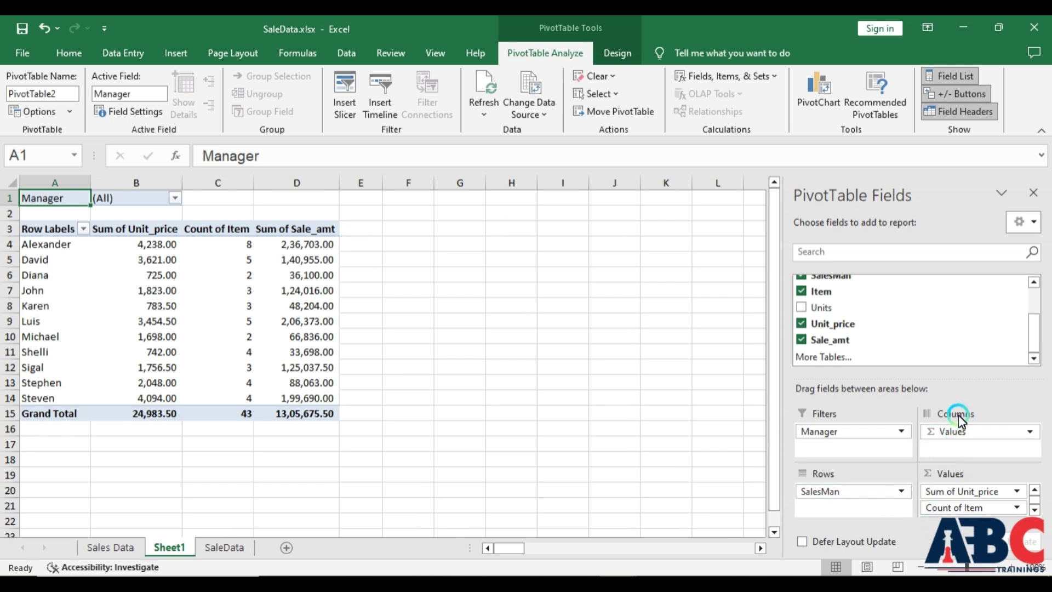
Try Units as a column field and as a row field under SalesMan, removing it from the PivotTable each time
drag(881, 305, 978, 437)
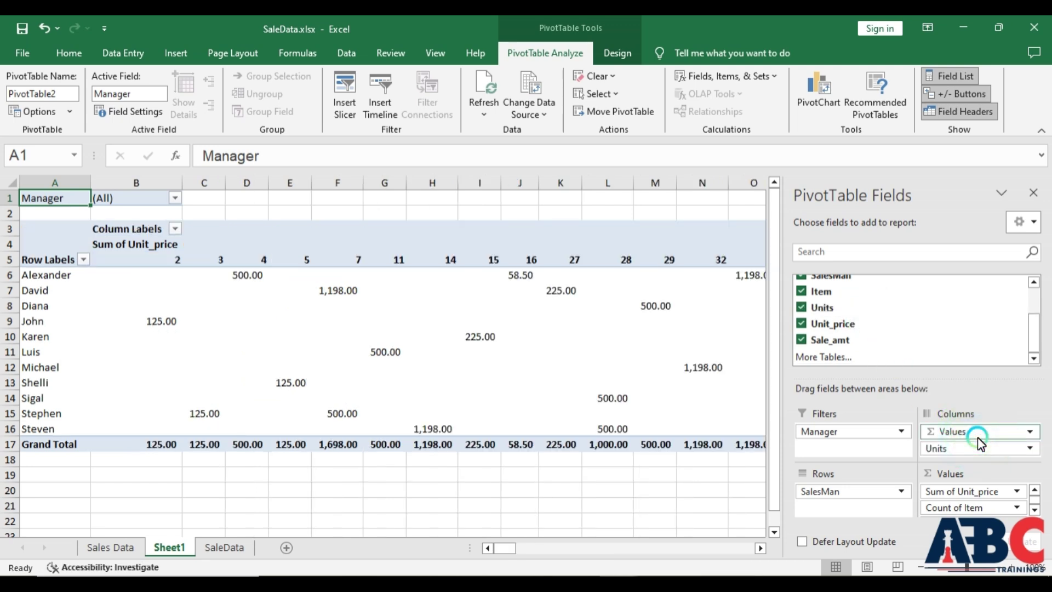
click(802, 308)
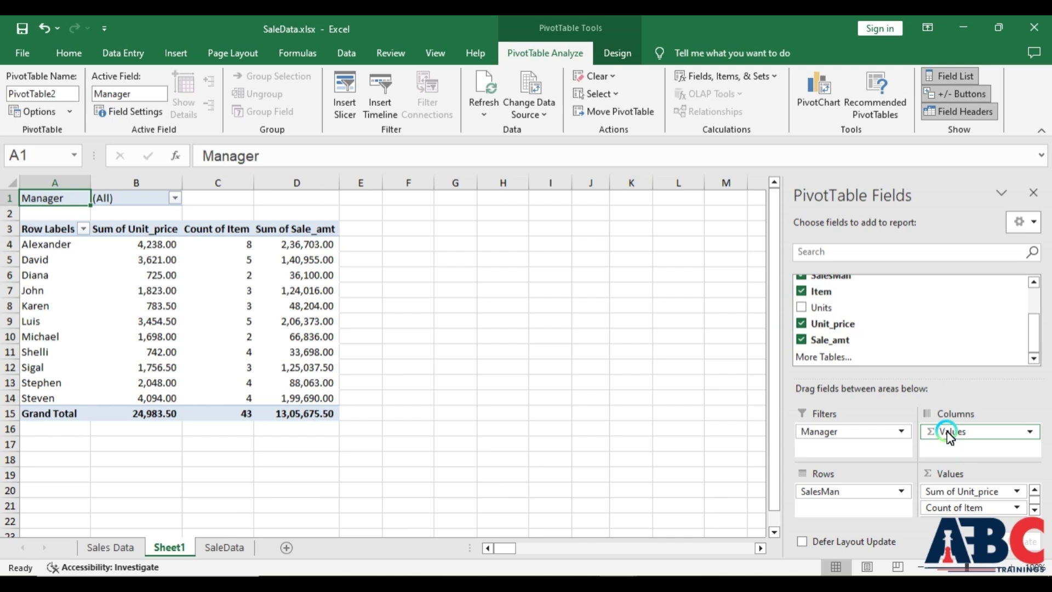
drag(834, 312, 827, 519)
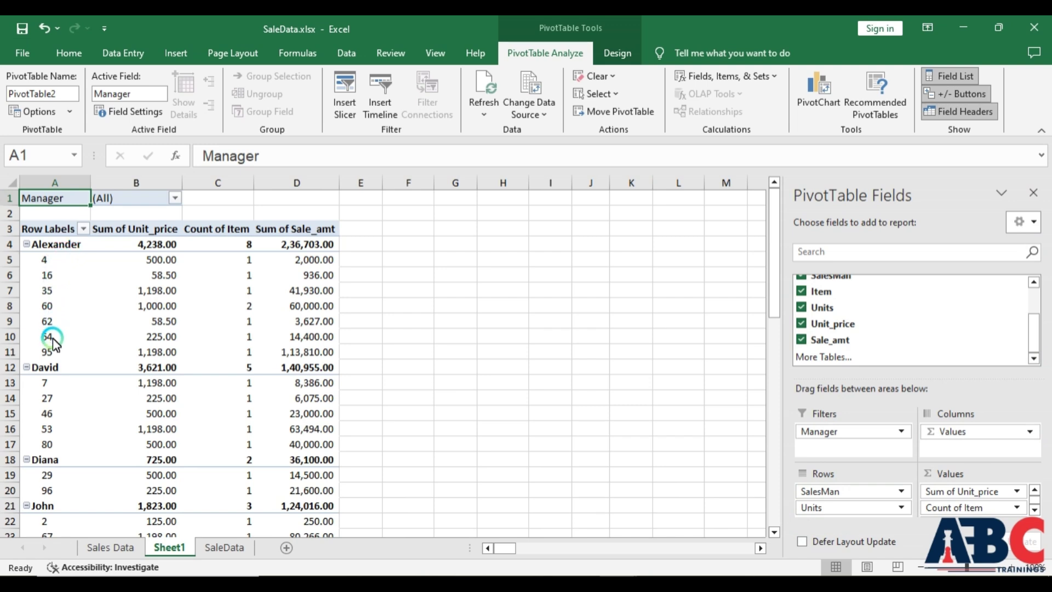
scroll(112, 303, down, 1)
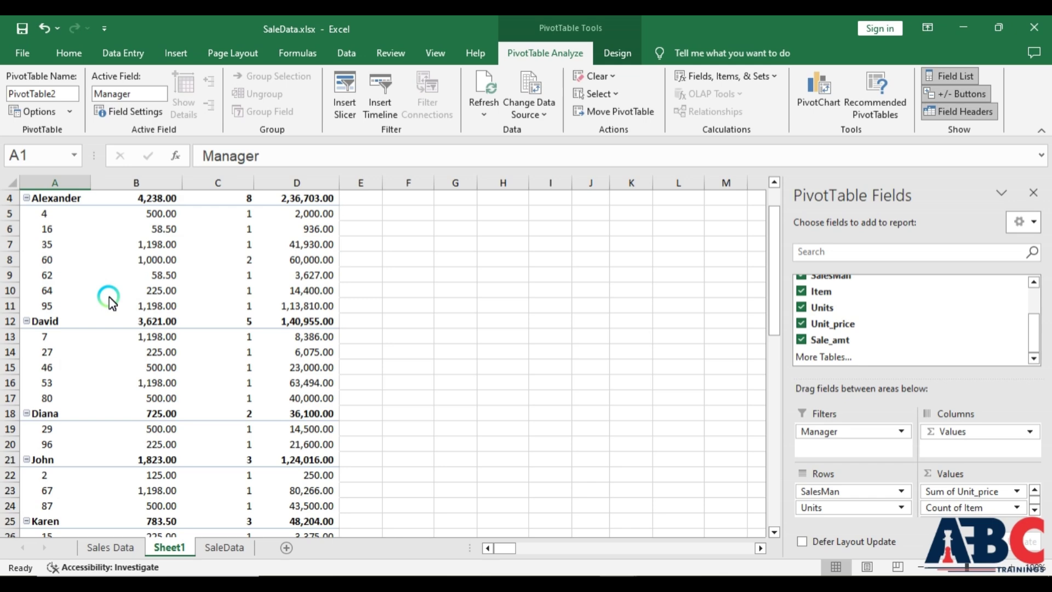
scroll(112, 303, down, 15)
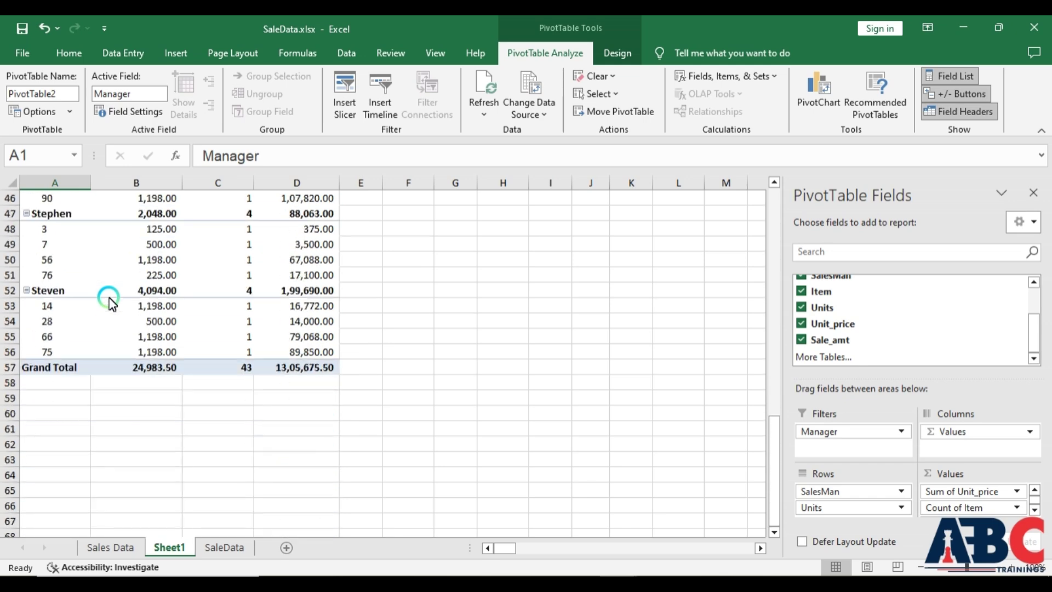
scroll(112, 303, up, 7)
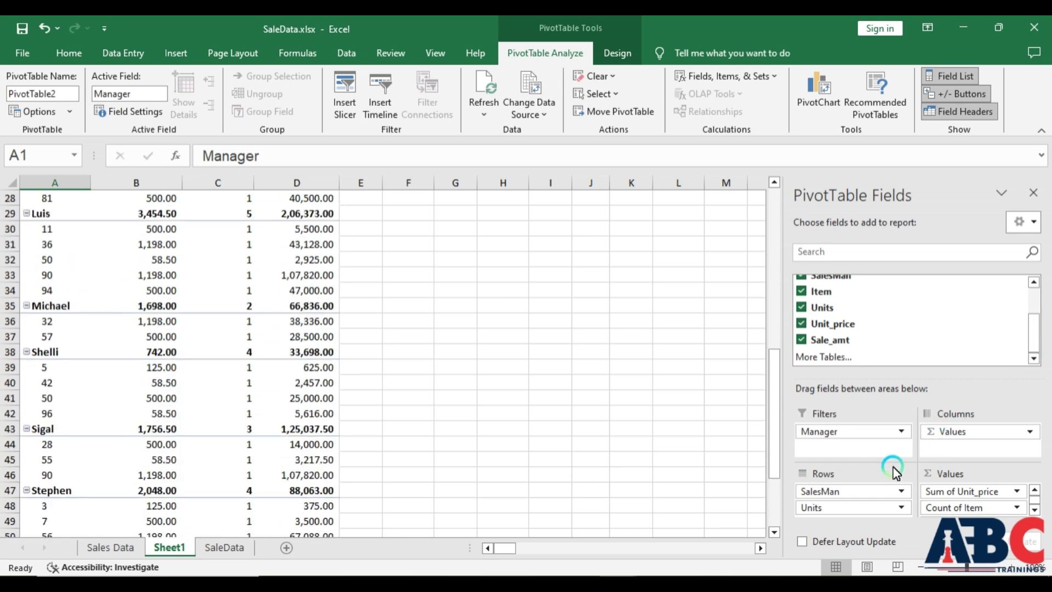
drag(822, 508, 804, 317)
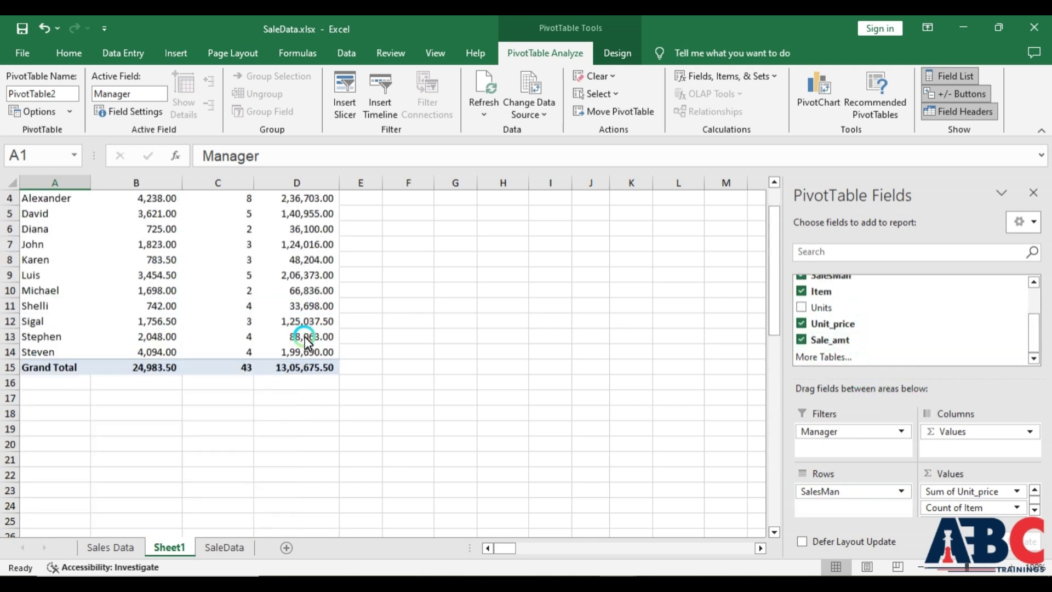
scroll(305, 340, down, 1)
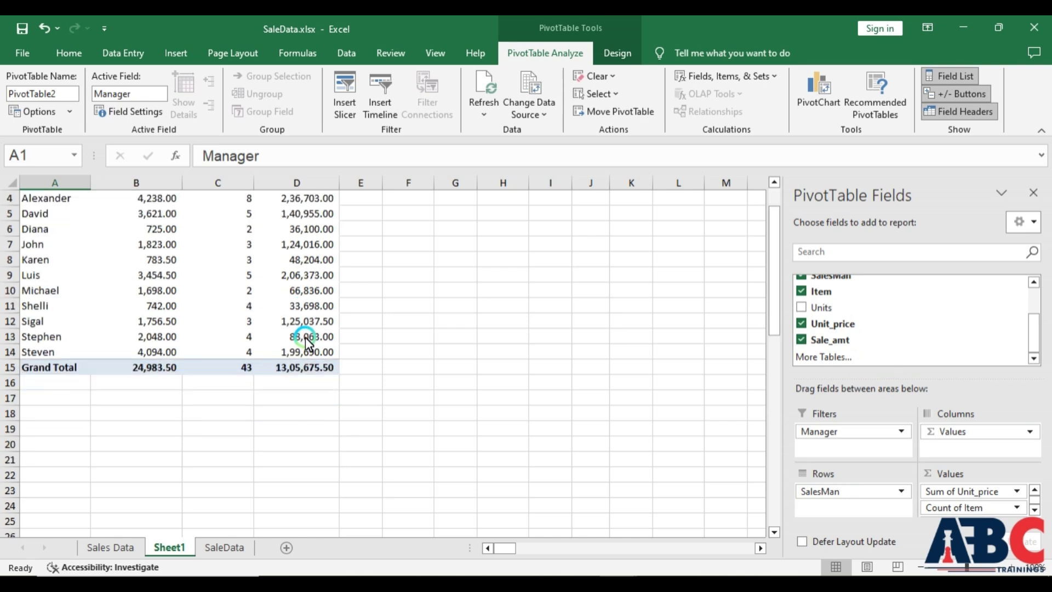
Add the Units field to the PivotTable's values below Sale_amt
click(826, 314)
click(964, 513)
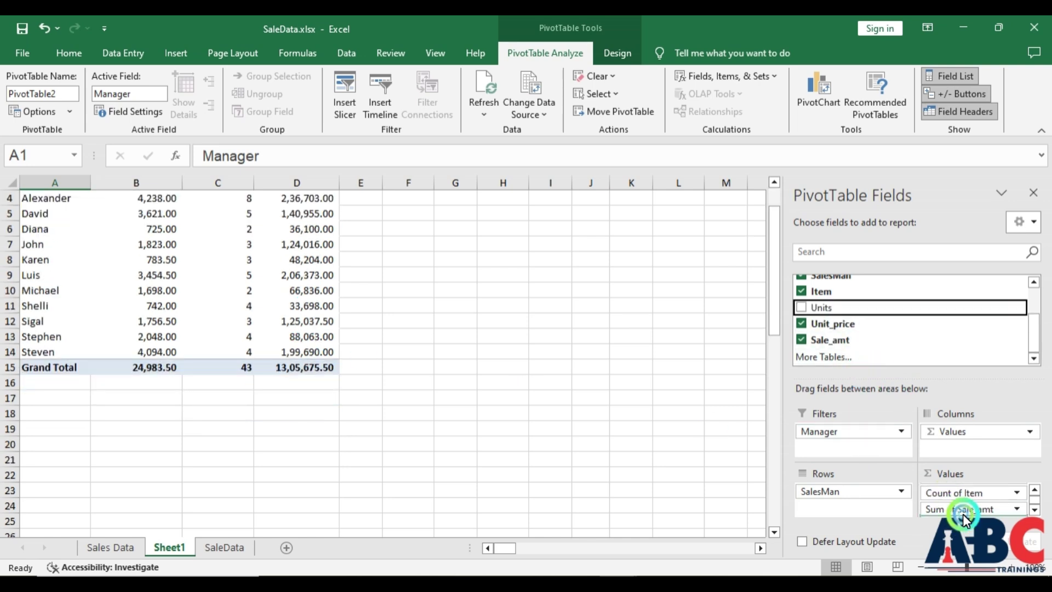
scroll(290, 312, up, 1)
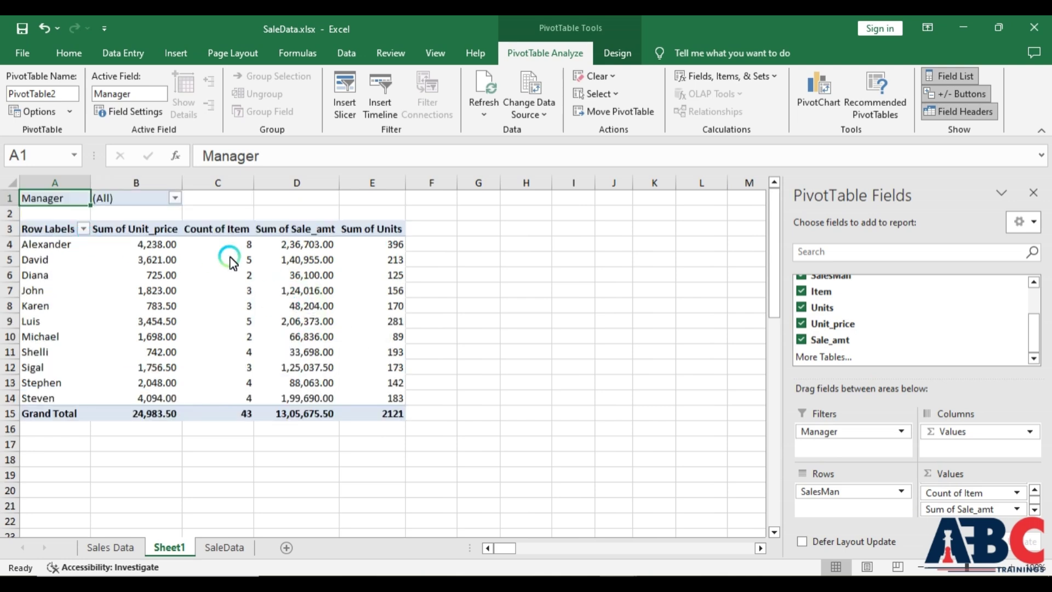
Enable multiple-item selection in the Manager report filter and limit the PivotTable to the second listed manager
click(178, 196)
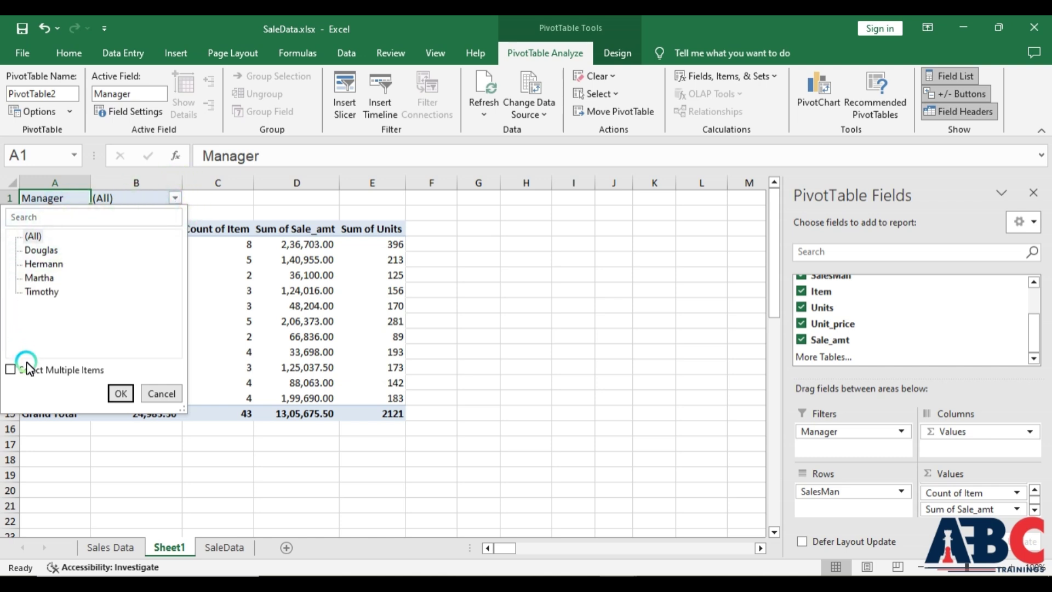
click(11, 370)
click(28, 235)
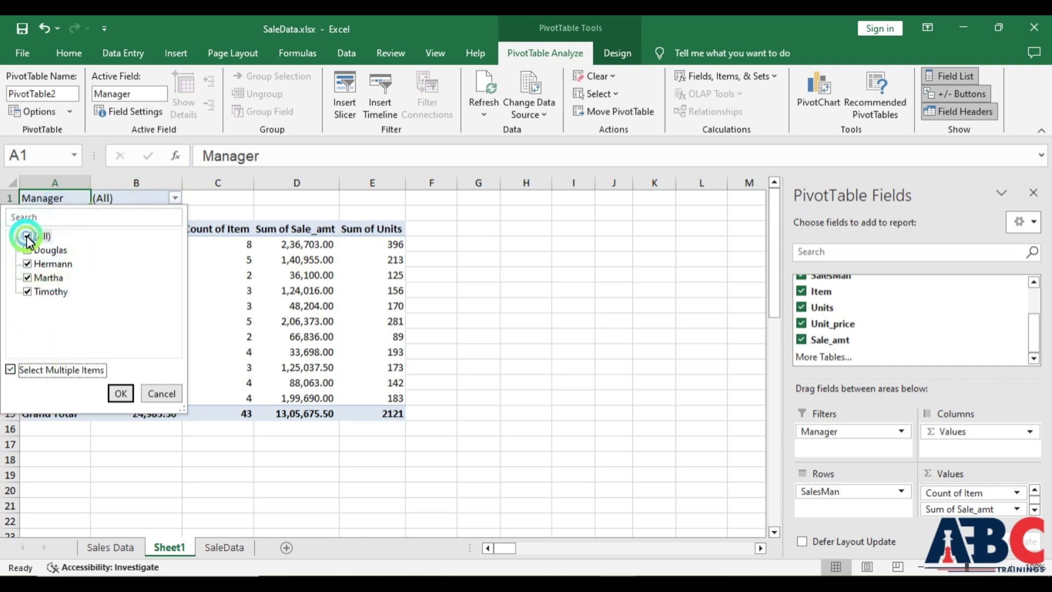
click(48, 265)
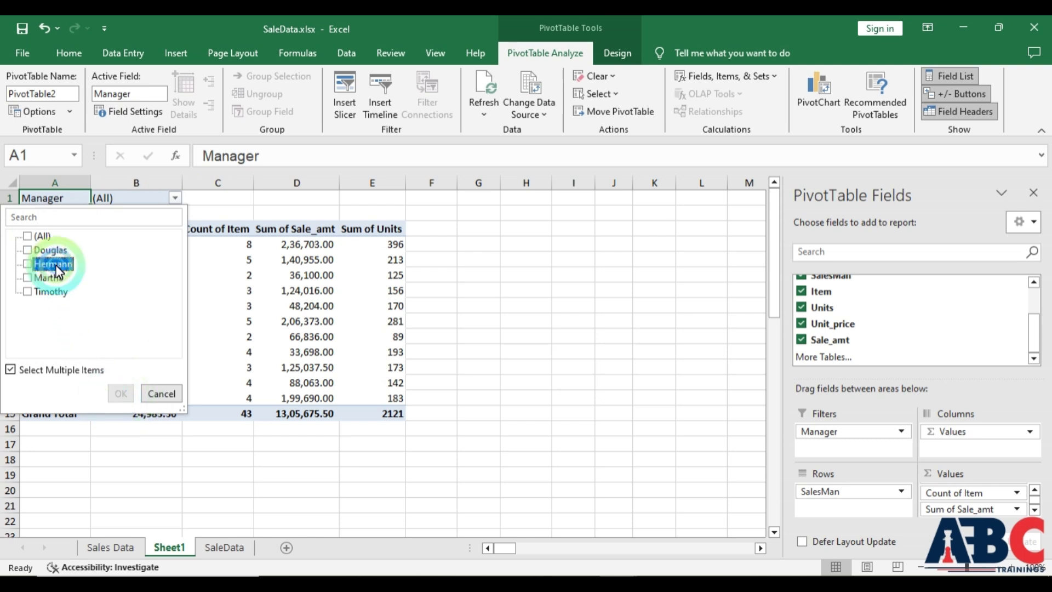
click(28, 264)
click(121, 394)
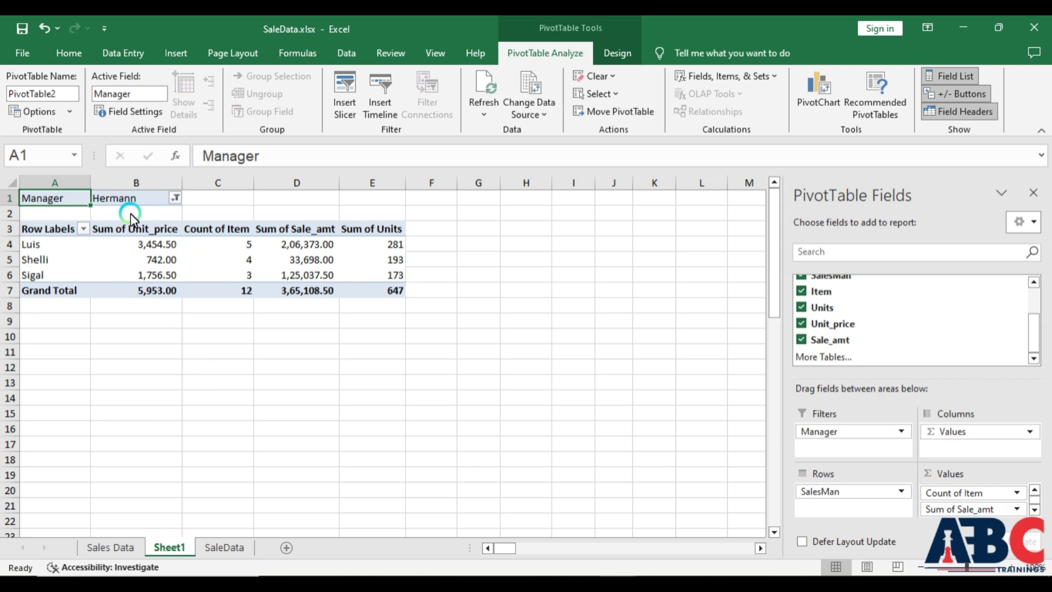
Reset the Manager report filter to include all managers
click(177, 198)
click(177, 198)
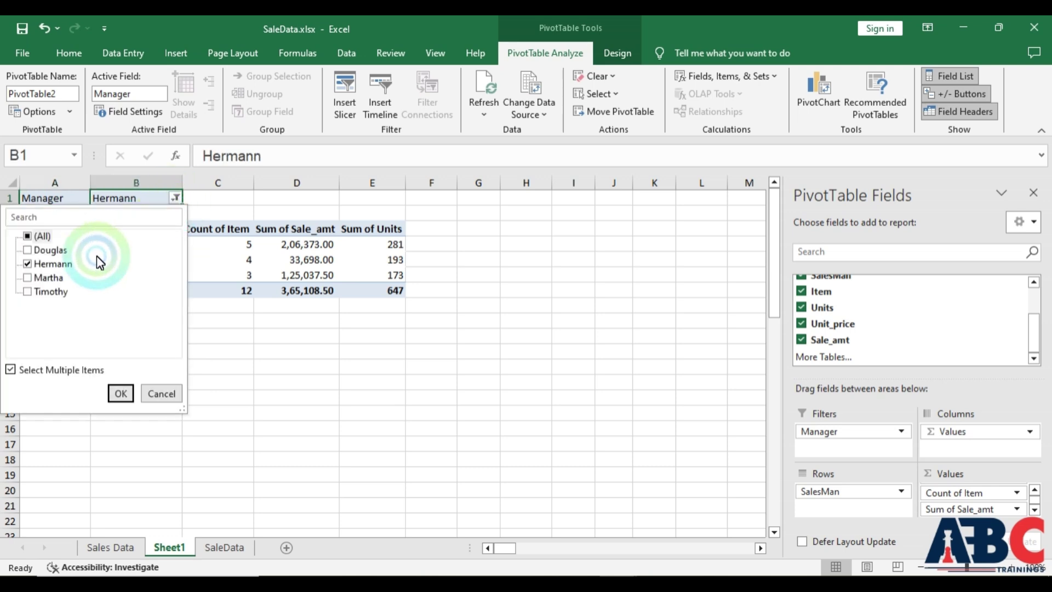
click(28, 263)
click(27, 235)
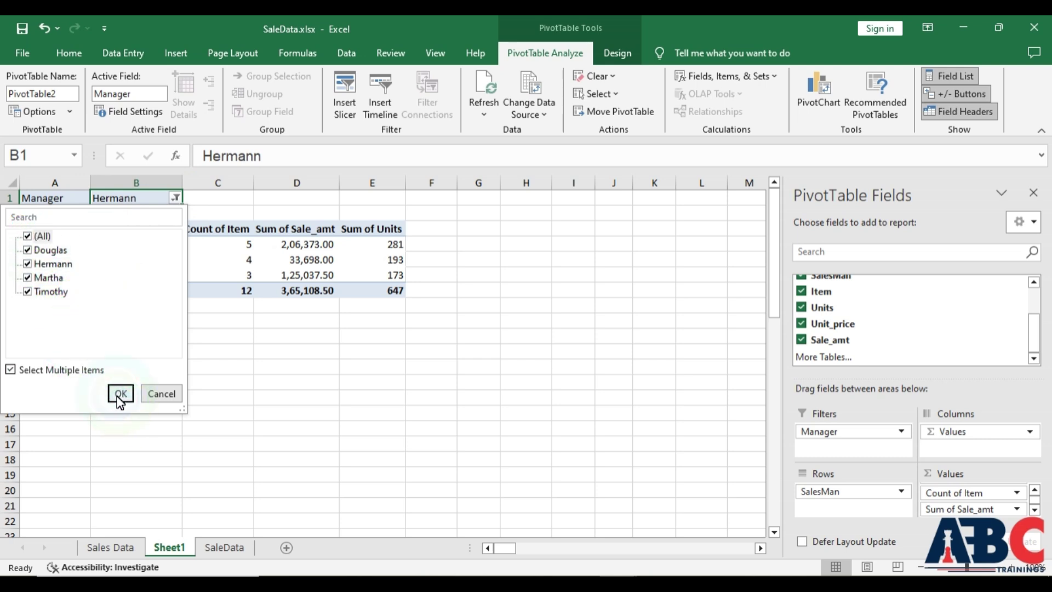
click(120, 393)
click(573, 443)
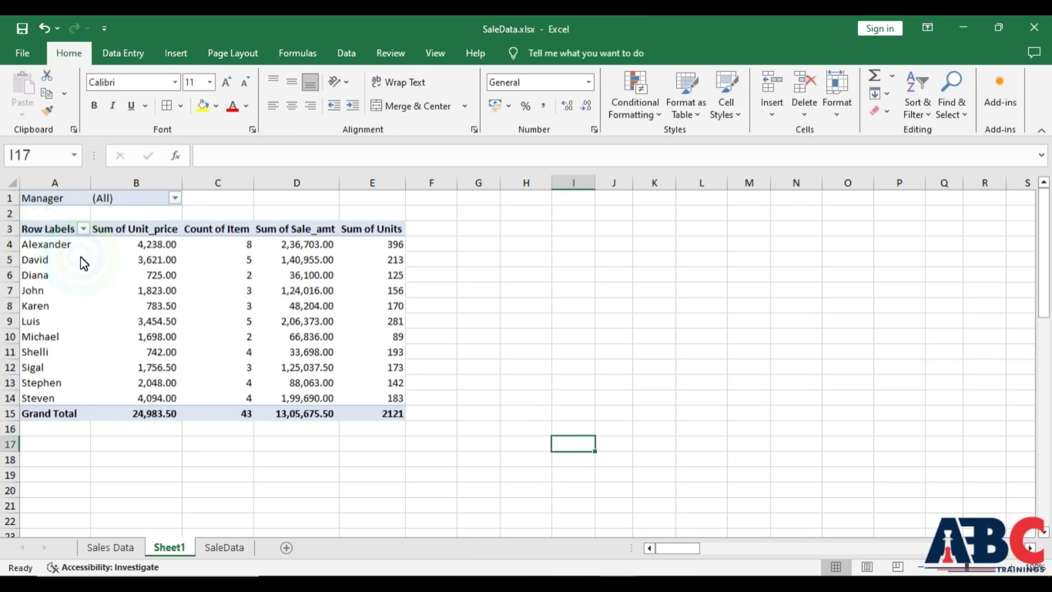
Insert a 3-D stacked column PivotChart from the PivotTable range A3:E14
drag(50, 230, 120, 393)
drag(160, 399, 364, 399)
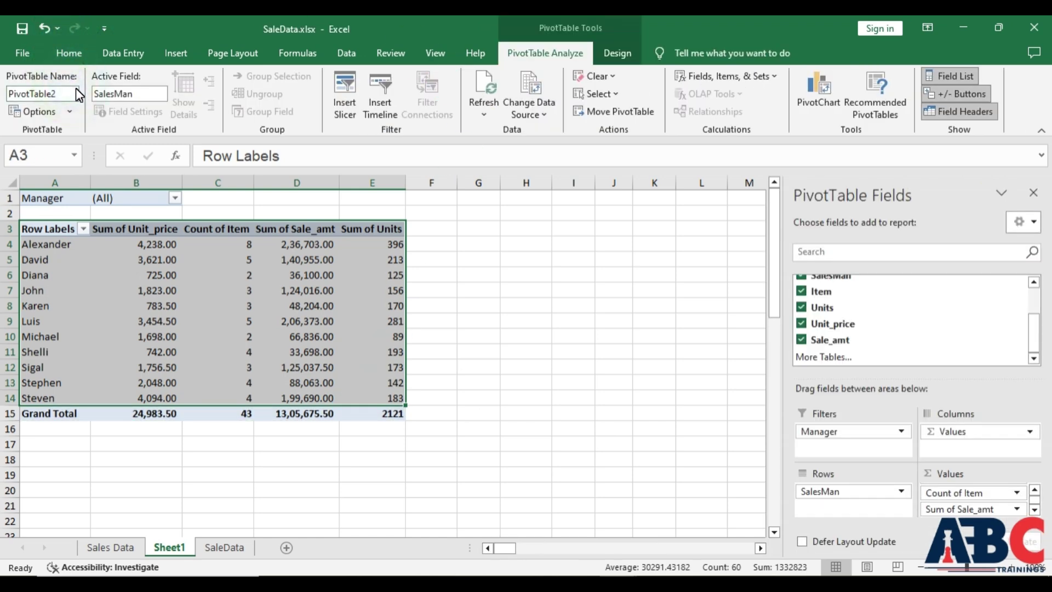
click(163, 54)
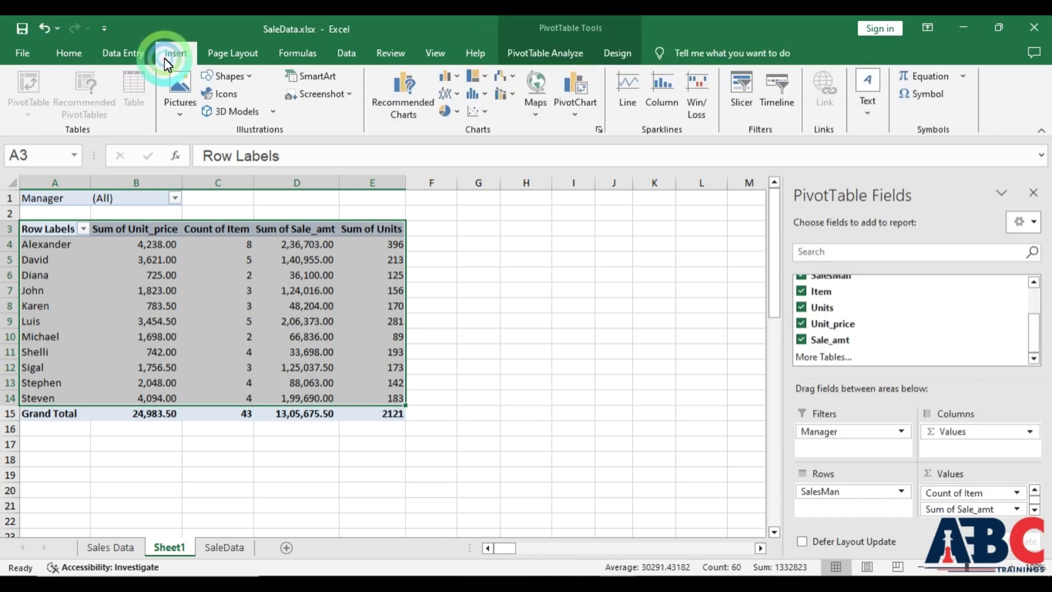
click(457, 77)
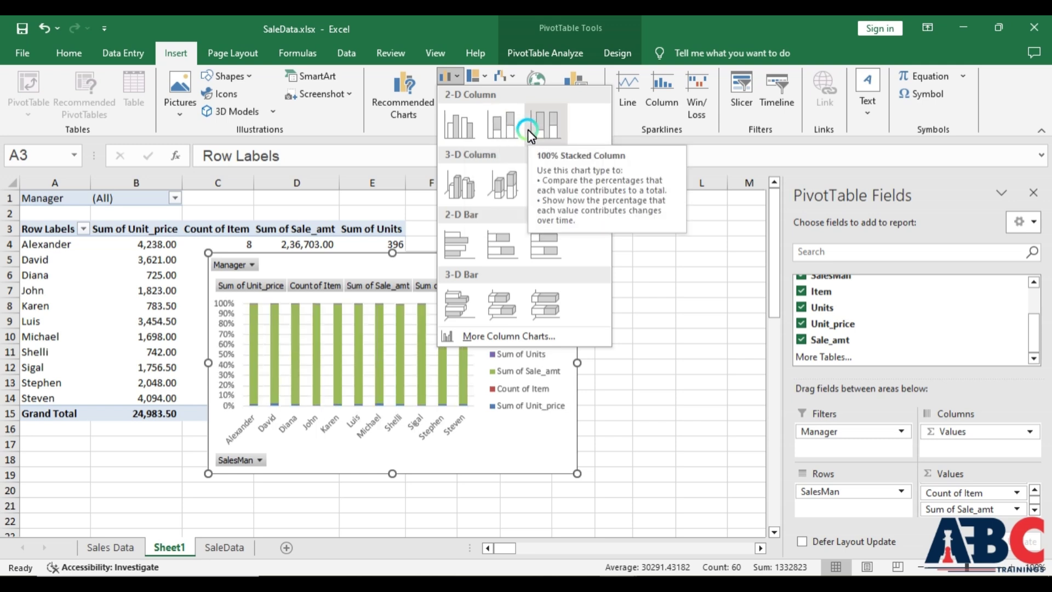
click(489, 198)
Shrink the PivotChart and place it beside the PivotTable, over columns F to L and about rows 3 to 15
click(430, 277)
drag(429, 276, 471, 257)
click(634, 243)
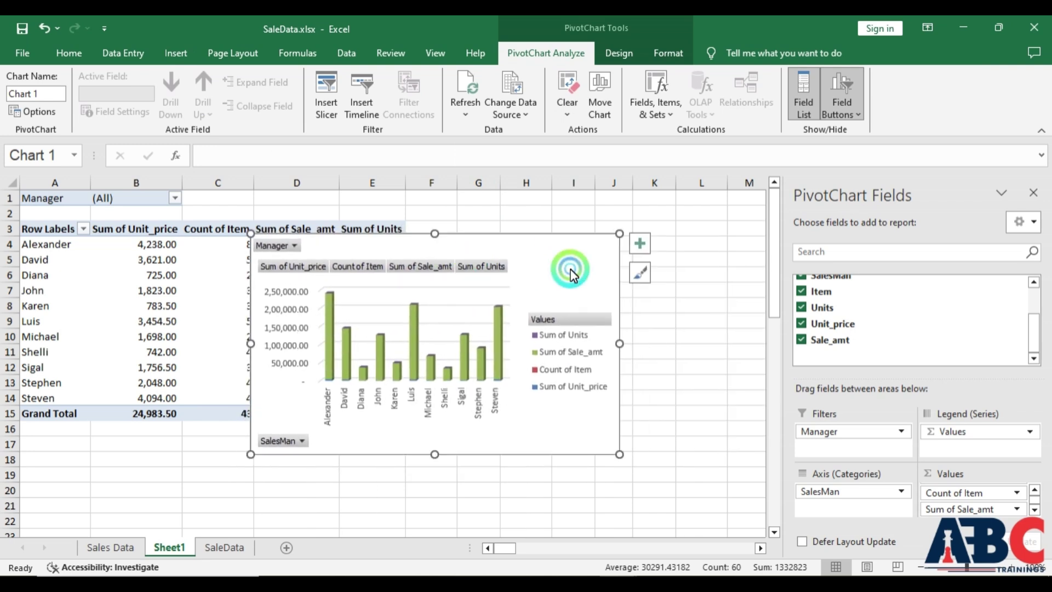
drag(634, 243, 518, 257)
drag(417, 287, 596, 231)
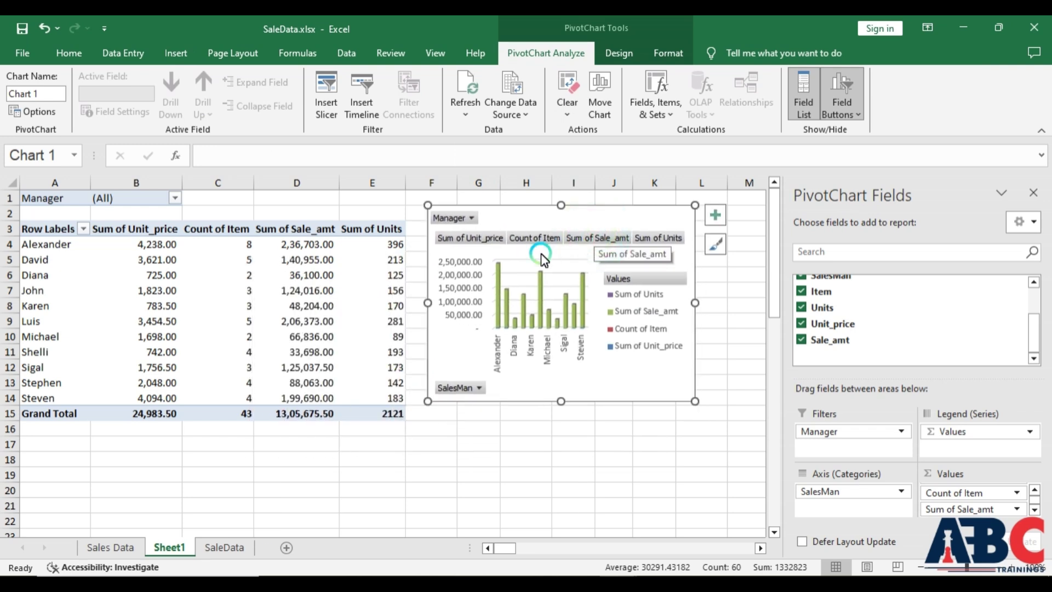
click(496, 475)
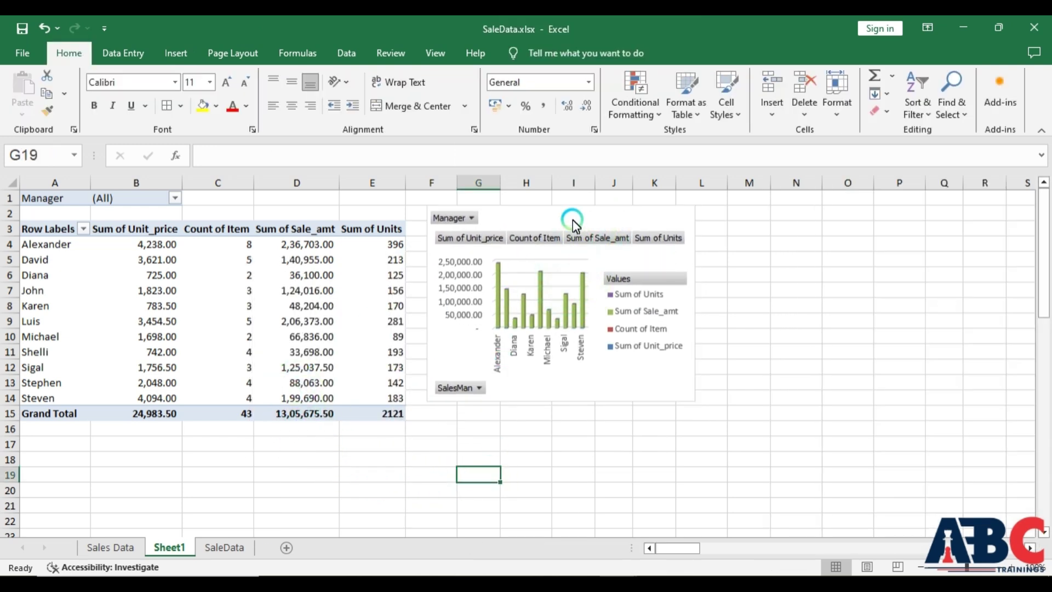
drag(572, 218, 573, 230)
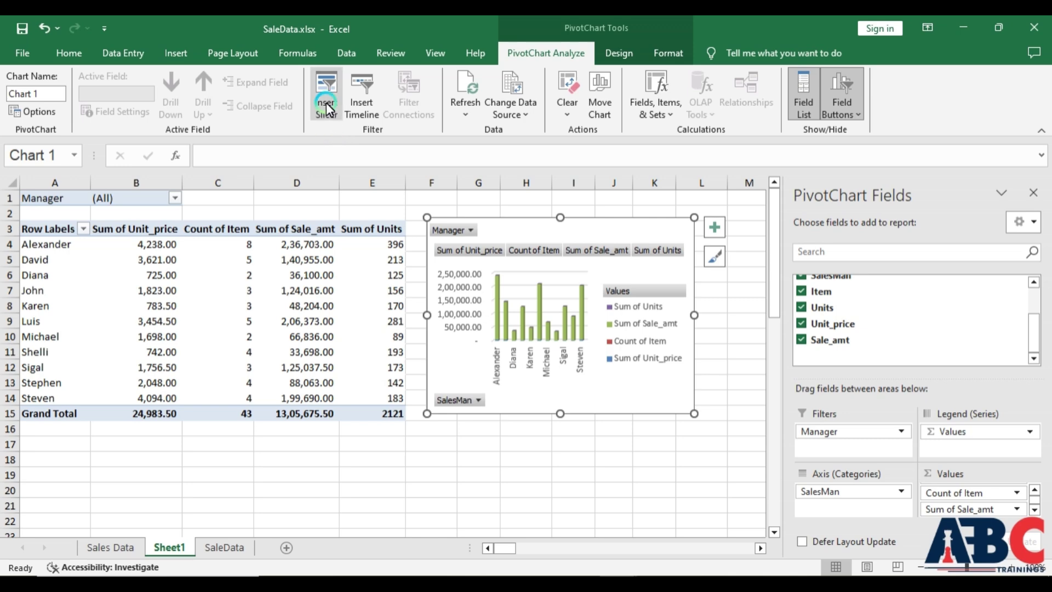
click(478, 505)
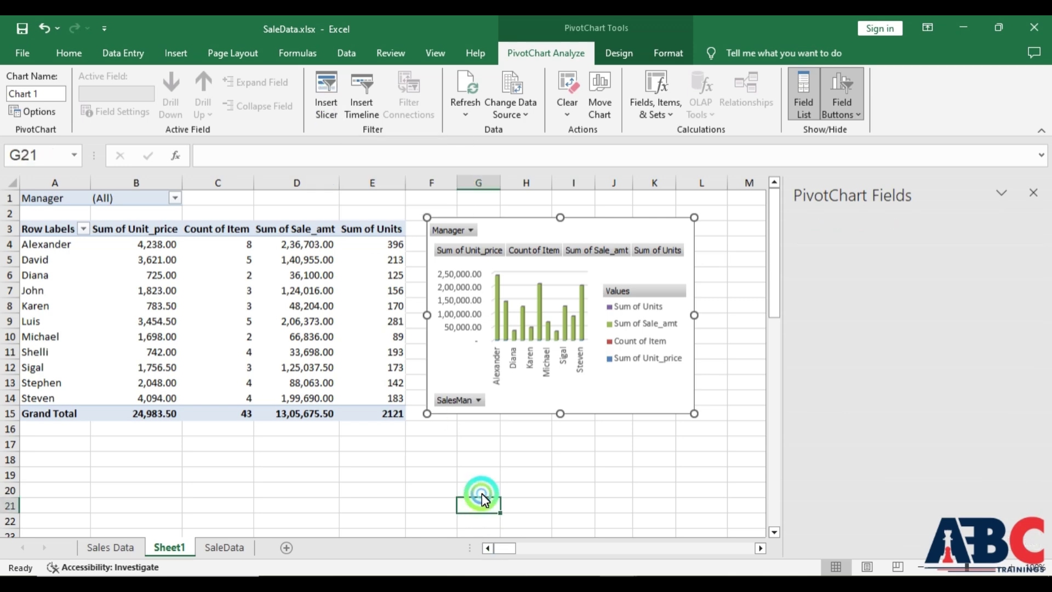
Insert a slicer for the Manager field linked to the PivotChart
click(525, 243)
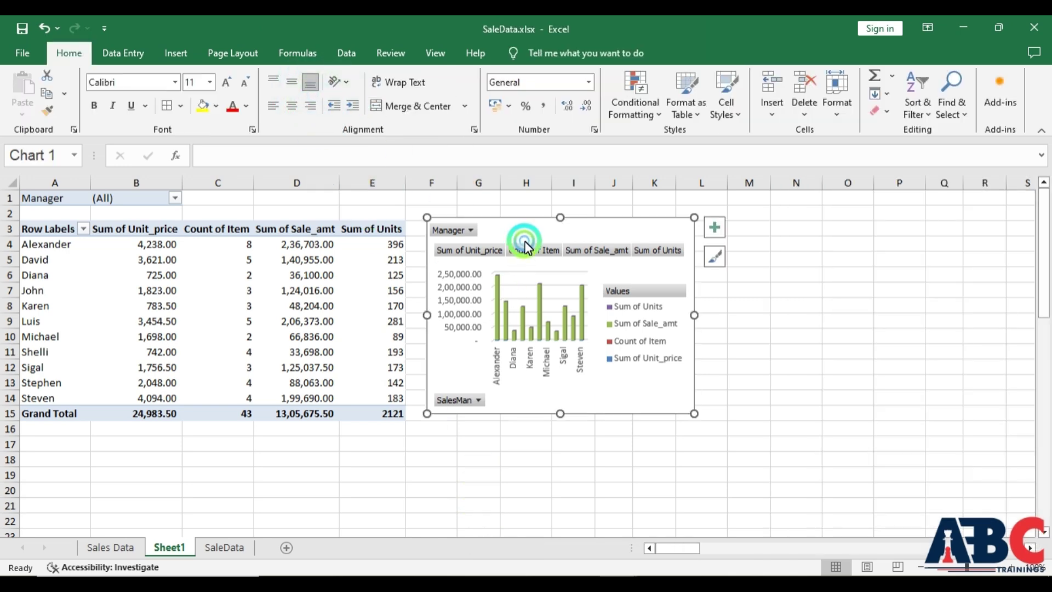
click(326, 90)
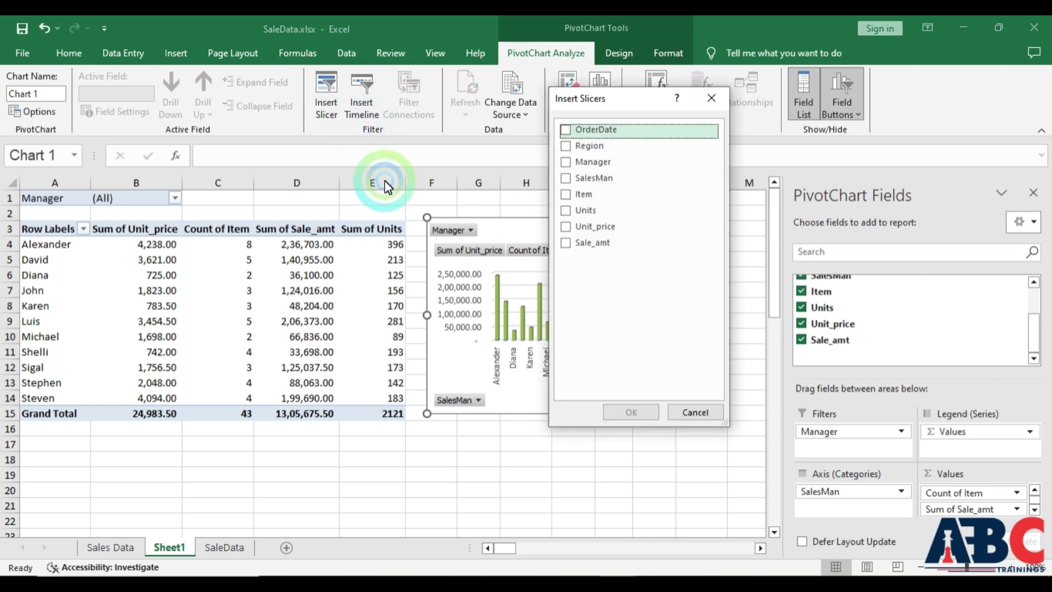
click(568, 161)
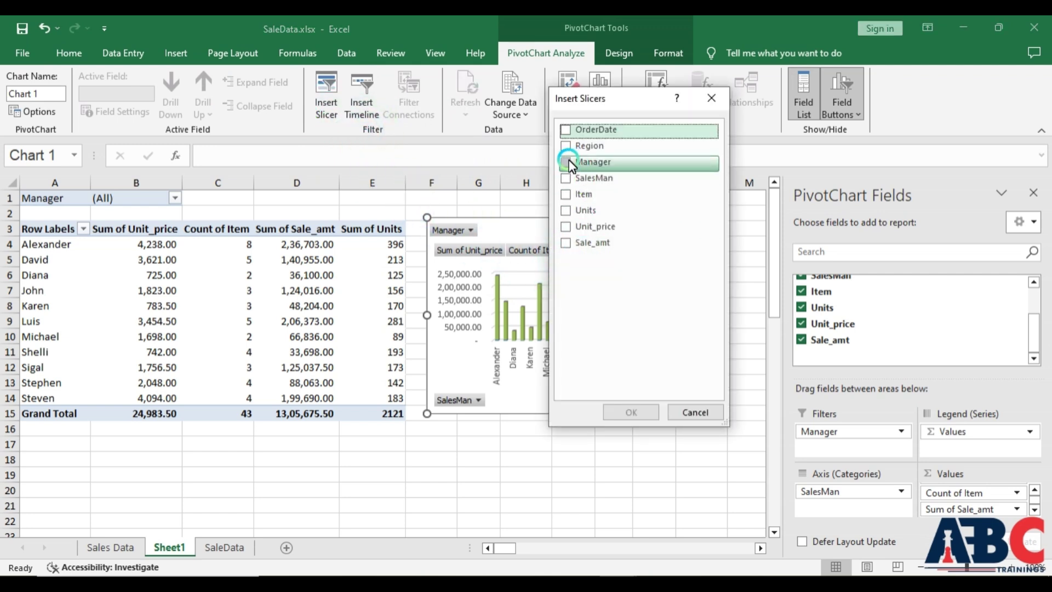
click(634, 412)
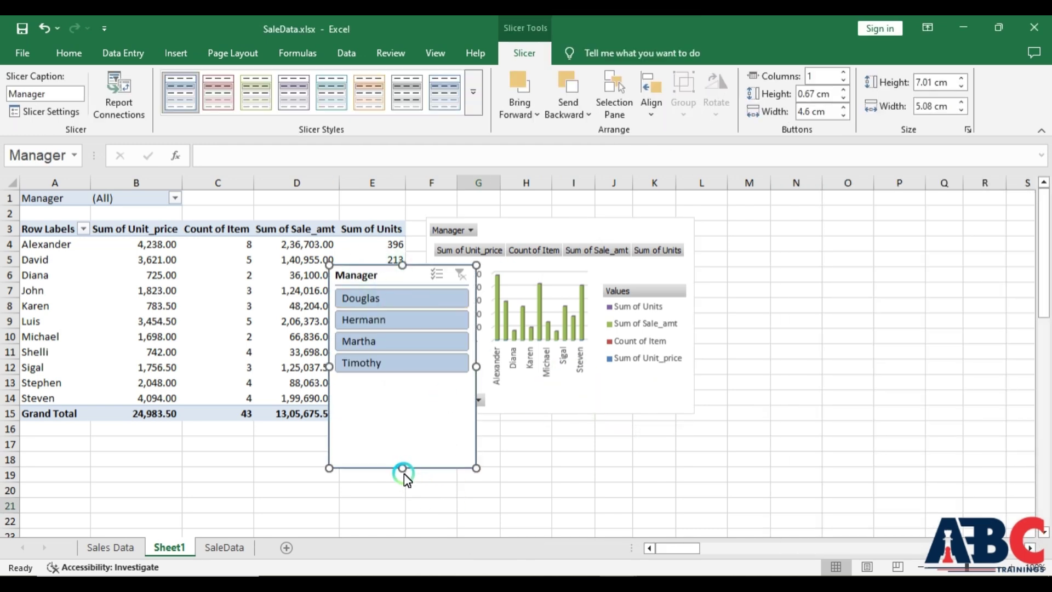
Shorten the Manager slicer to a height of about 4.1 cm and move it beyond the chart, over columns L to O
click(404, 407)
drag(404, 406, 408, 382)
drag(402, 268, 780, 198)
Filter the PivotTable and chart by different managers using the Manager slicer, ending with the first listed manager selected
click(774, 218)
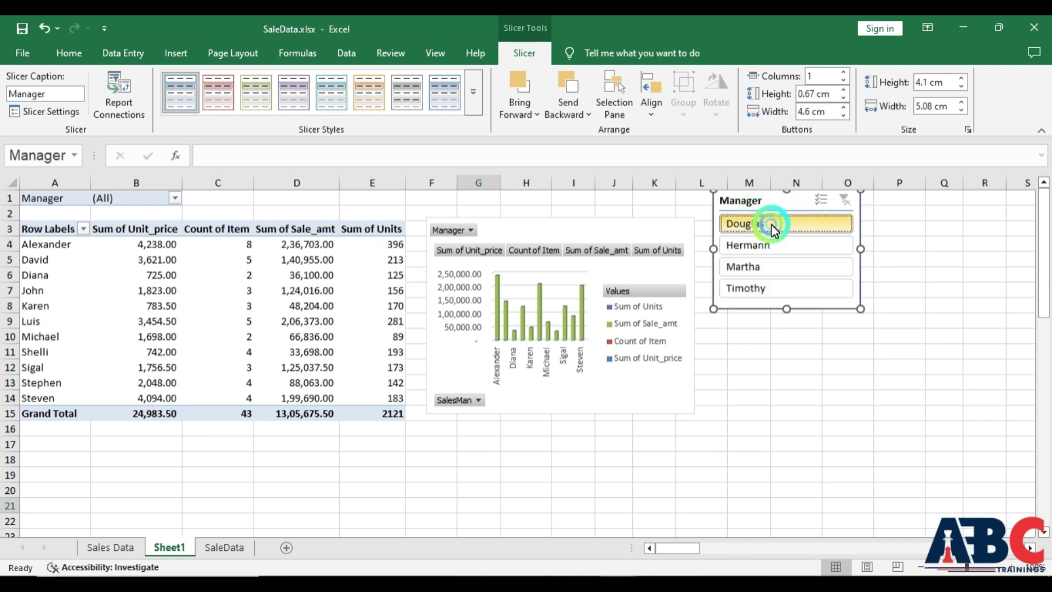
click(780, 245)
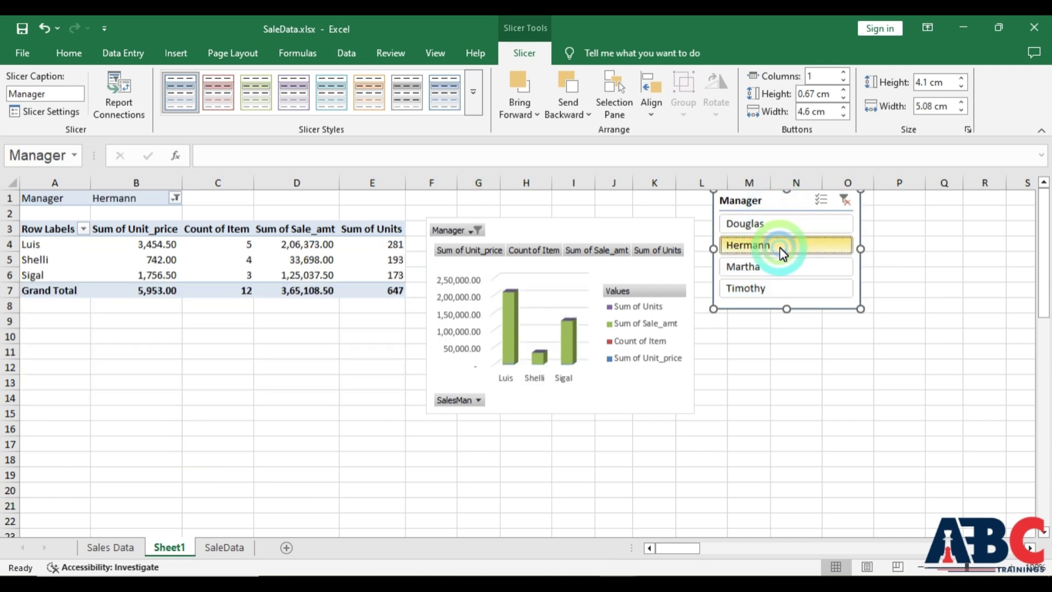
click(779, 261)
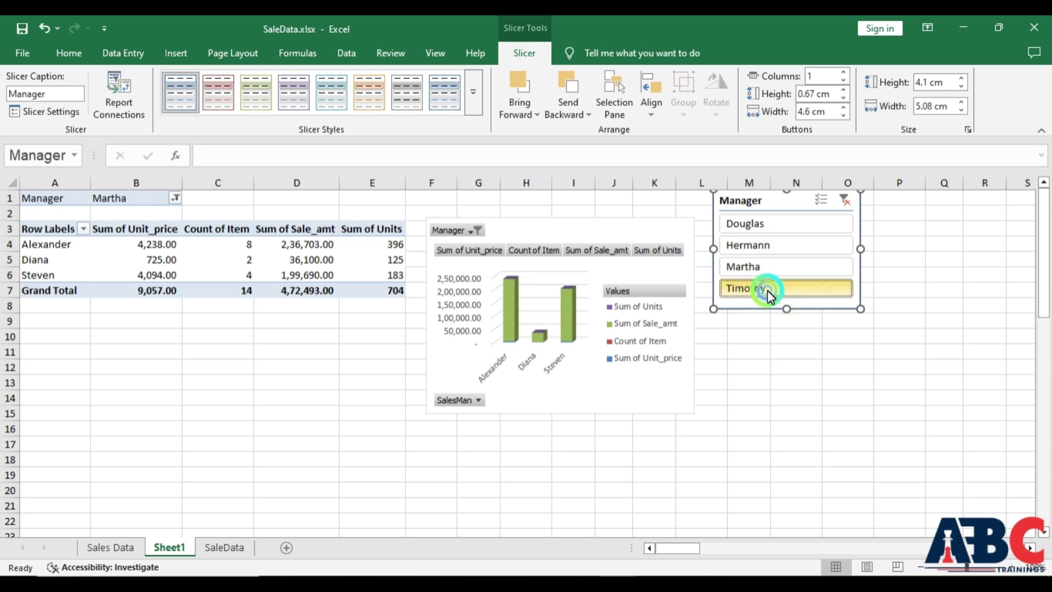
click(759, 287)
click(758, 272)
click(755, 247)
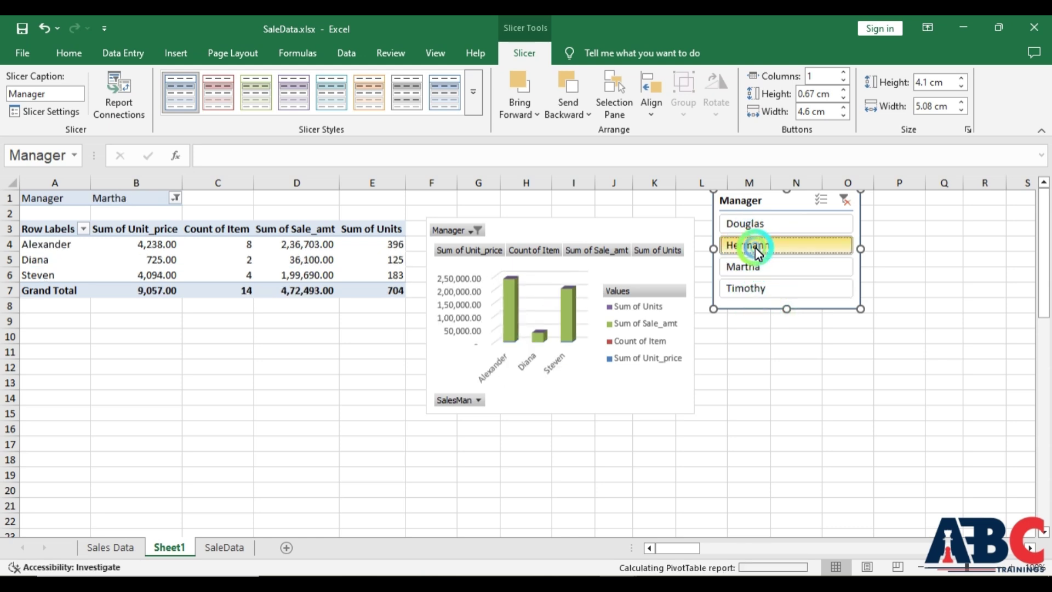
click(753, 229)
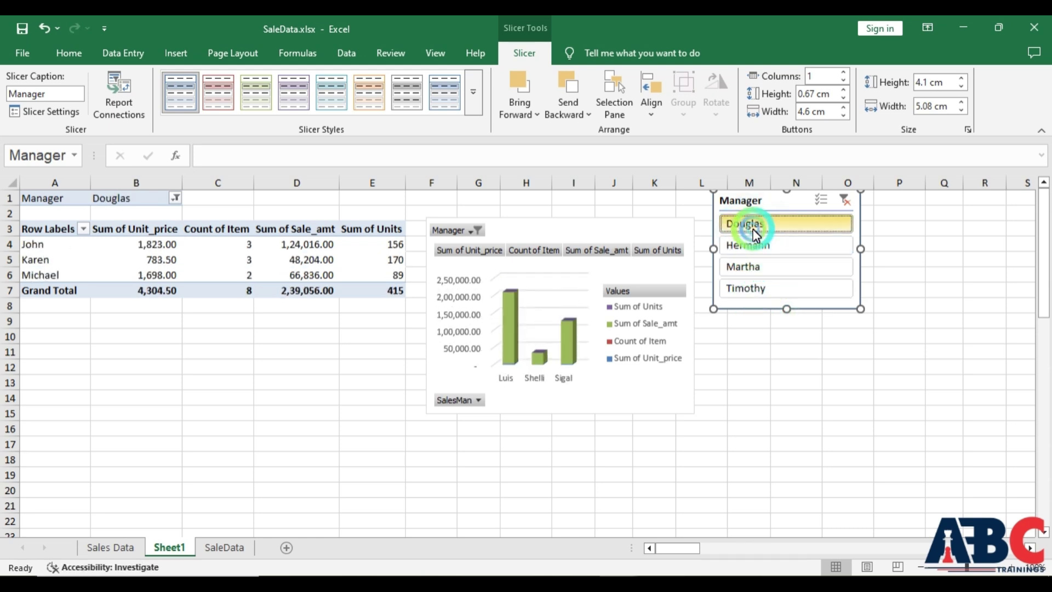
Filter the report and chart by the other managers in turn with the Manager slicer, and clear the slicer's filter
click(762, 252)
click(763, 266)
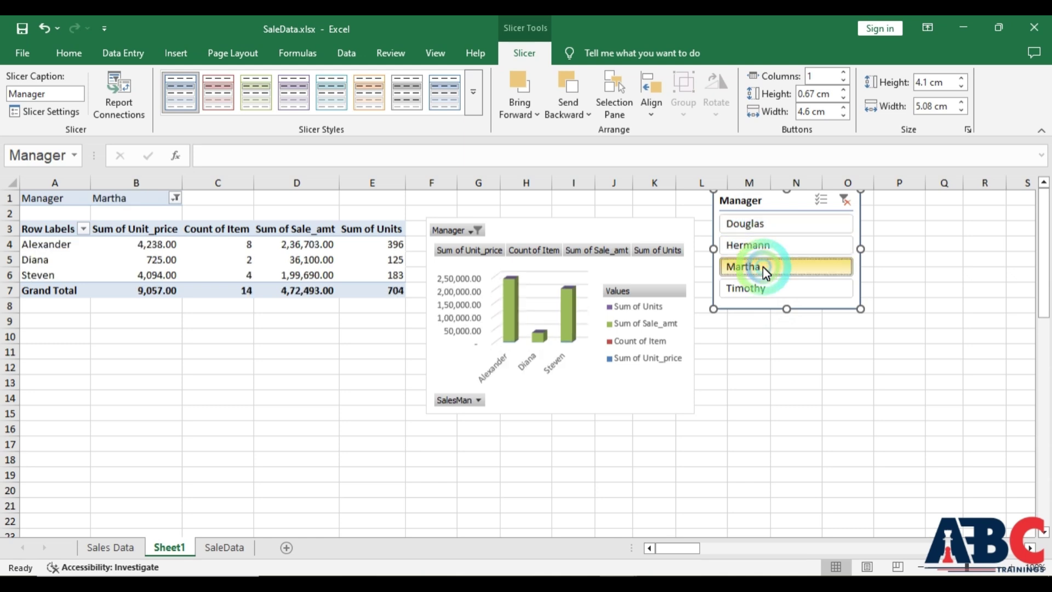
click(766, 290)
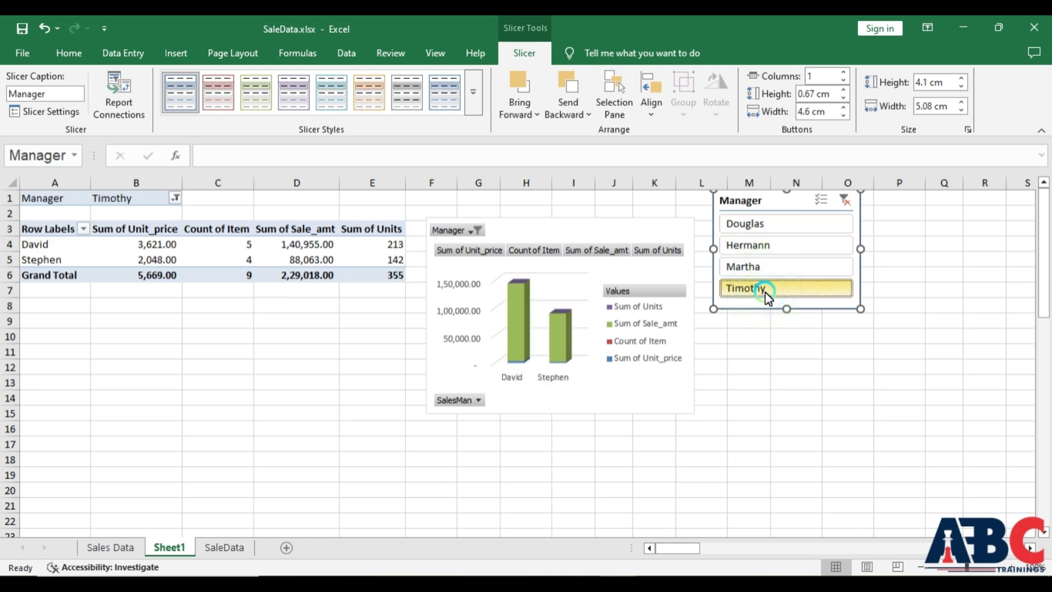
click(845, 202)
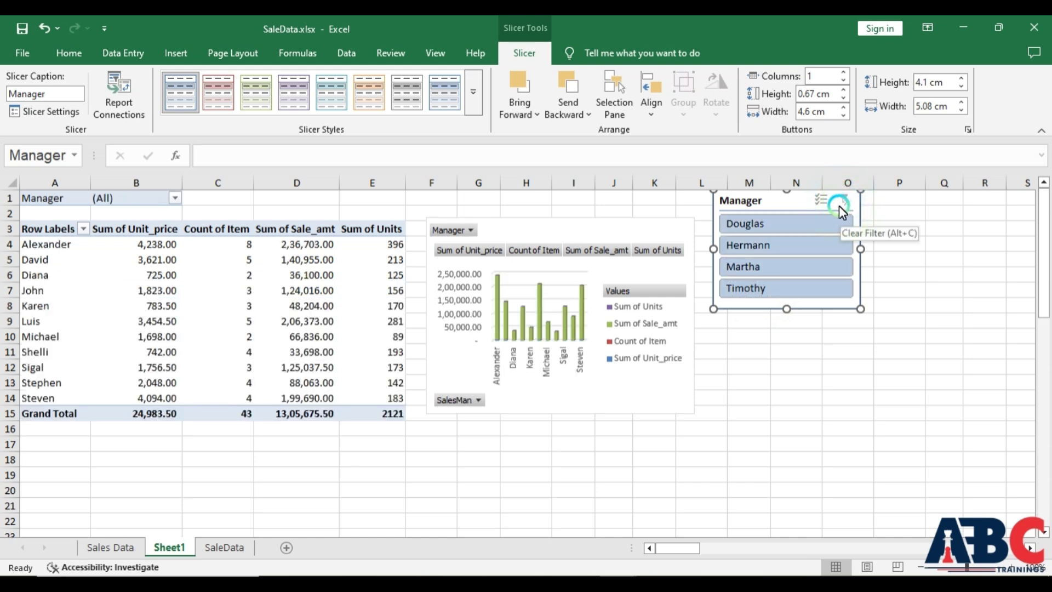
Switch to the PowerPoint presentation and read slides 2 to 4 on setting up PivotTables and sorting data
mouse_move(581, 585)
click(577, 488)
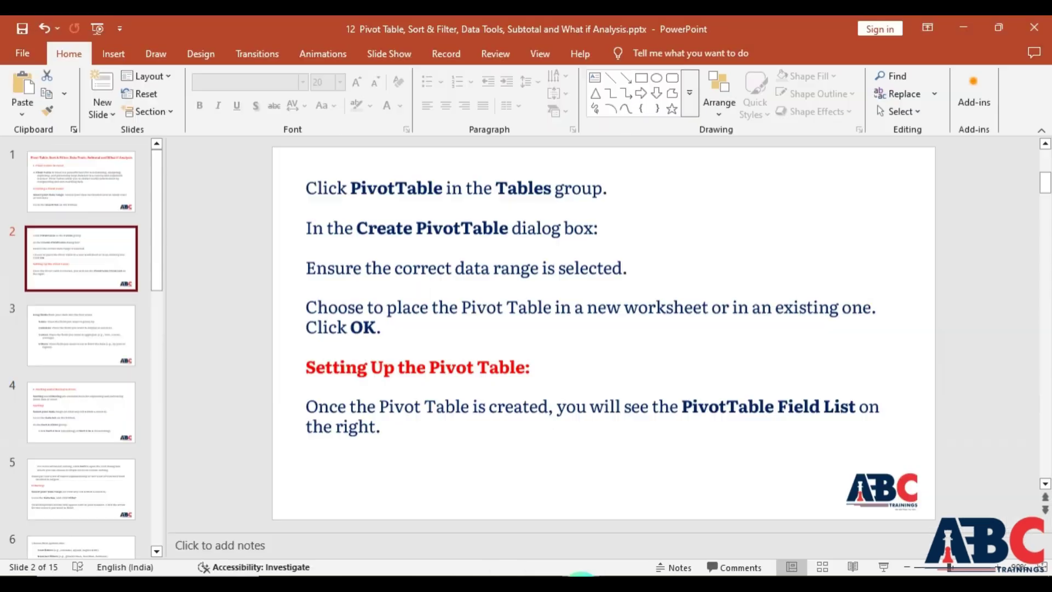
click(106, 346)
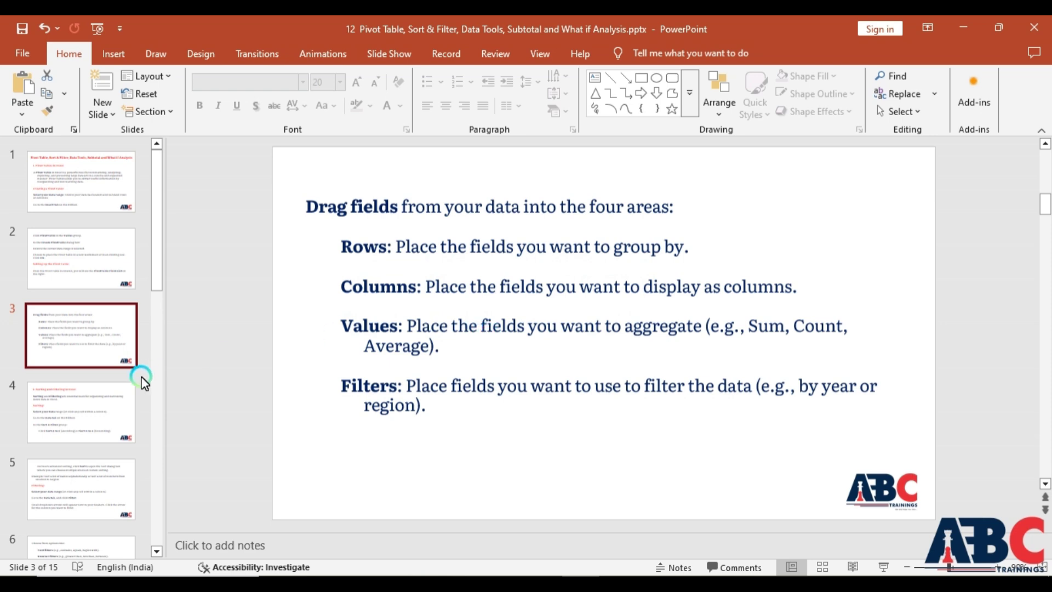
click(84, 428)
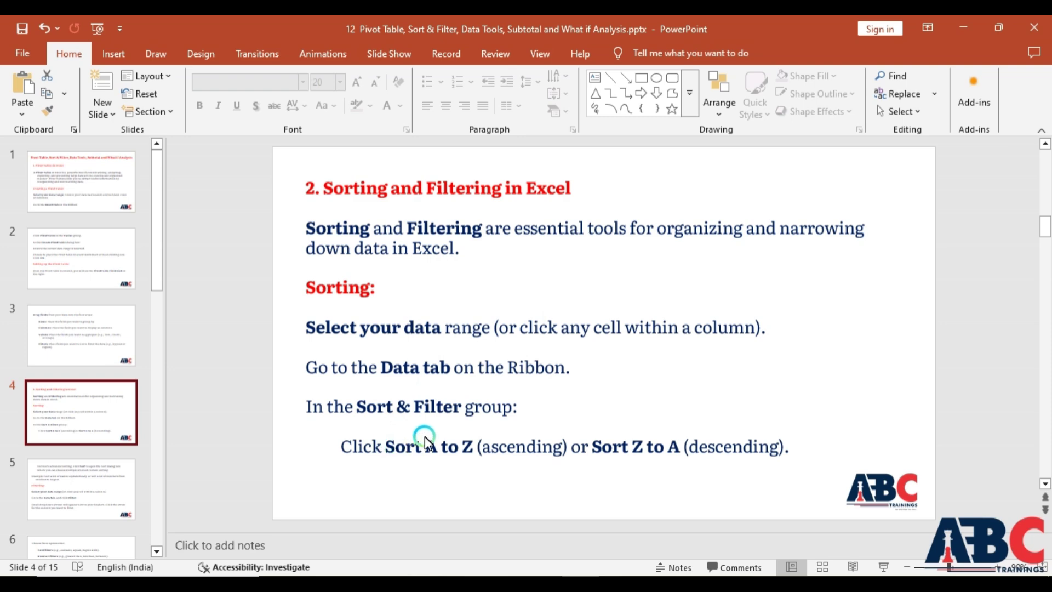
Switch to the SaleData.xlsx workbook in Excel and examine the available sorting and filtering commands
click(619, 583)
click(696, 561)
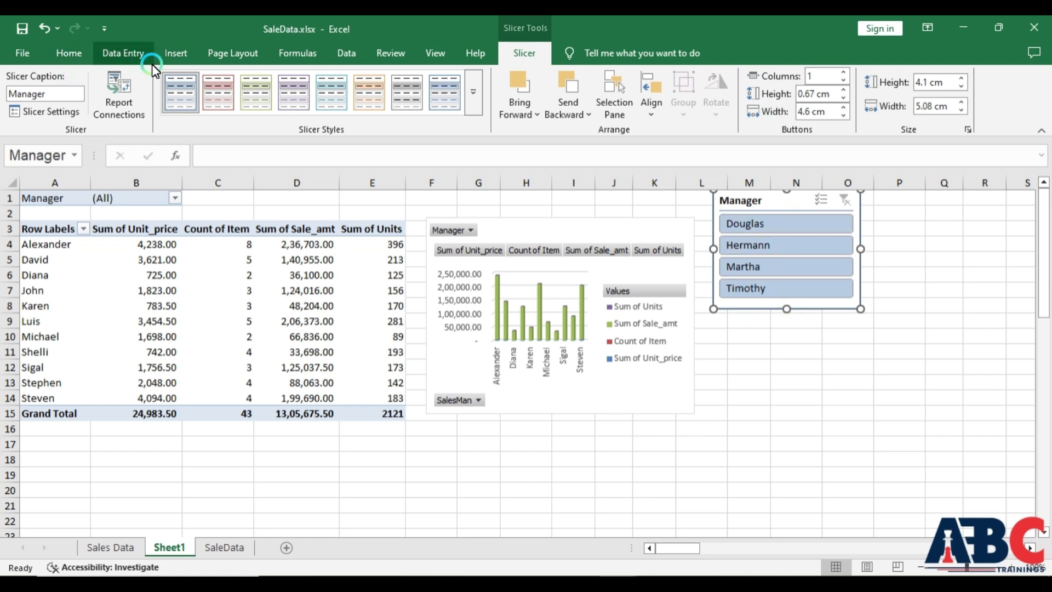
click(360, 50)
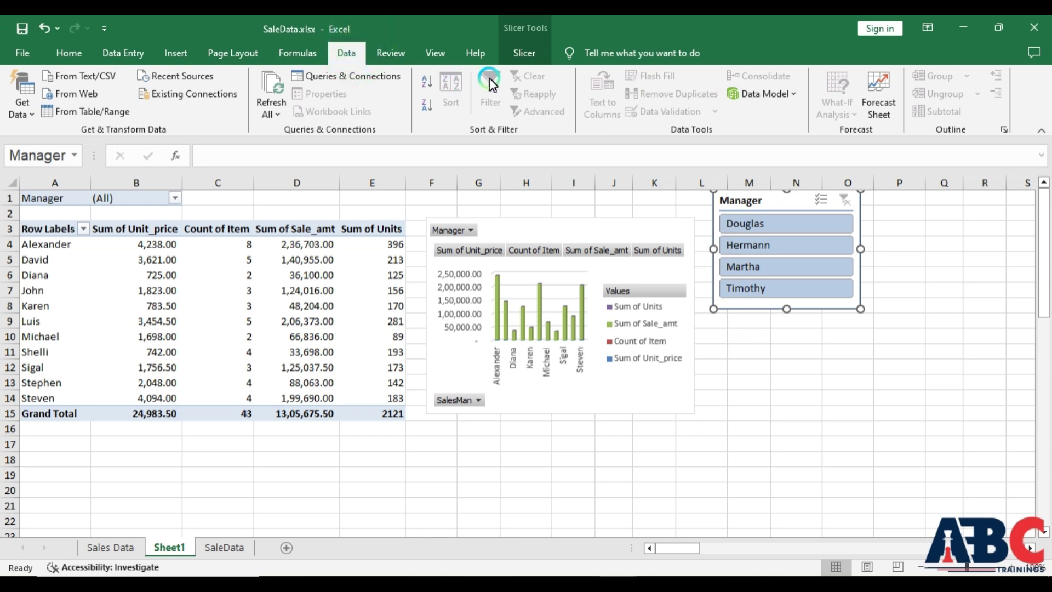
click(456, 83)
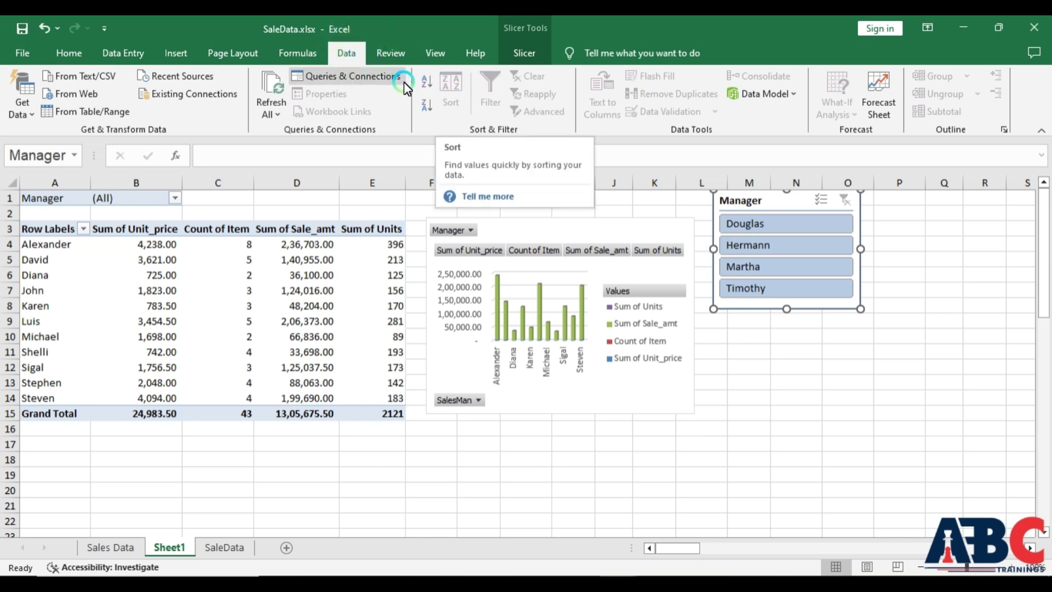
click(426, 84)
click(431, 105)
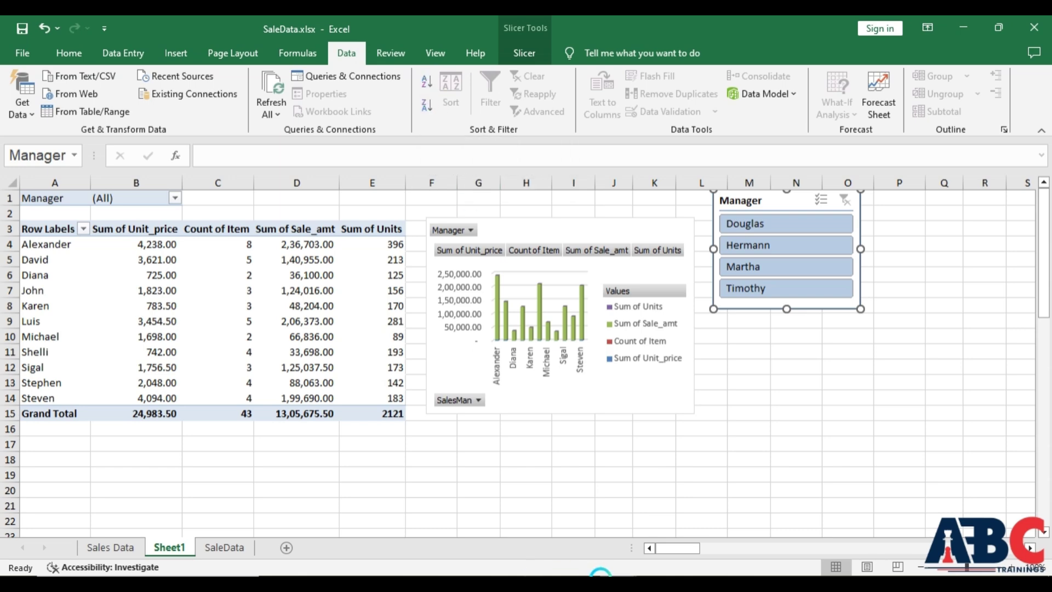
Switch back to the PowerPoint presentation and read slides 5 to 7 on advanced sorting, filtering and Text to Columns
click(589, 581)
click(94, 500)
click(390, 318)
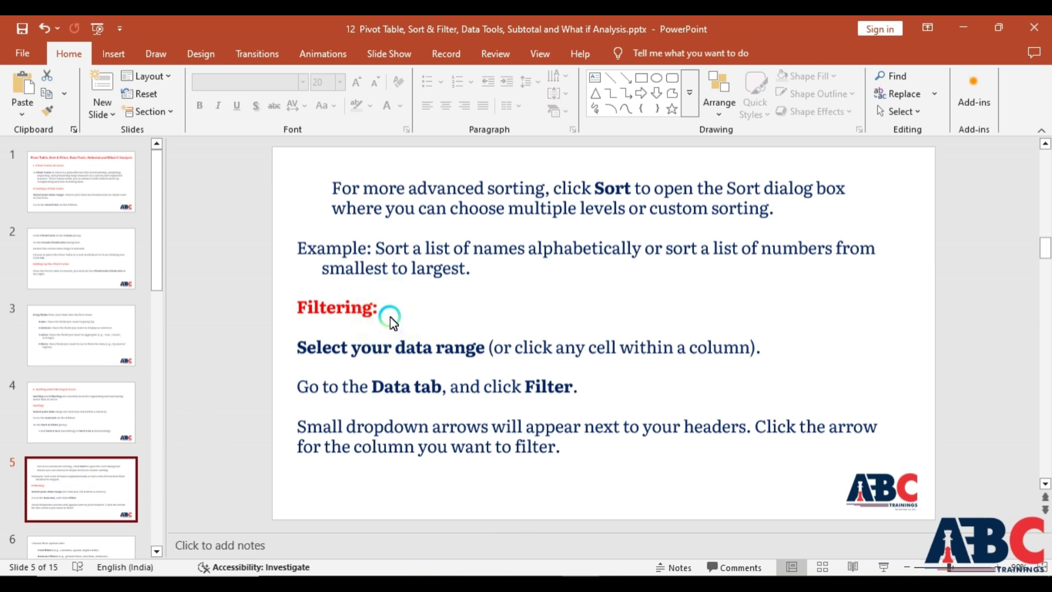
scroll(99, 493, down, 4)
scroll(99, 491, down, 3)
click(68, 200)
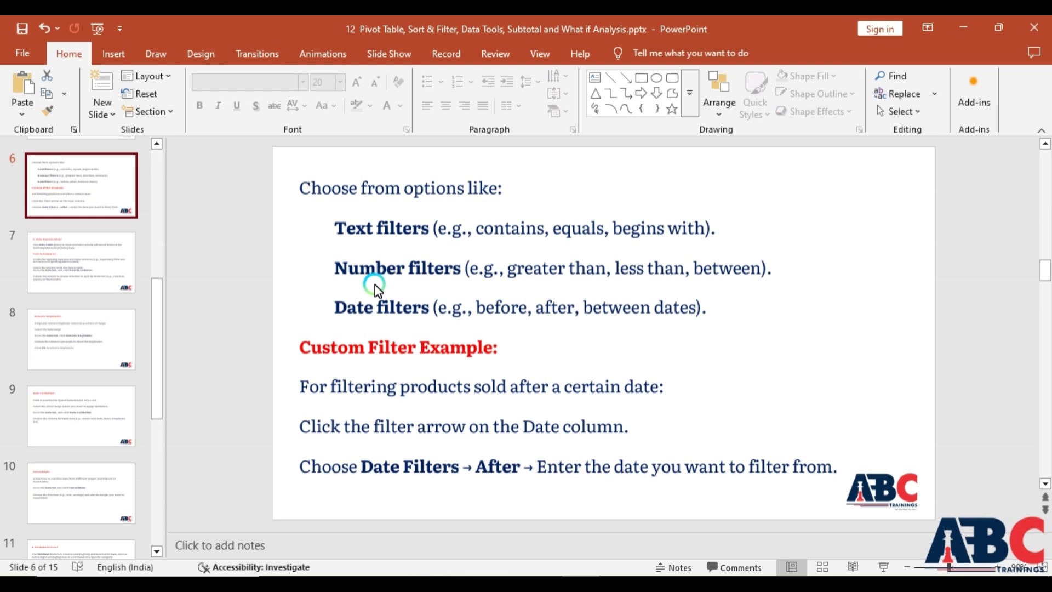
click(109, 270)
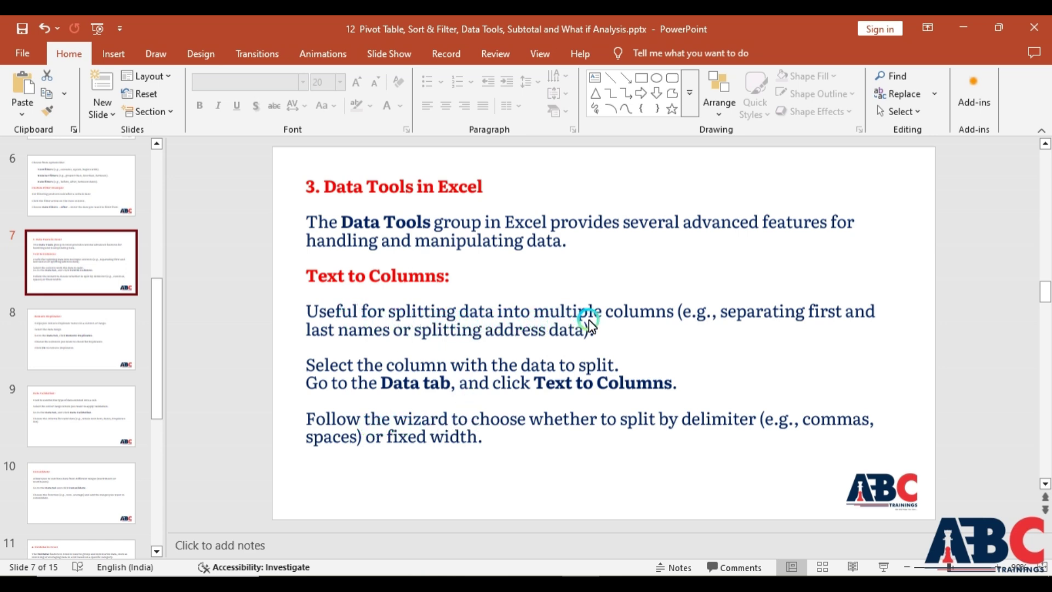
Switch to New Microsoft Excel Worksheet.xlsx in Excel and select cell J18, the first name in the ID, Name, Dept and salery table
mouse_move(623, 575)
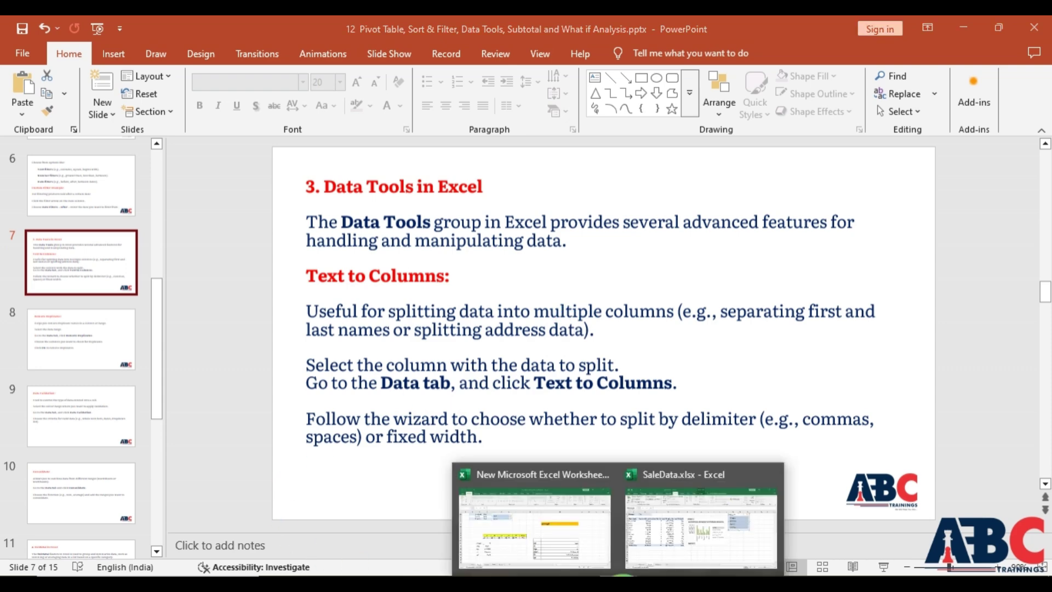
click(547, 482)
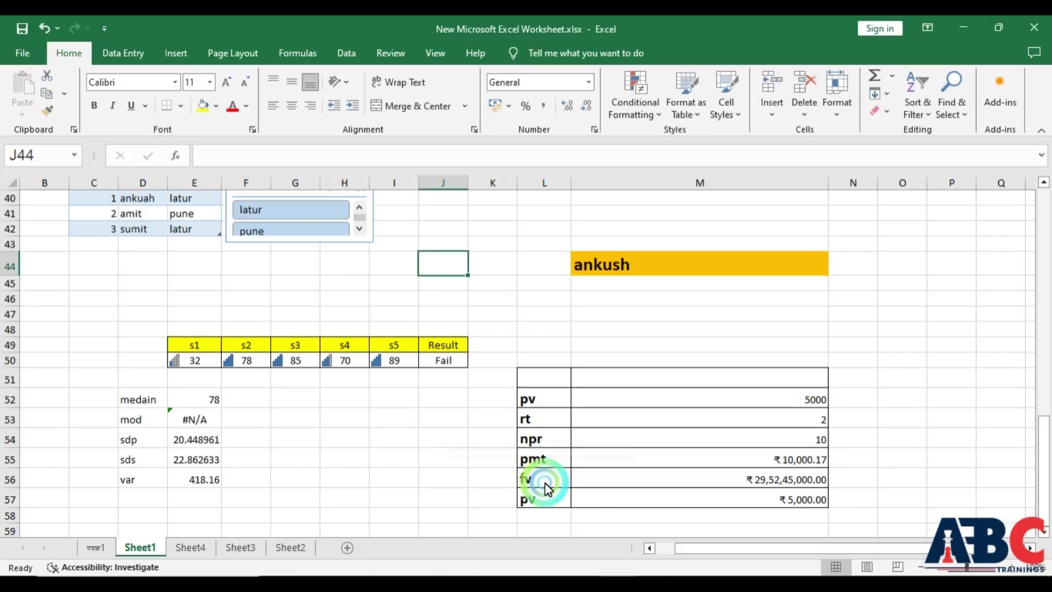
scroll(317, 412, up, 4)
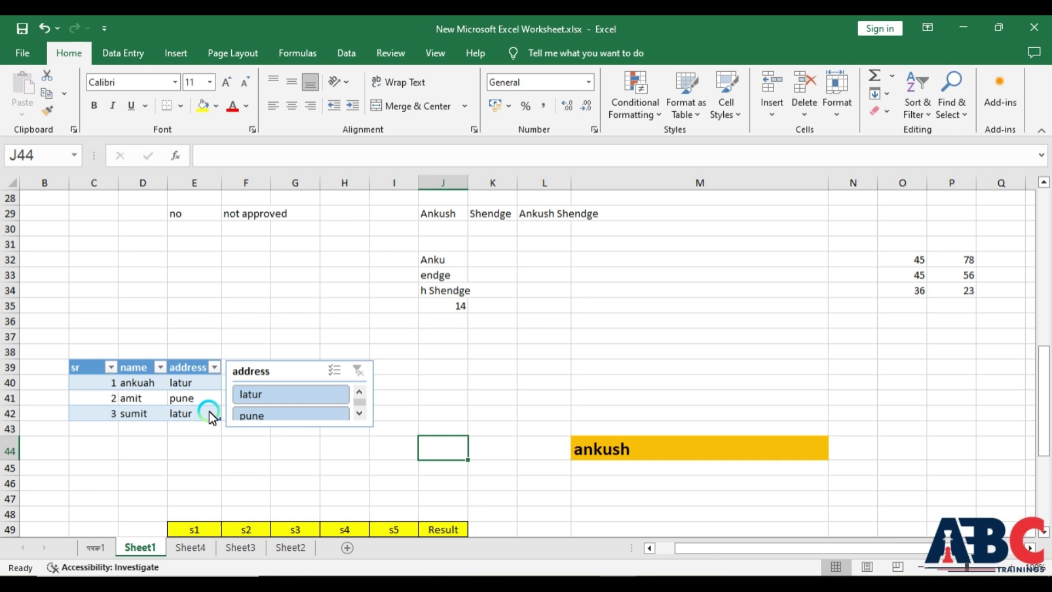
click(137, 384)
scroll(206, 305, up, 3)
scroll(204, 305, up, 1)
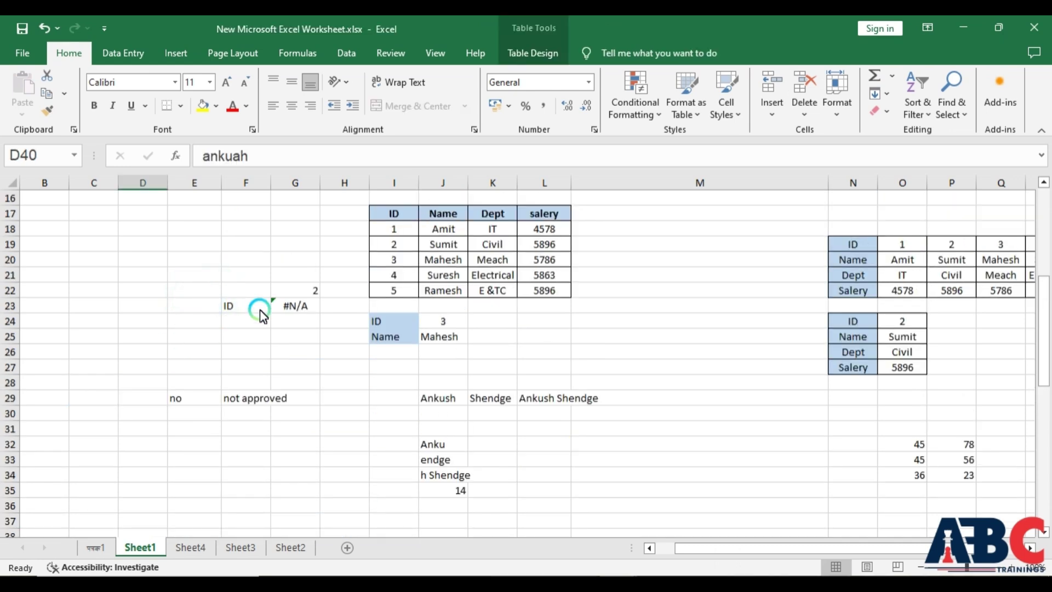
click(446, 233)
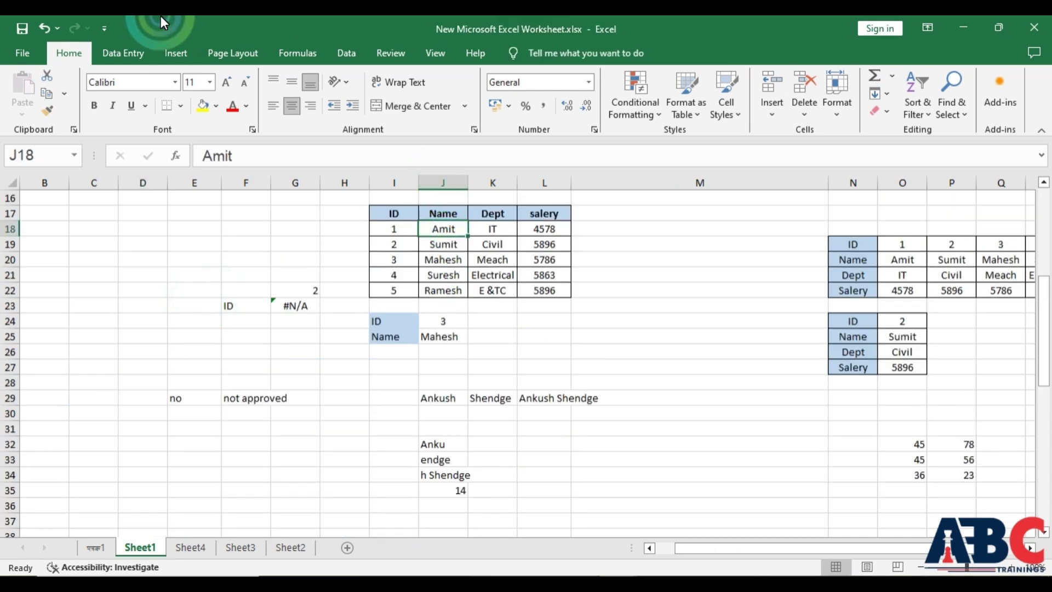
Examine the workbook's Sort & Filter commands and reread the Text to Columns slide in PowerPoint, ending back in the Excel workbook
click(345, 51)
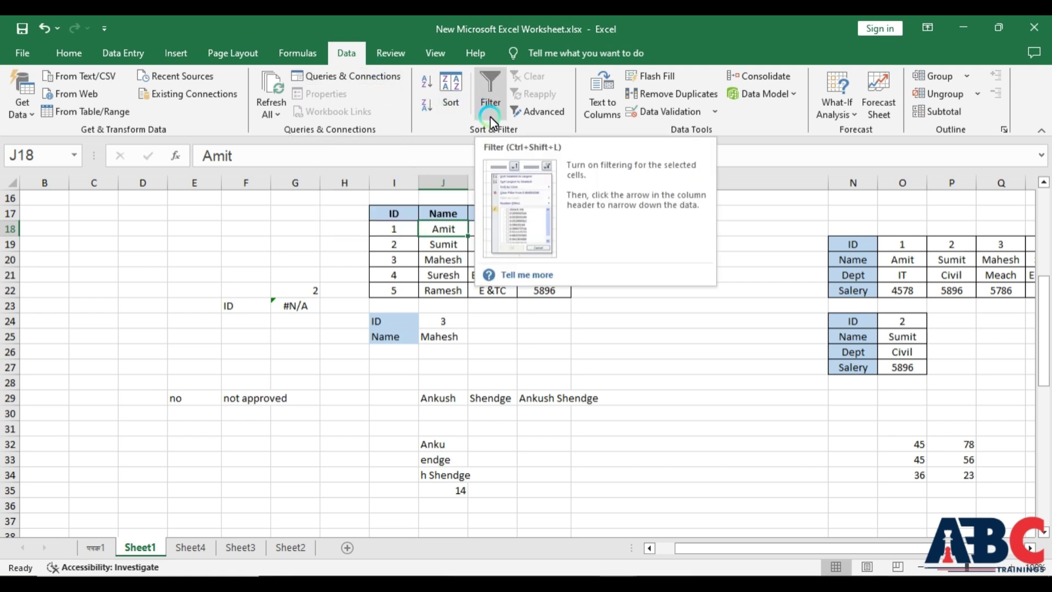
click(530, 116)
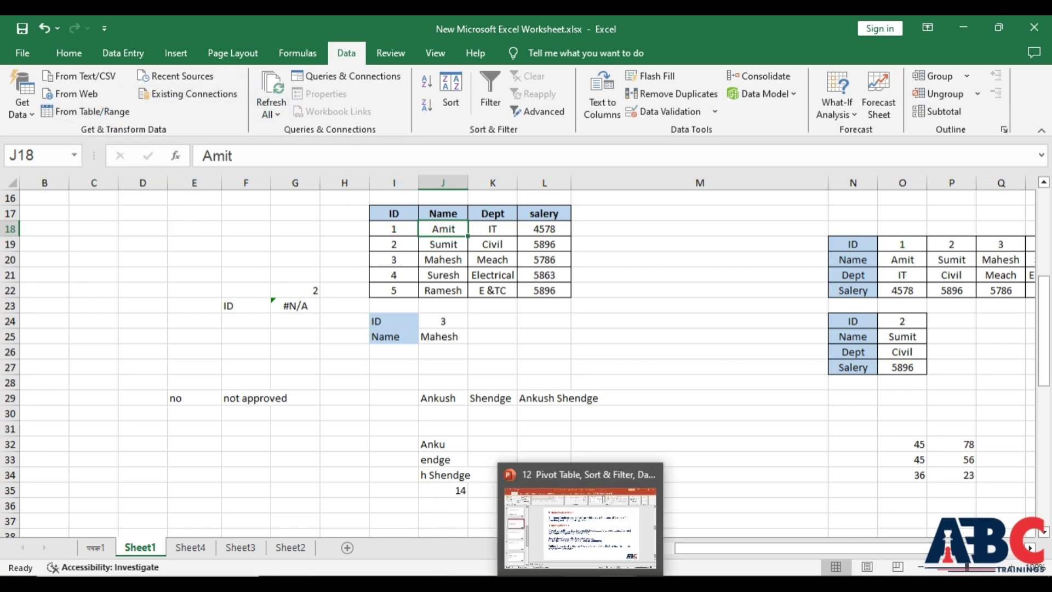
click(581, 584)
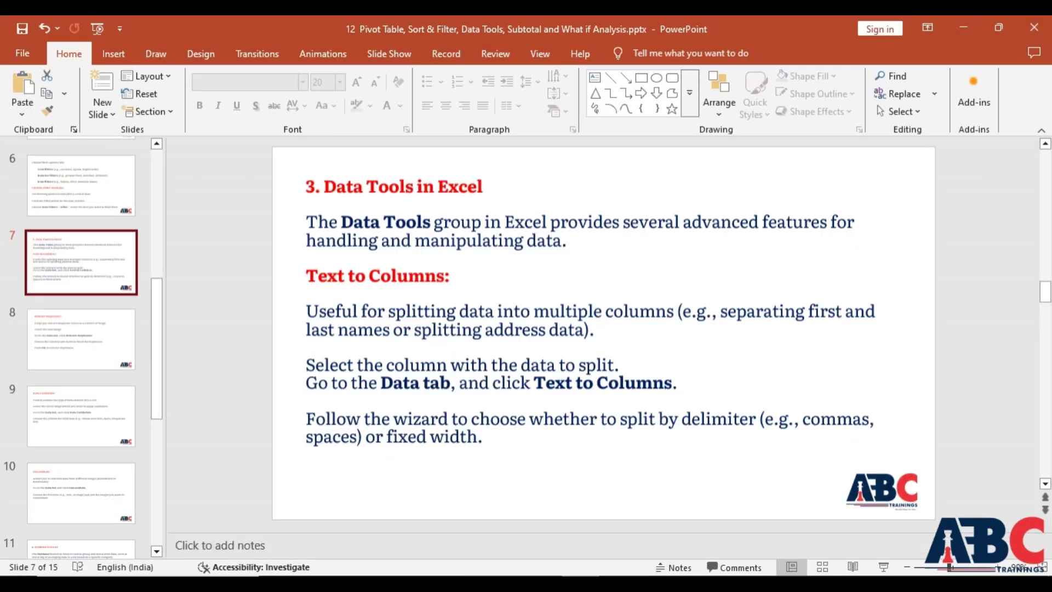
click(582, 586)
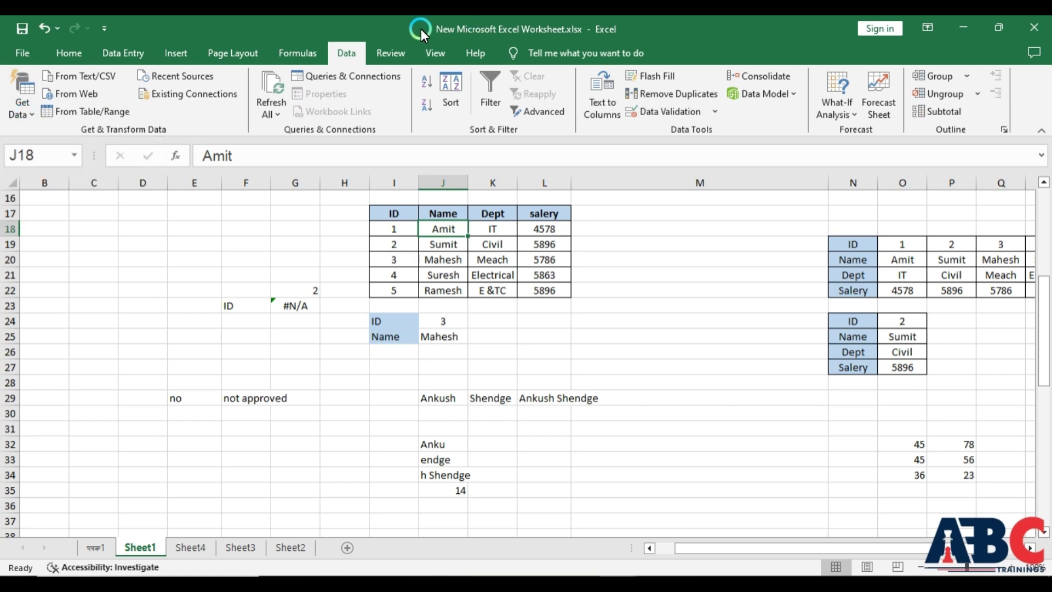
Examine the Get & Transform Data and Data Tools command groups in the ribbon customization options, and close the options
right_click(337, 51)
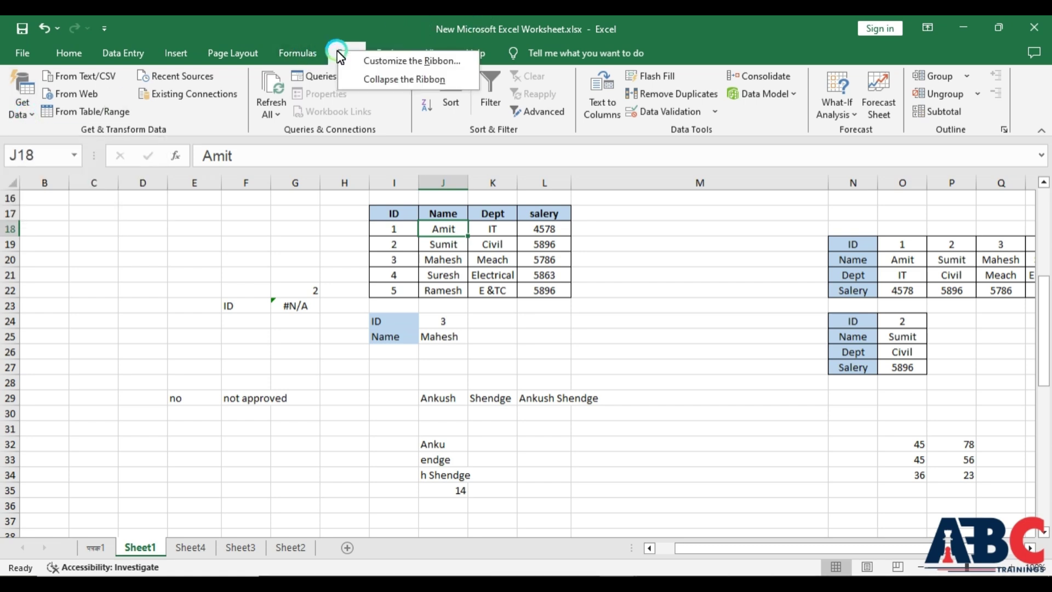
click(415, 63)
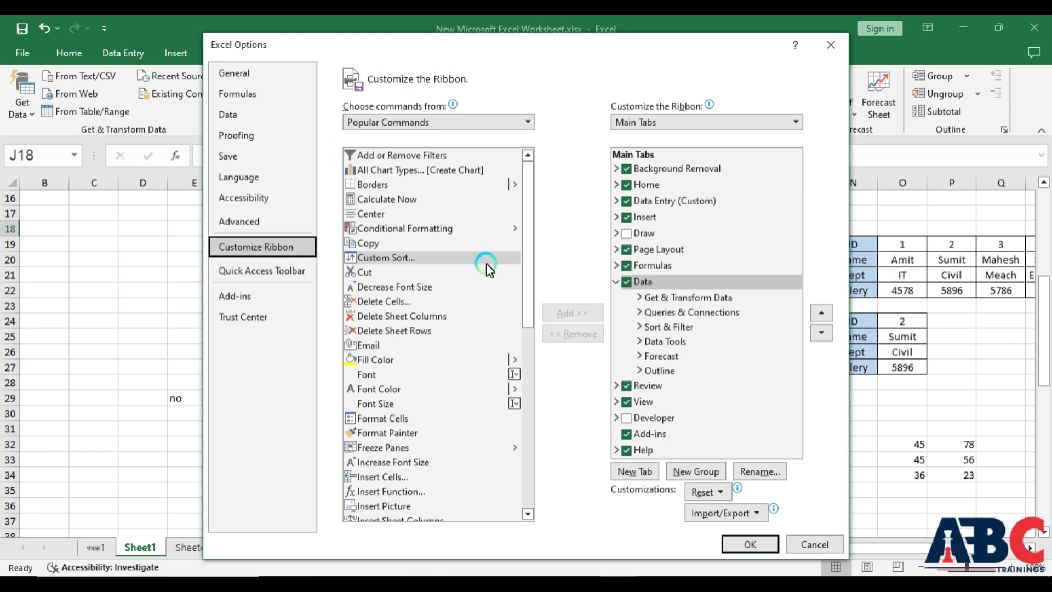
click(698, 281)
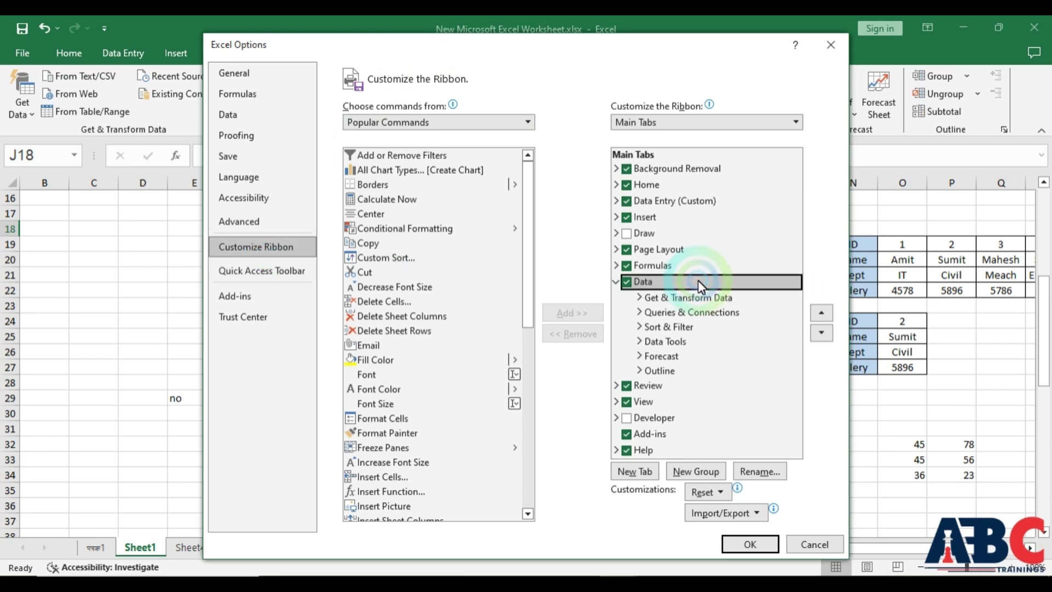
click(693, 299)
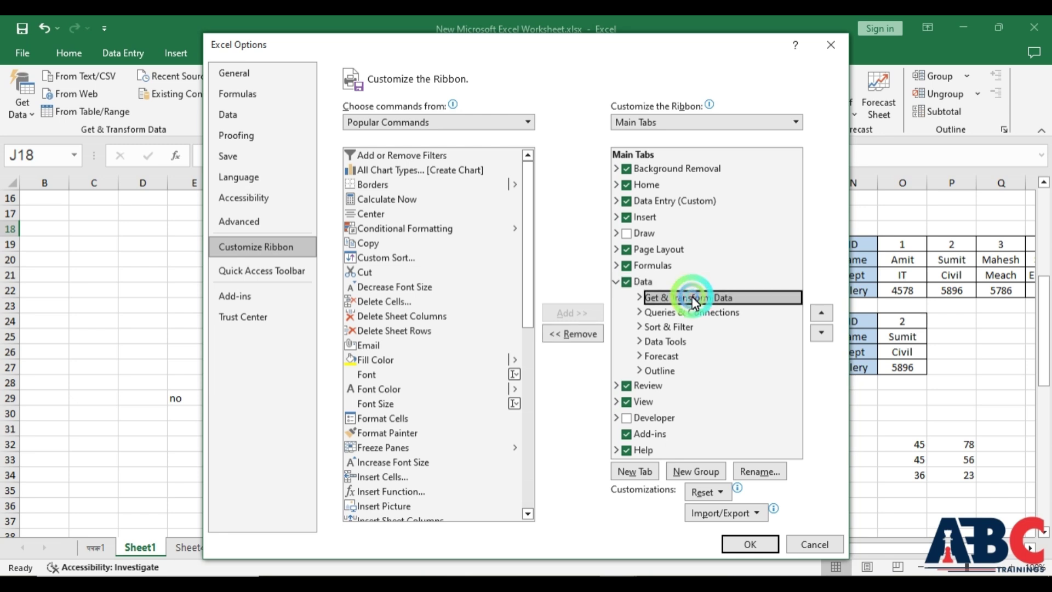
click(638, 298)
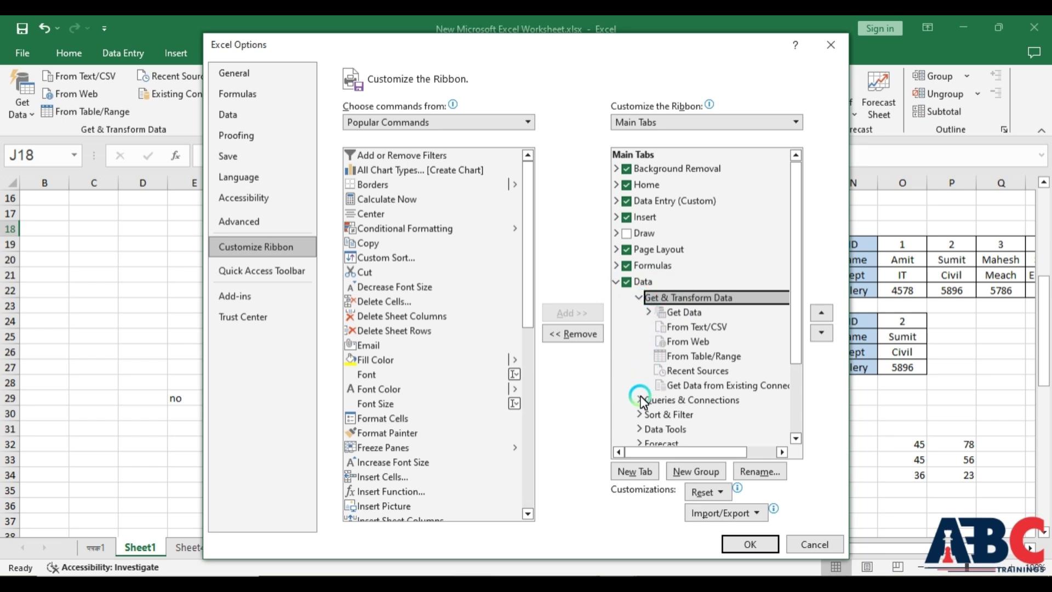
scroll(642, 402, down, 1)
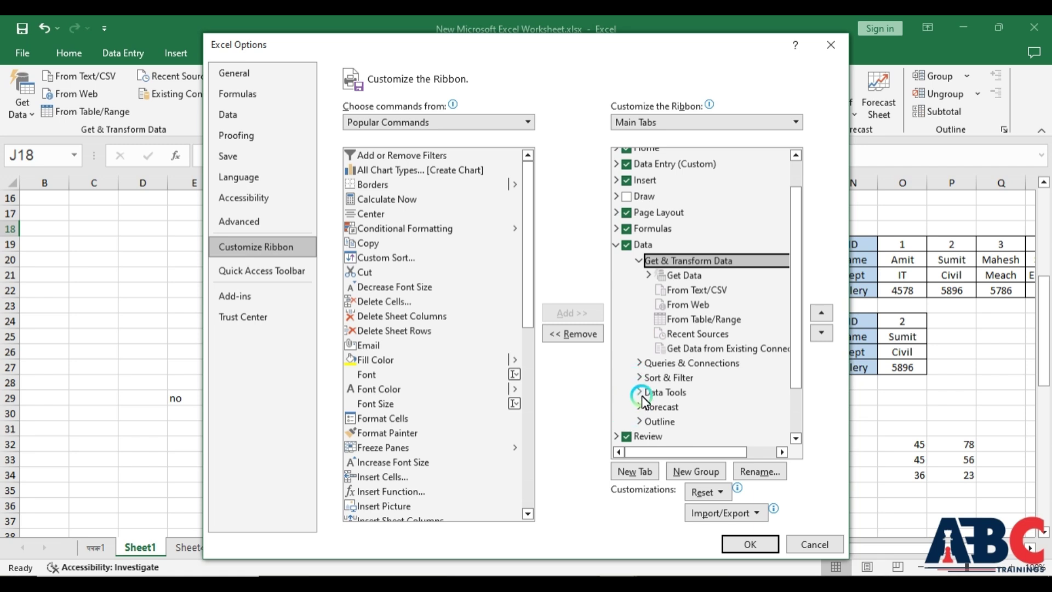
click(642, 394)
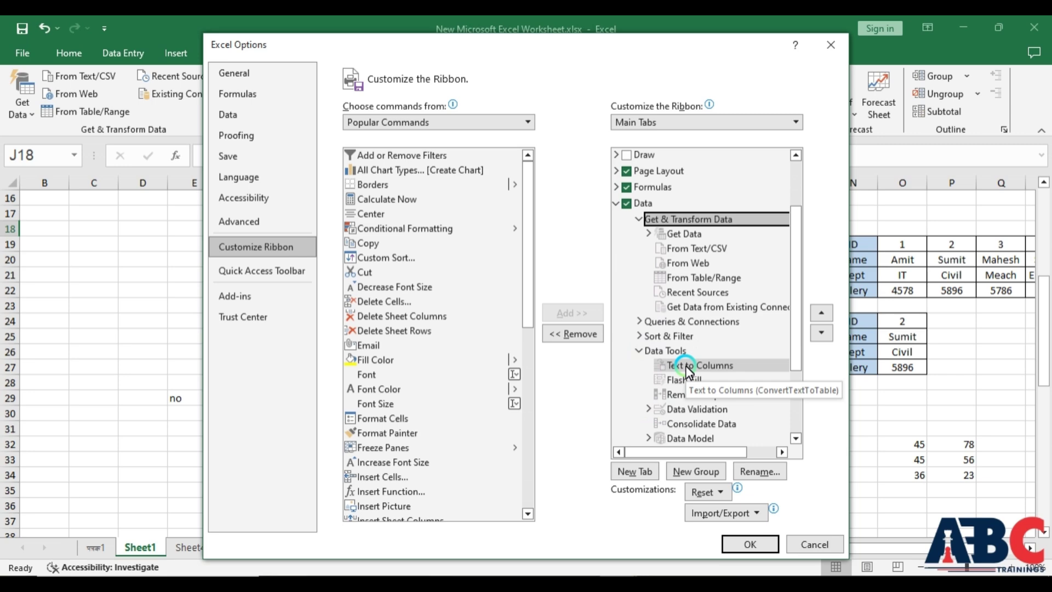
click(768, 545)
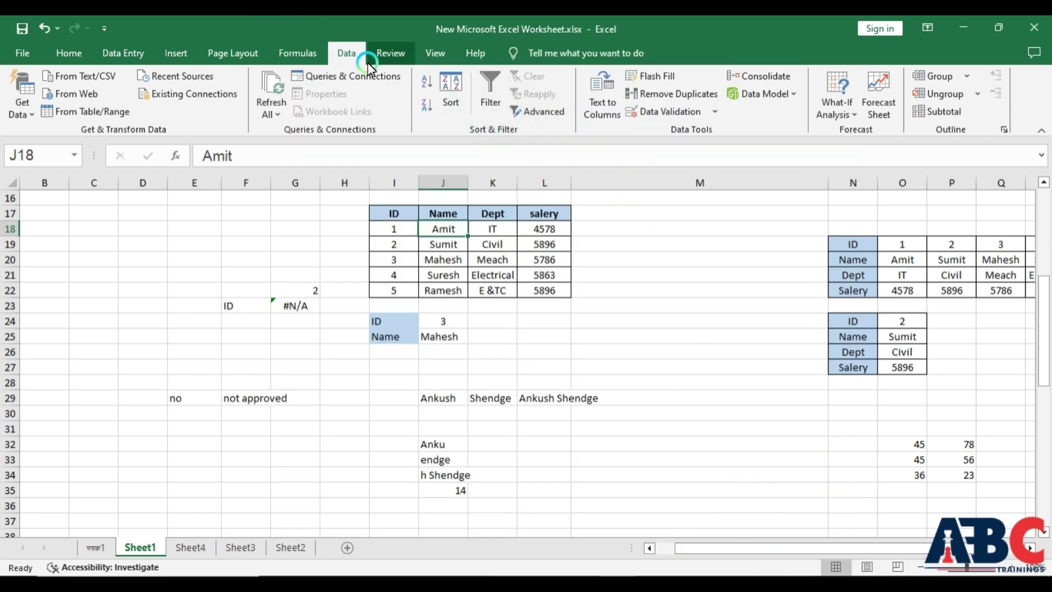
click(715, 113)
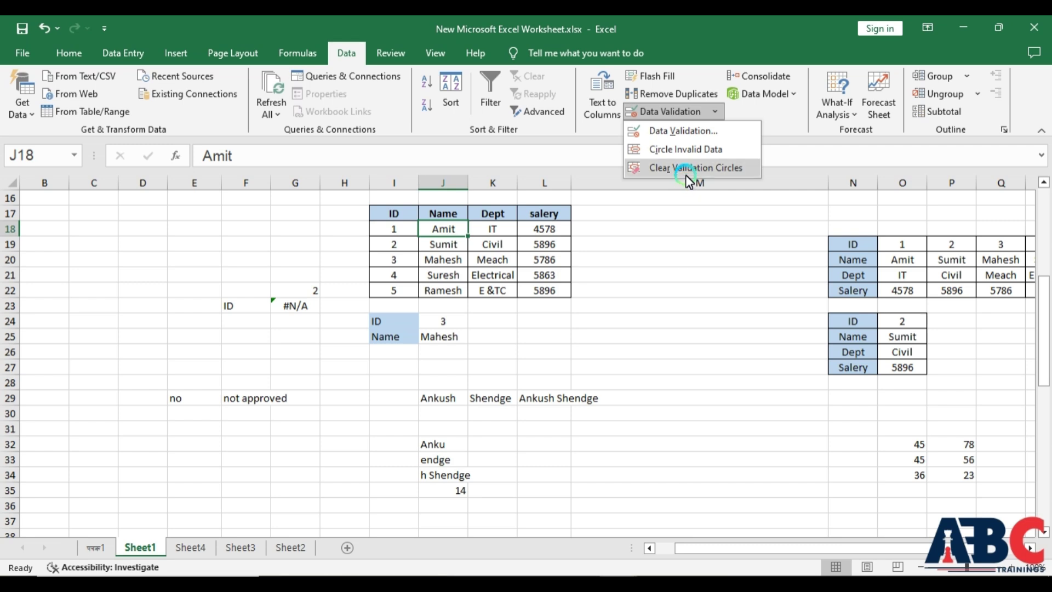
click(781, 110)
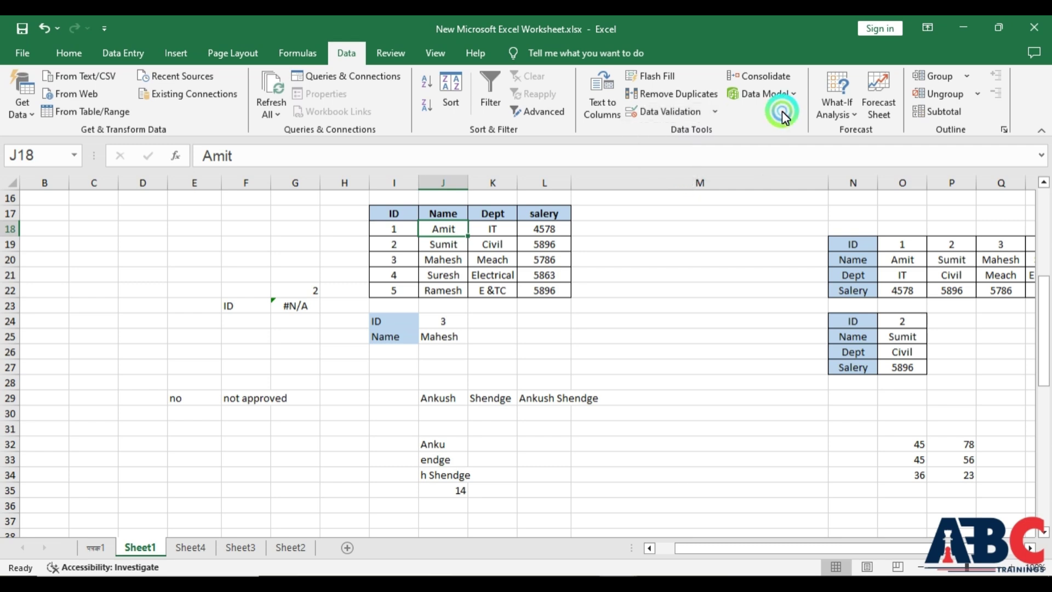
click(704, 128)
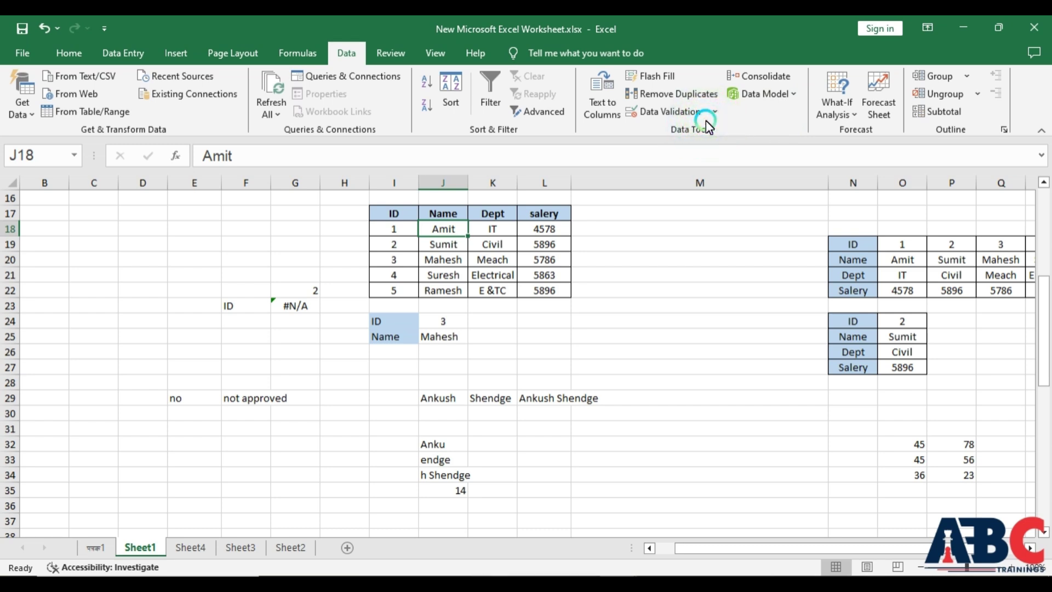
Examine the Fixed width option of Text to Columns for the name in cell J18, and cancel the wizard
click(601, 92)
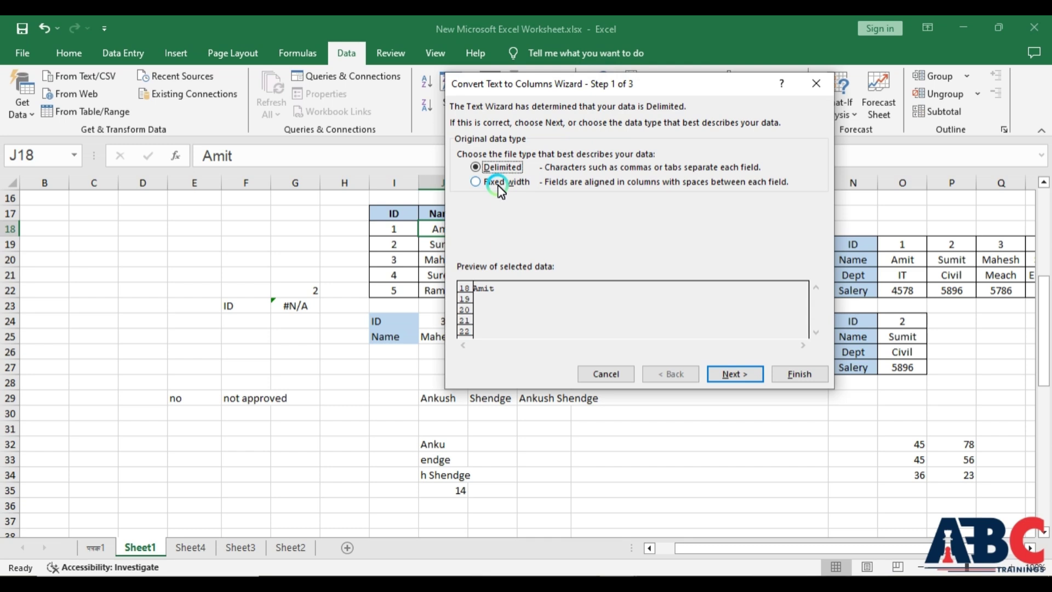
click(481, 186)
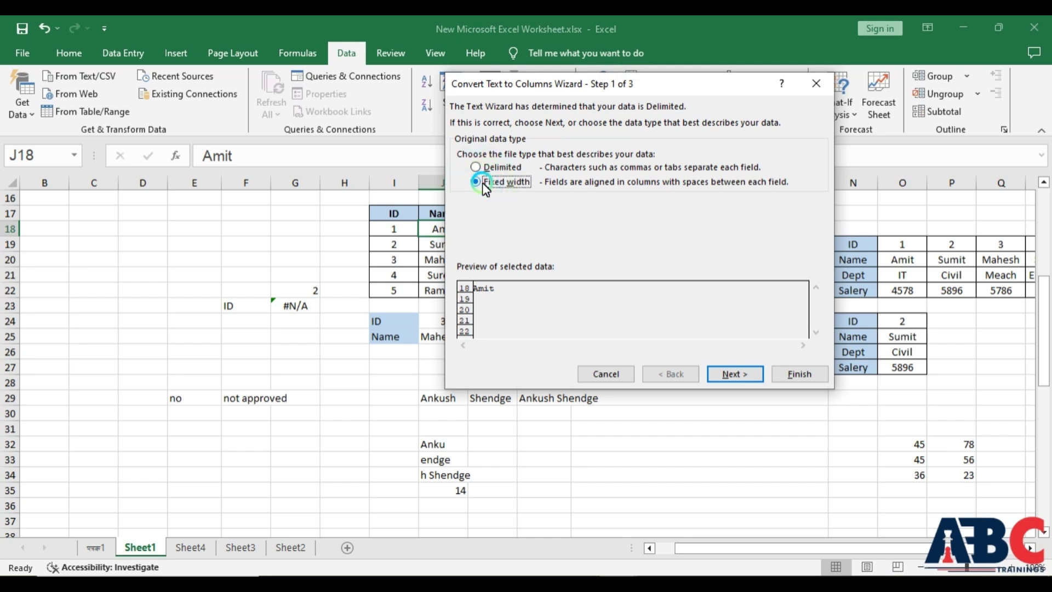
click(737, 375)
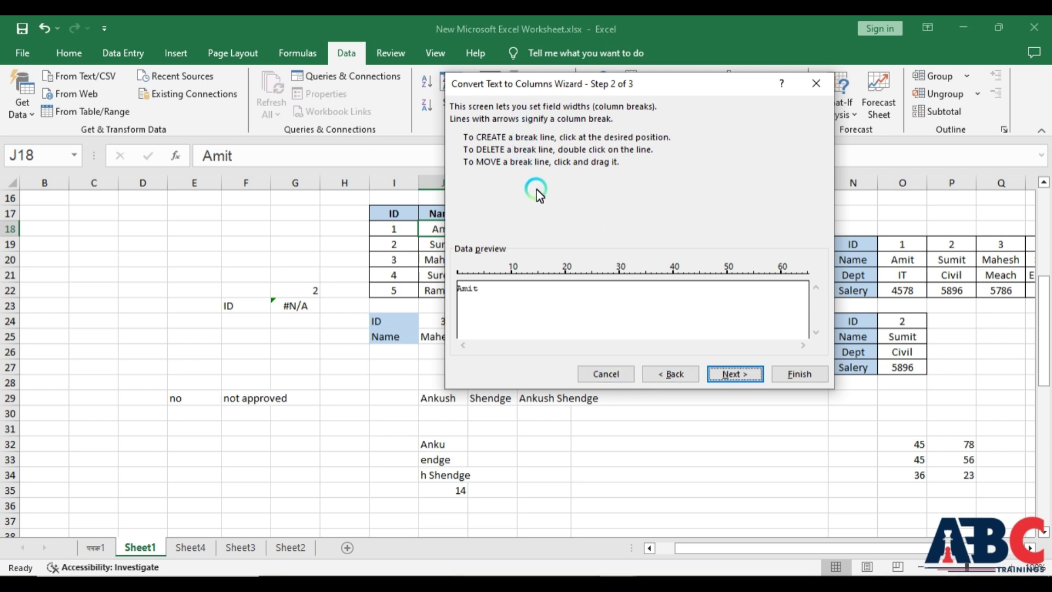
click(606, 373)
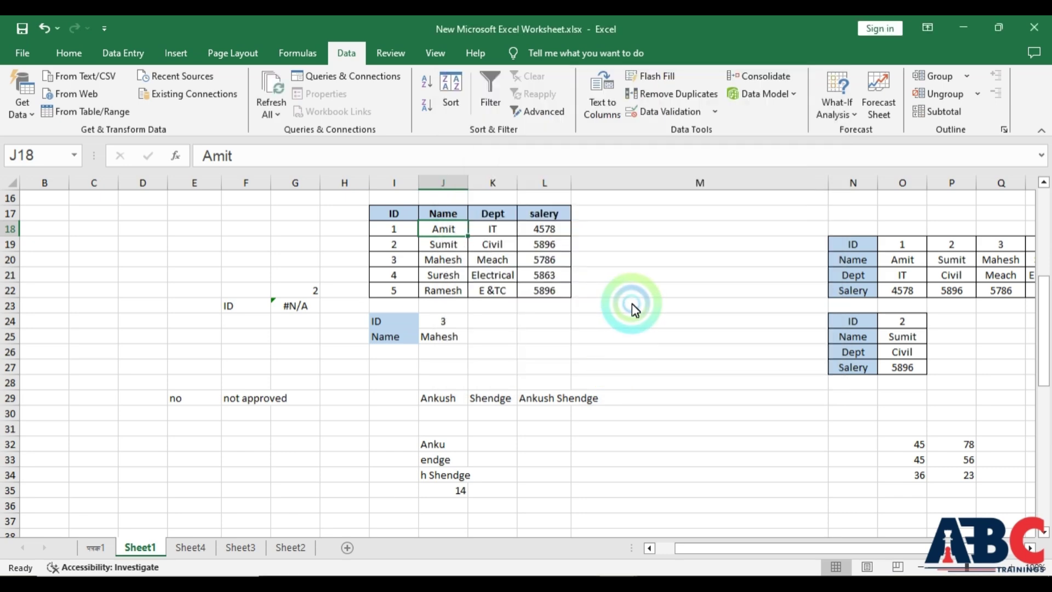
Switch to the PowerPoint presentation and read slides 8 and 9 on Remove Duplicates and Data Validation
click(572, 586)
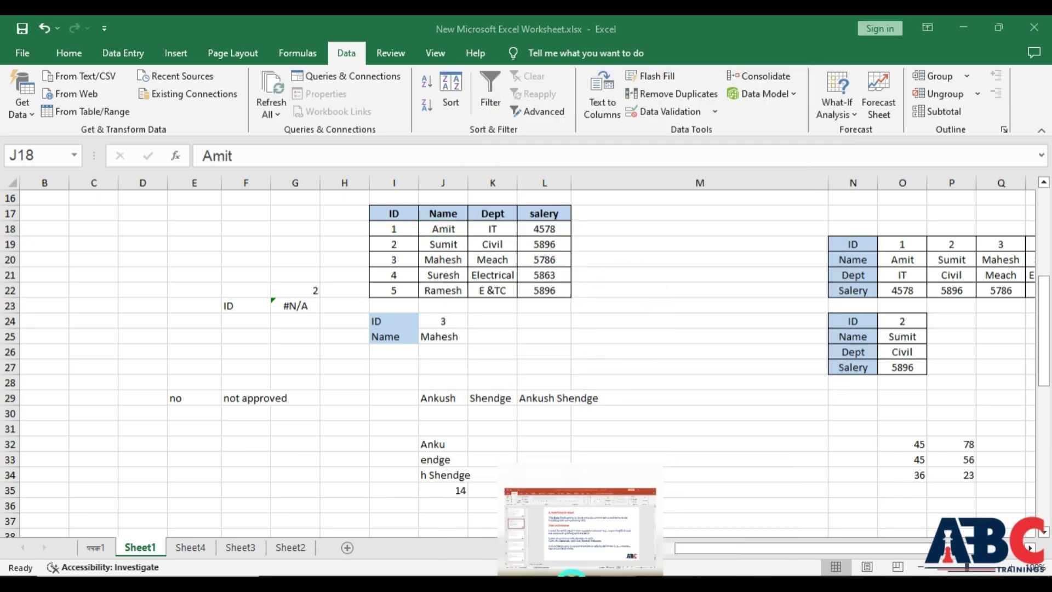
scroll(531, 317, down, 2)
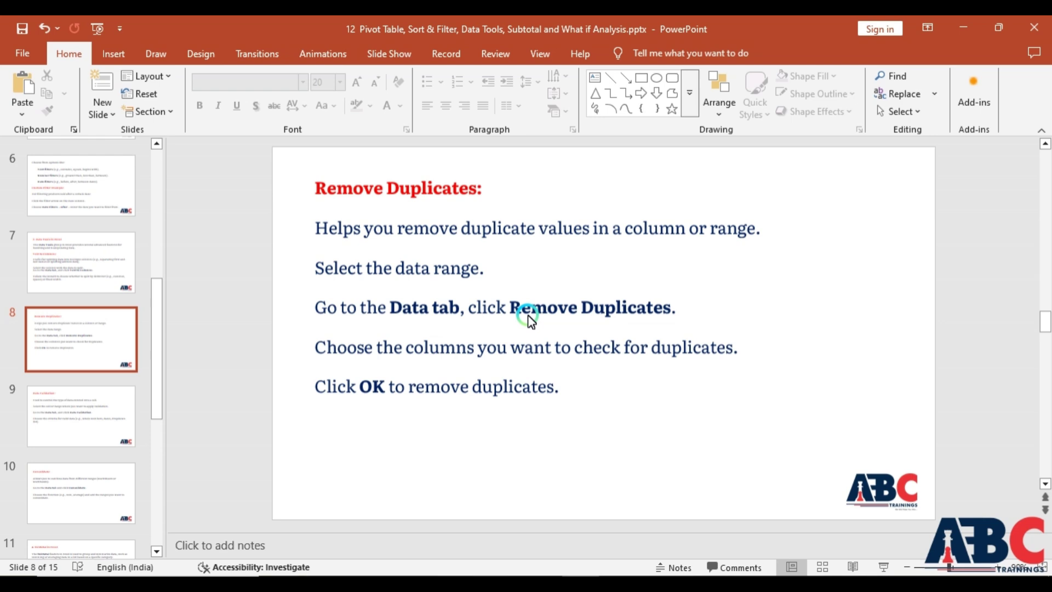
scroll(531, 317, down, 1)
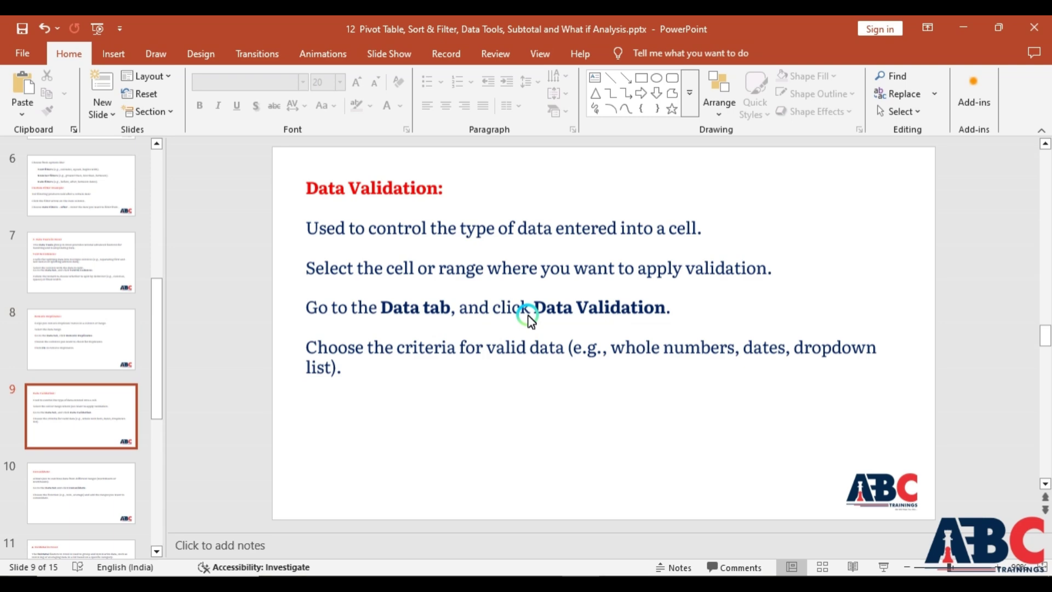
Switch back to New Microsoft Excel Worksheet.xlsx and examine cell J18's Data Validation criteria, input message and error alert settings
mouse_move(617, 575)
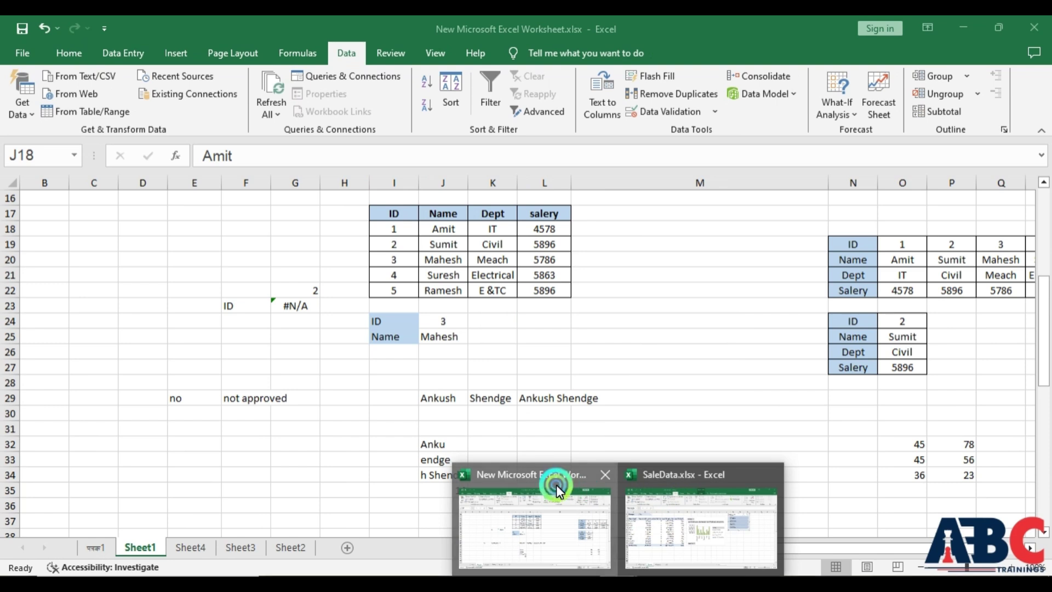
click(557, 485)
click(715, 112)
click(713, 112)
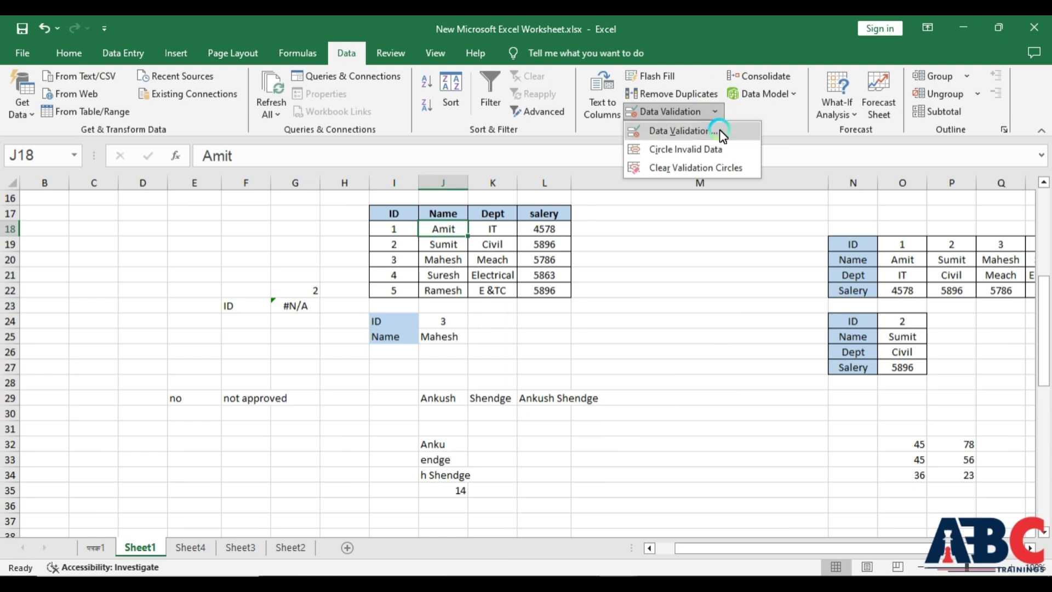
click(719, 129)
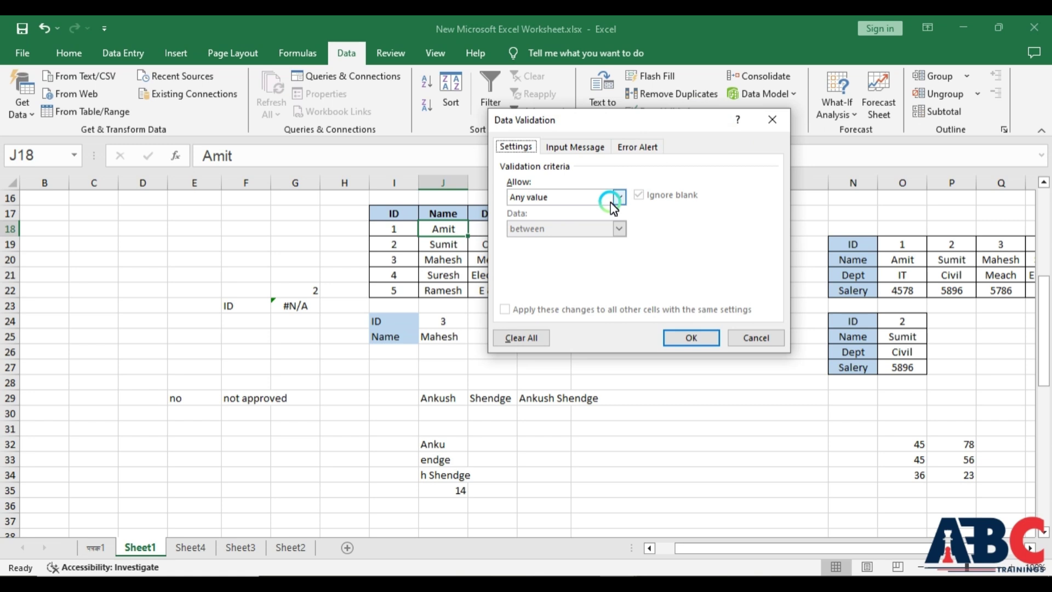
click(625, 198)
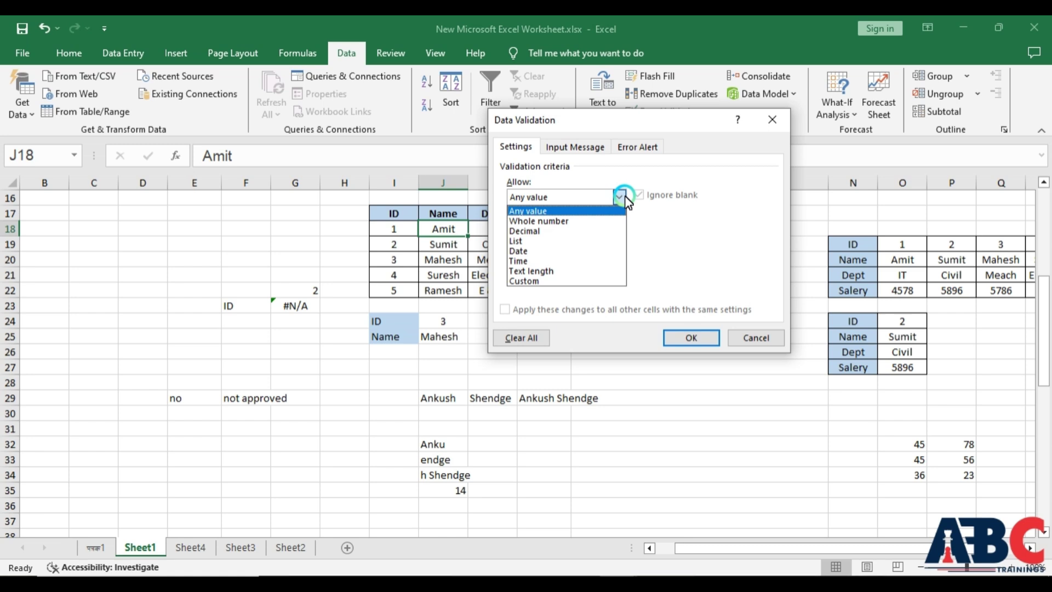
click(625, 198)
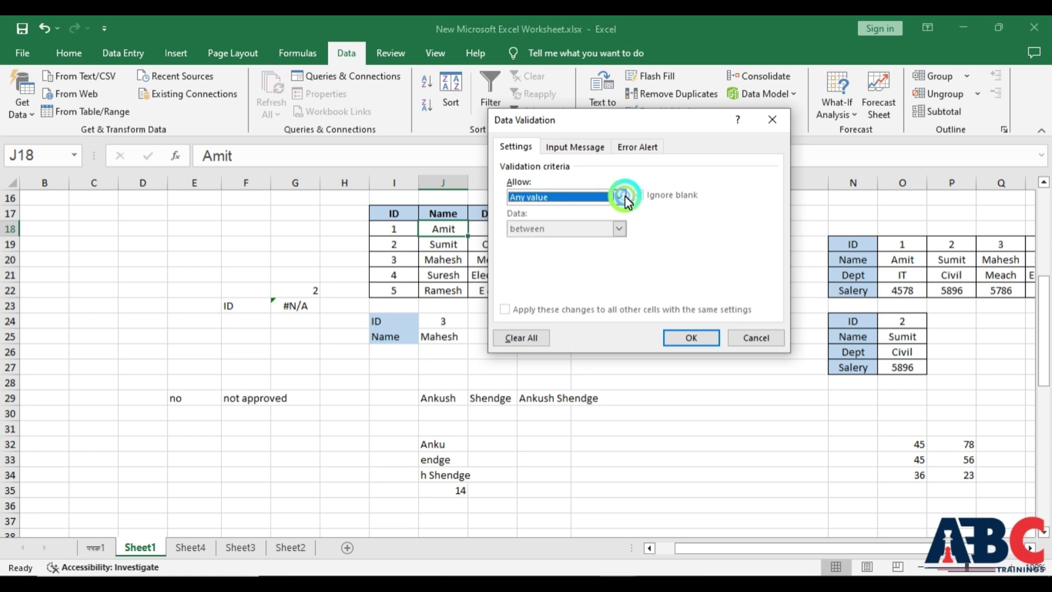
click(587, 148)
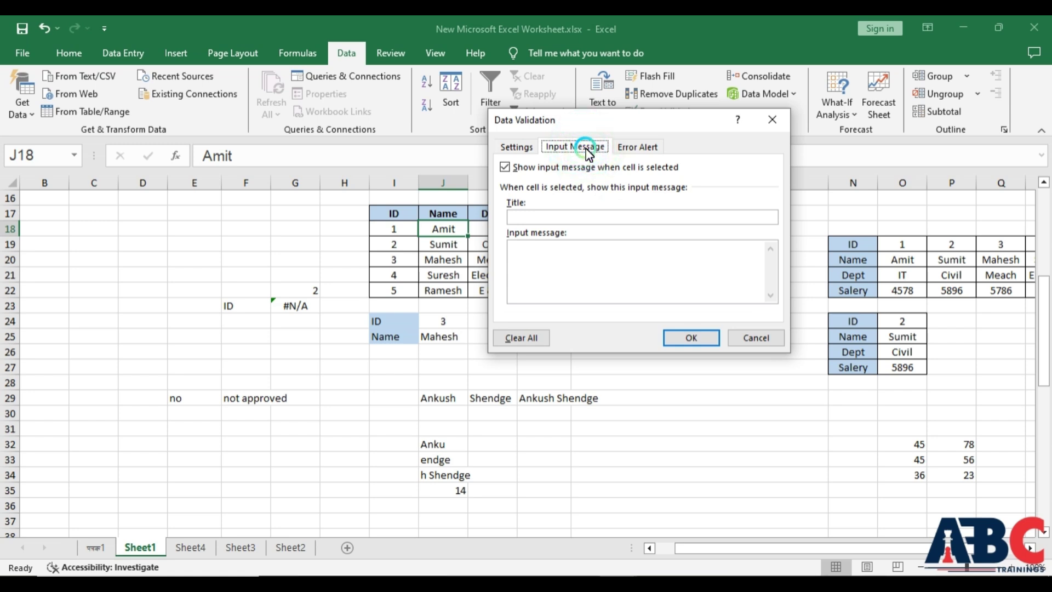
click(641, 153)
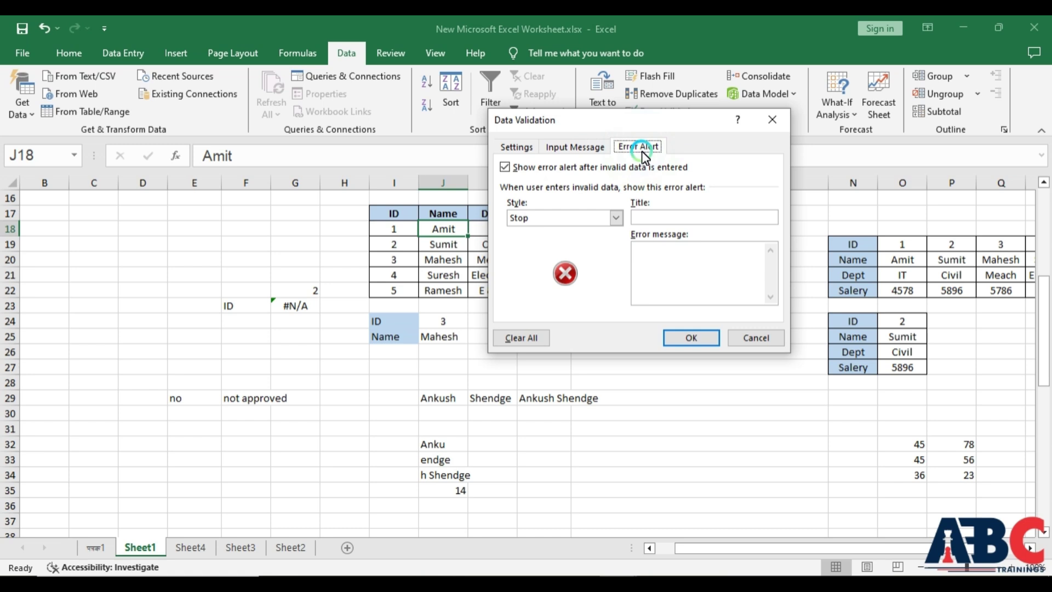
click(519, 150)
click(599, 218)
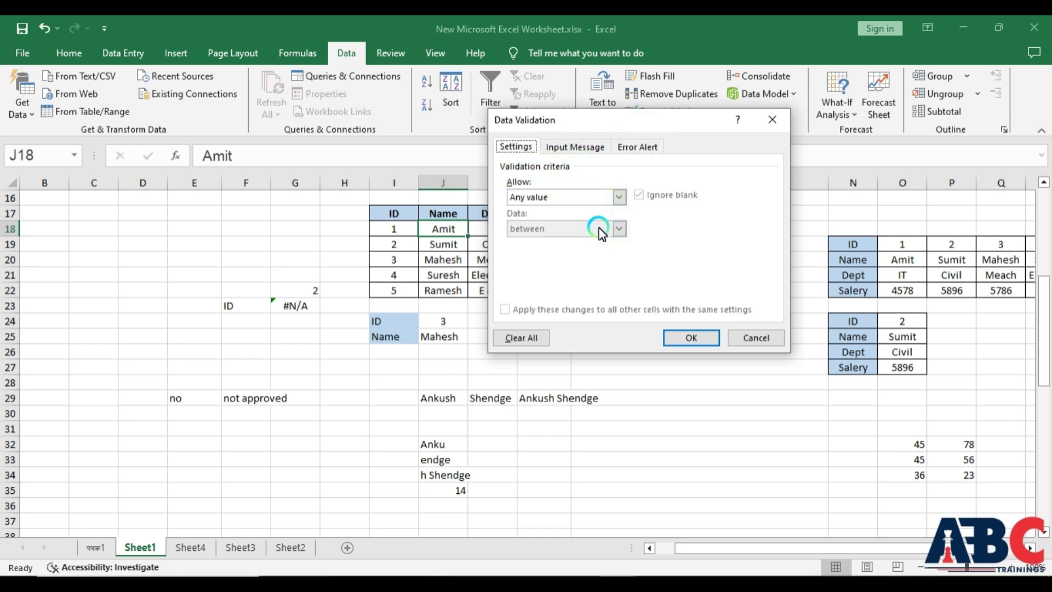
click(614, 230)
click(623, 230)
Apply List data validation to cell J18, using the Name column values in J18:J22 as the source
click(620, 198)
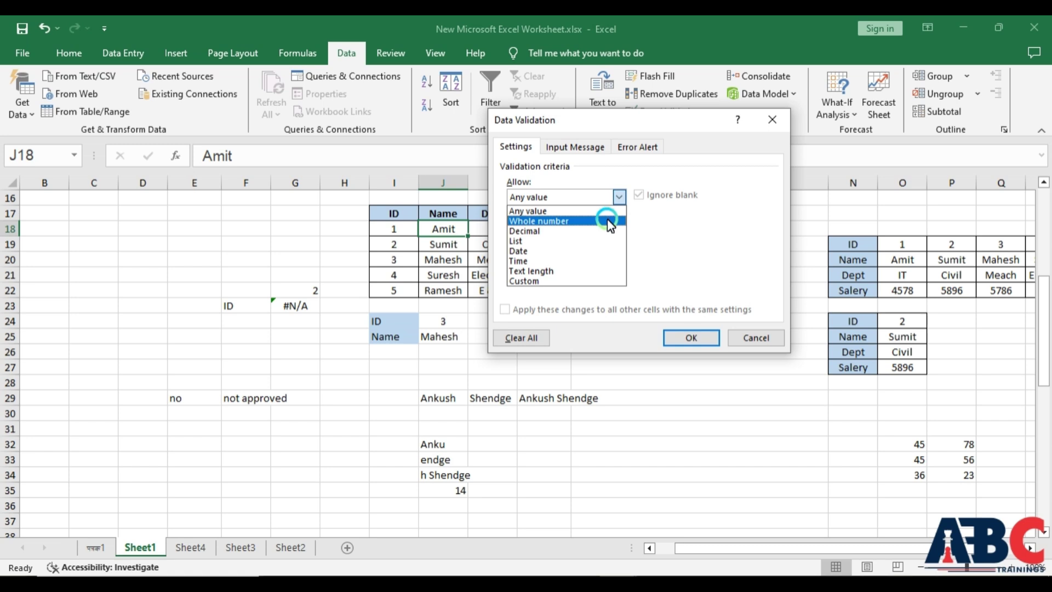
click(602, 241)
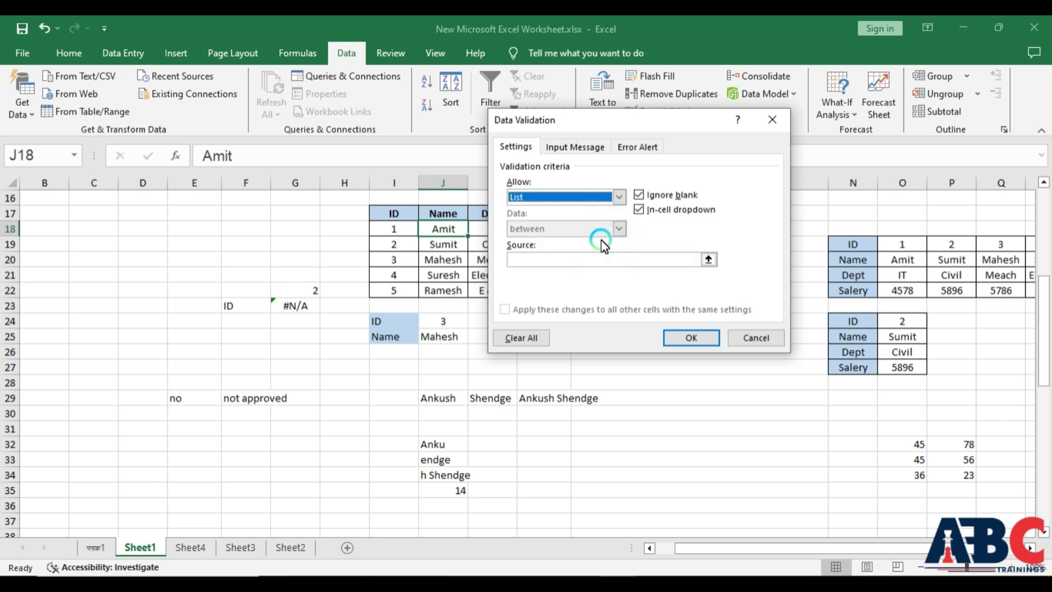
click(574, 265)
click(709, 260)
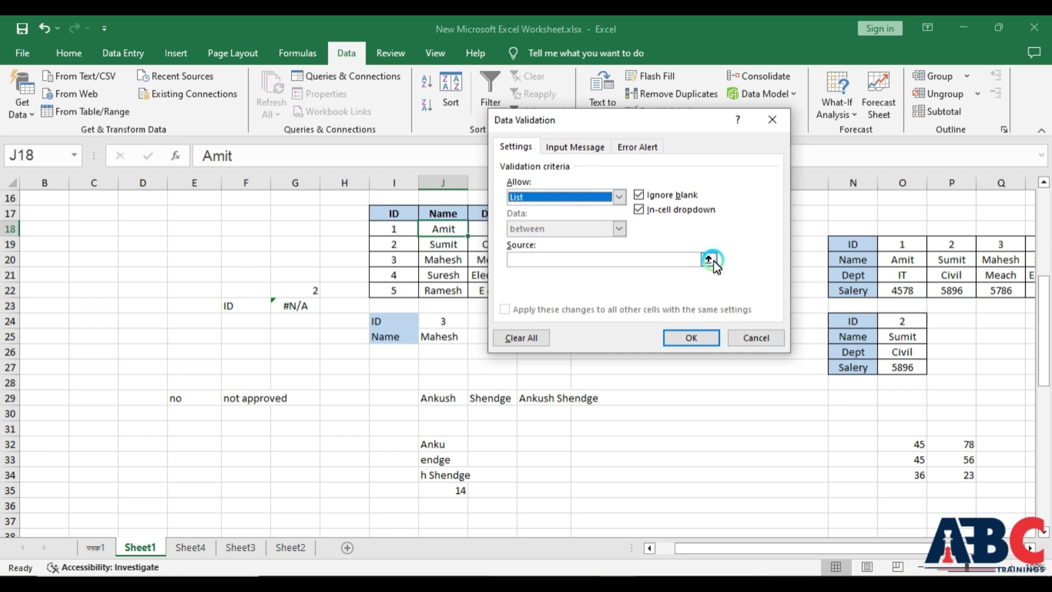
click(445, 226)
mouse_move(445, 229)
mouse_down()
mouse_move(442, 258)
mouse_move(457, 289)
mouse_up()
click(700, 166)
click(781, 140)
click(711, 342)
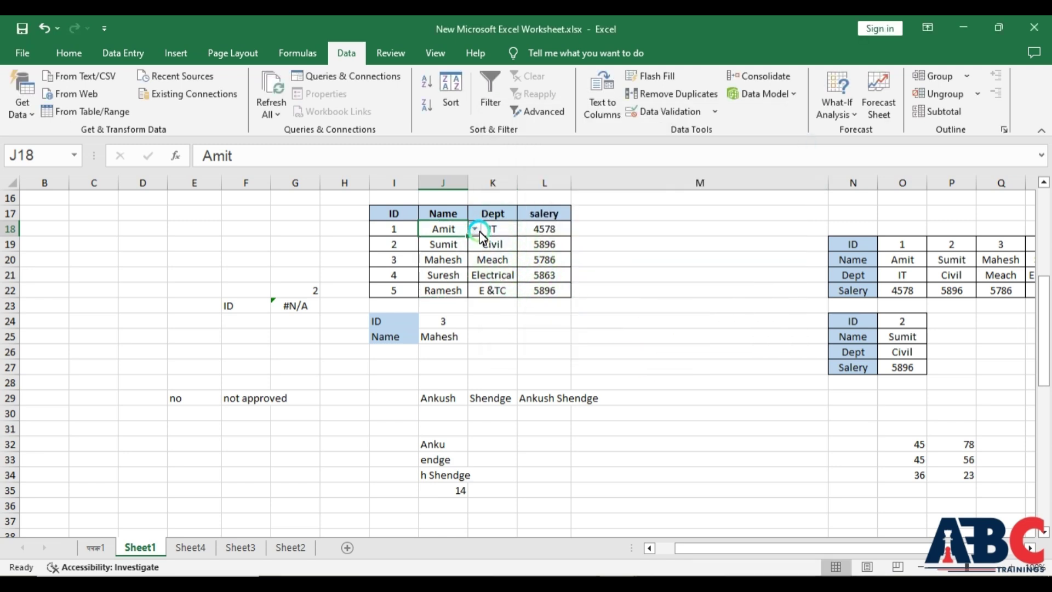
Try the validation list in cell J18 by picking its second name and then its third name
click(475, 229)
click(475, 229)
click(475, 228)
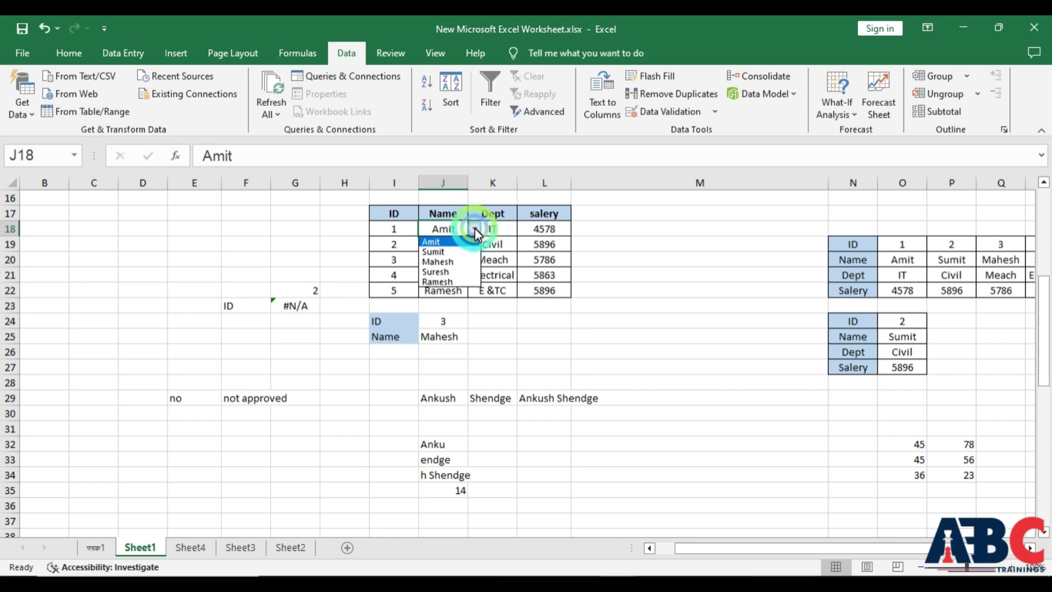
click(474, 228)
click(475, 228)
click(458, 253)
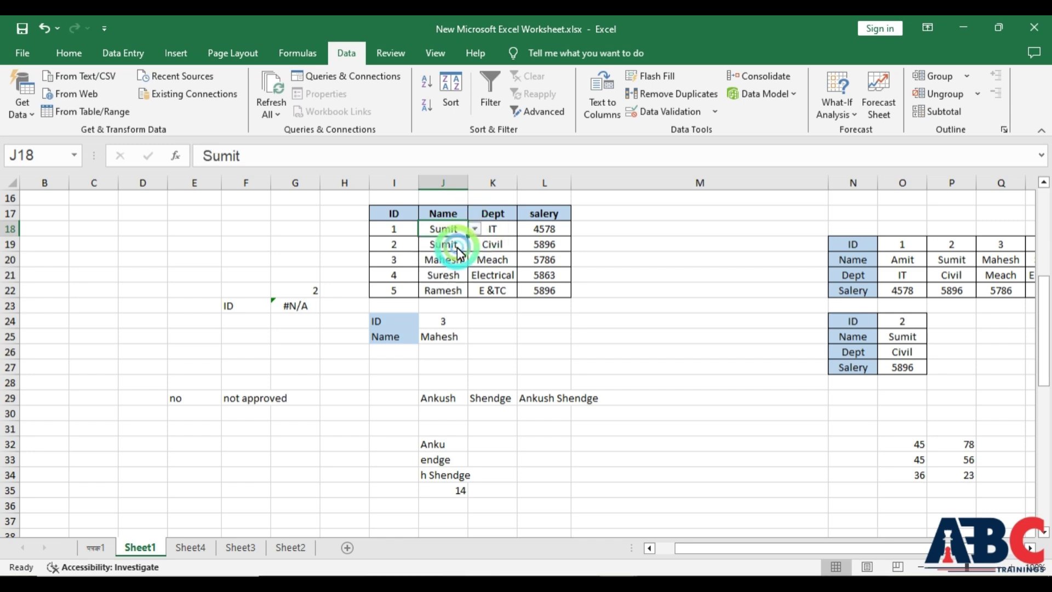
click(476, 227)
click(439, 260)
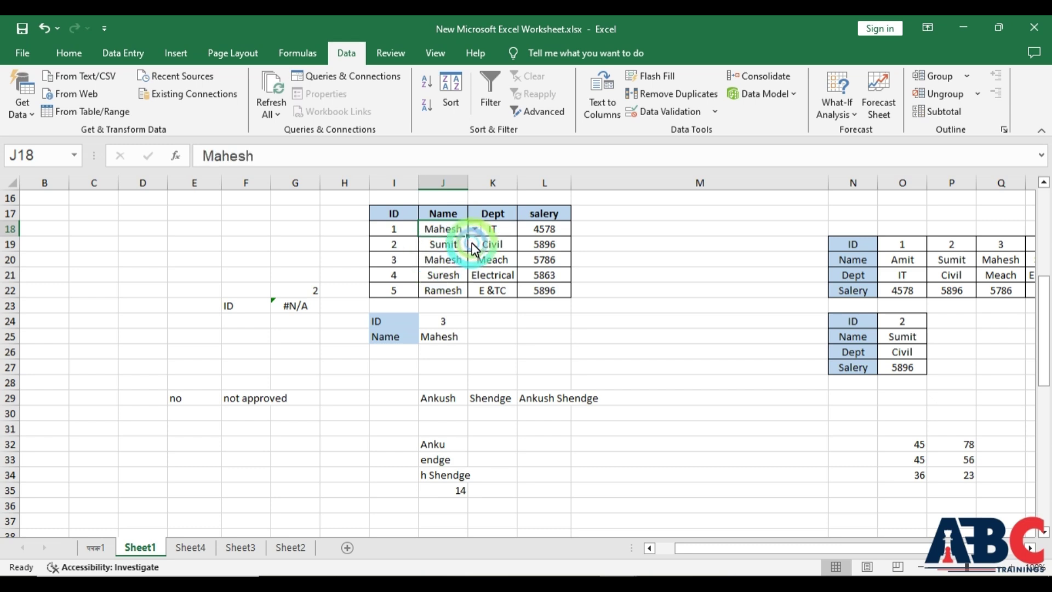
Set cell J18 to the last name in its validation list and select cell M18
key(Right)
click(457, 233)
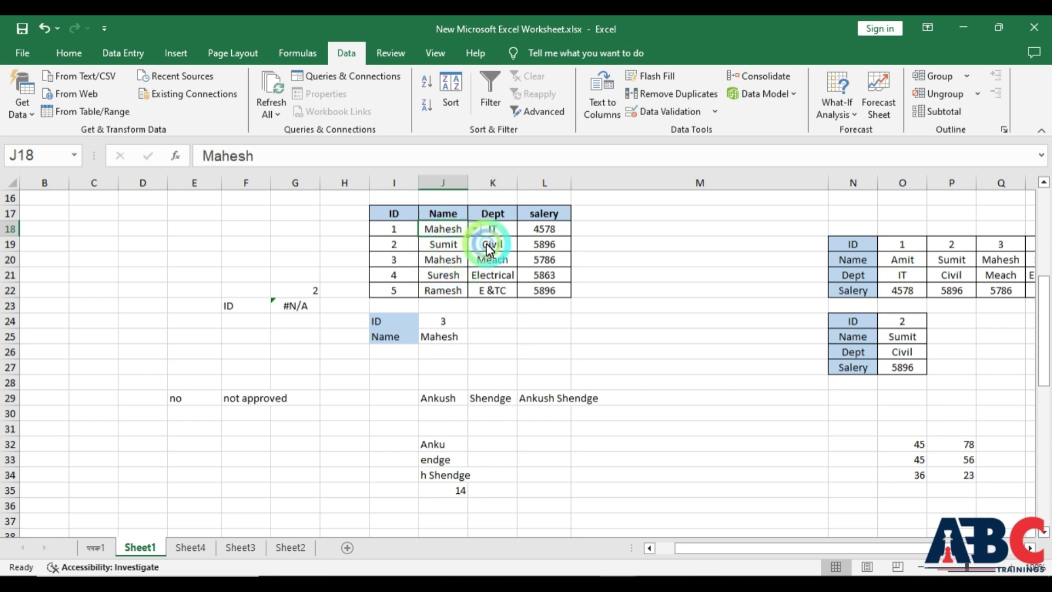
click(475, 229)
click(444, 280)
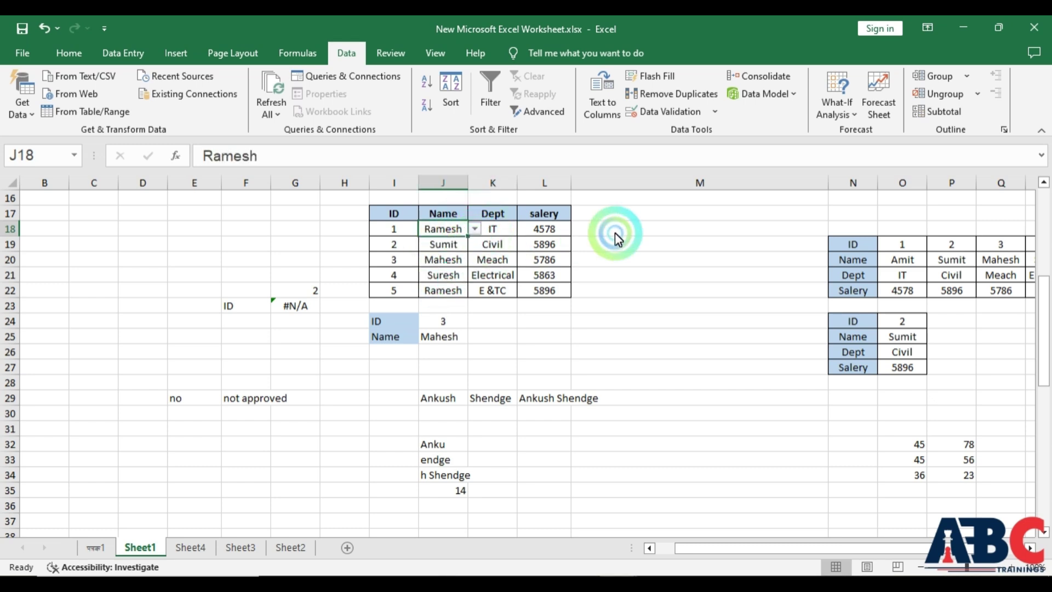
click(662, 235)
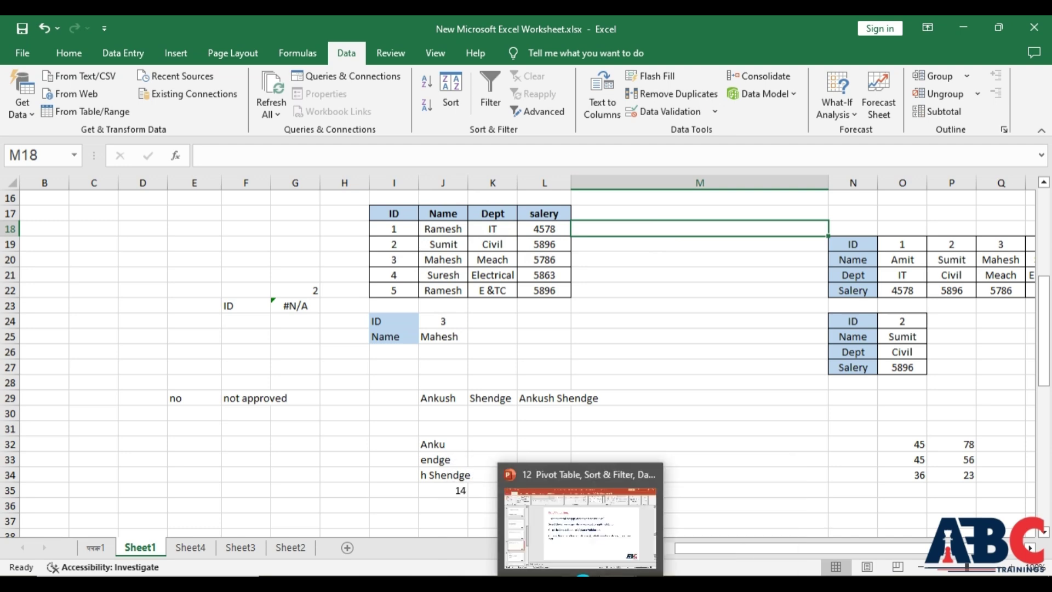
Switch to the PowerPoint presentation and read slide 10 on Consolidate
click(583, 581)
scroll(498, 426, down, 1)
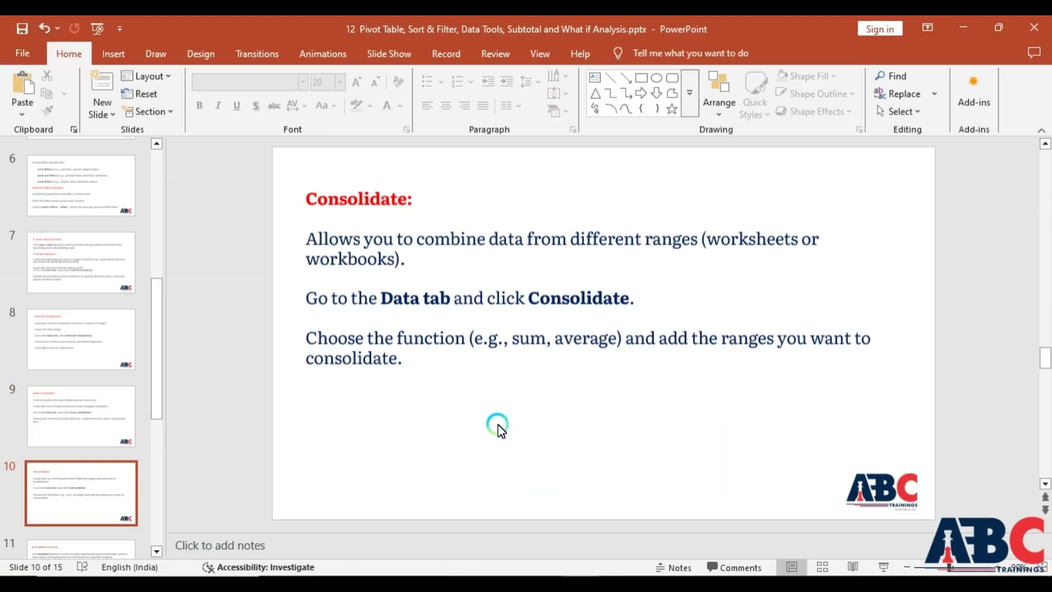